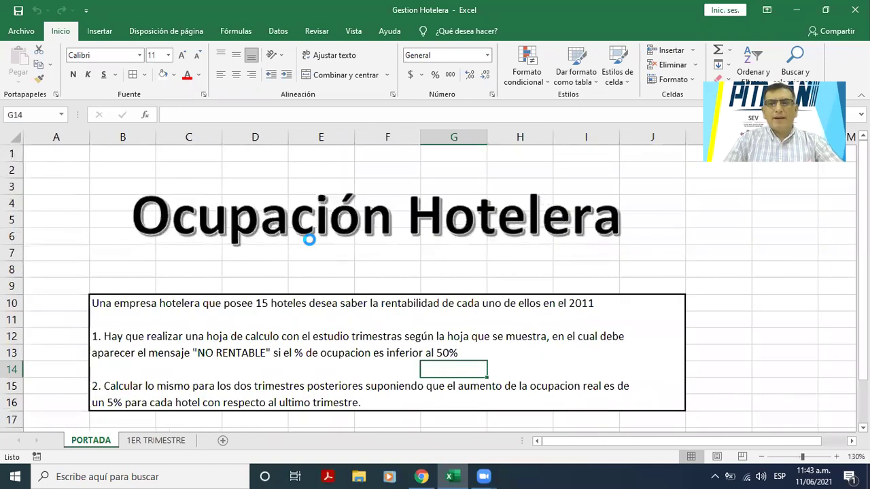
scroll(309, 239, "up", 1)
scroll(311, 241, "down", 1)
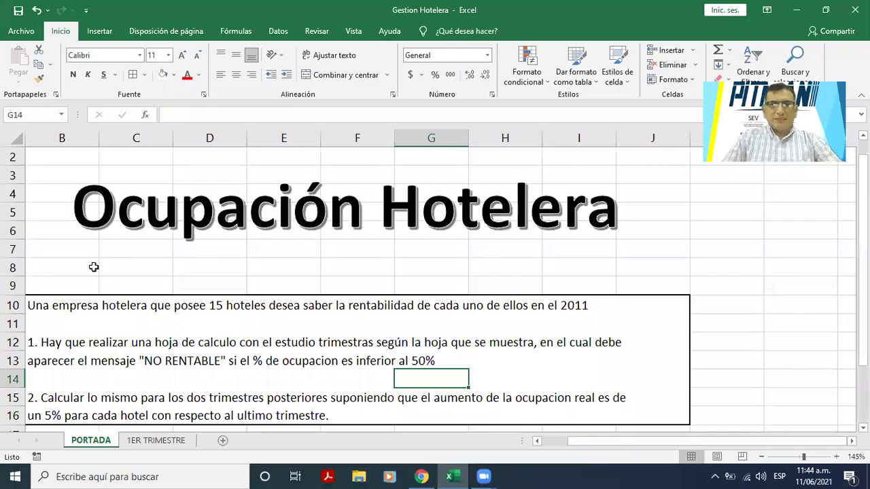
scroll(94, 267, "down", 1)
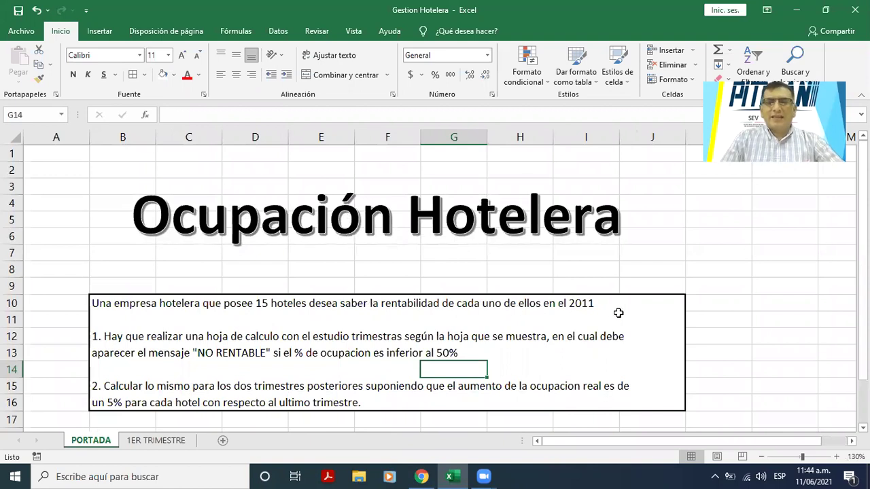
left_click(557, 306)
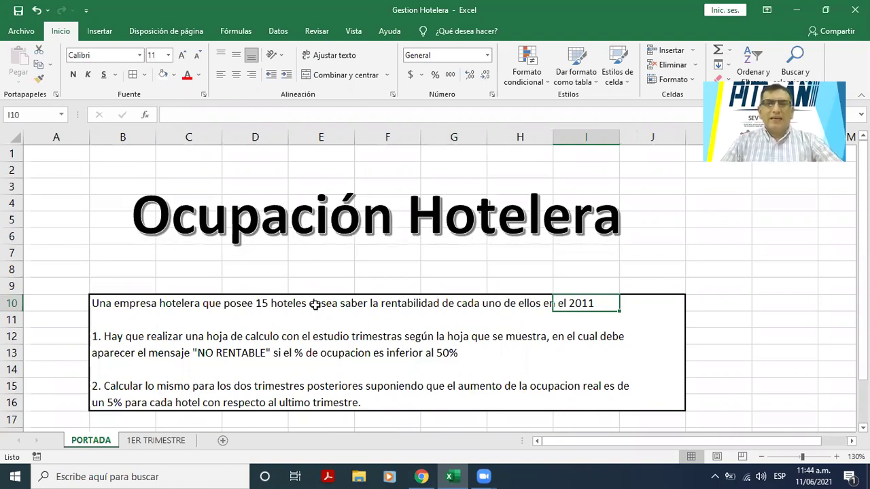
Correct the misspelled word after "estudio" in the first task's text in B12 to "trimestral"
left_click(95, 338)
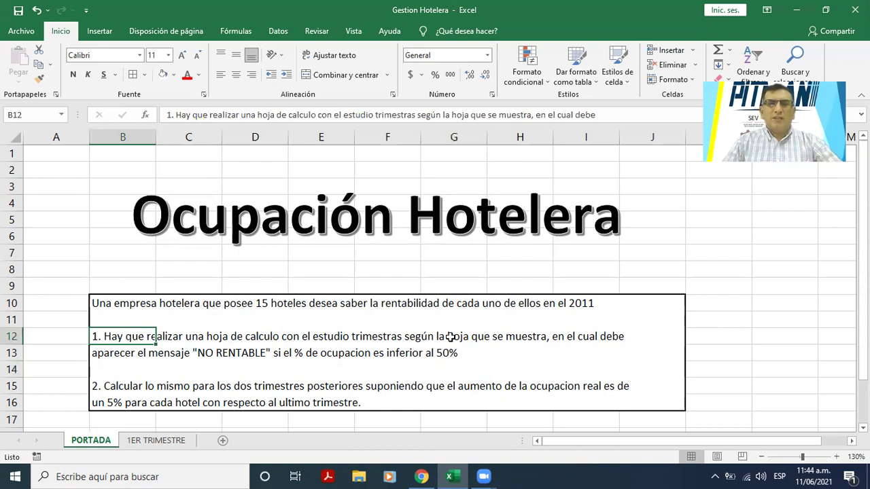
double_click(126, 336)
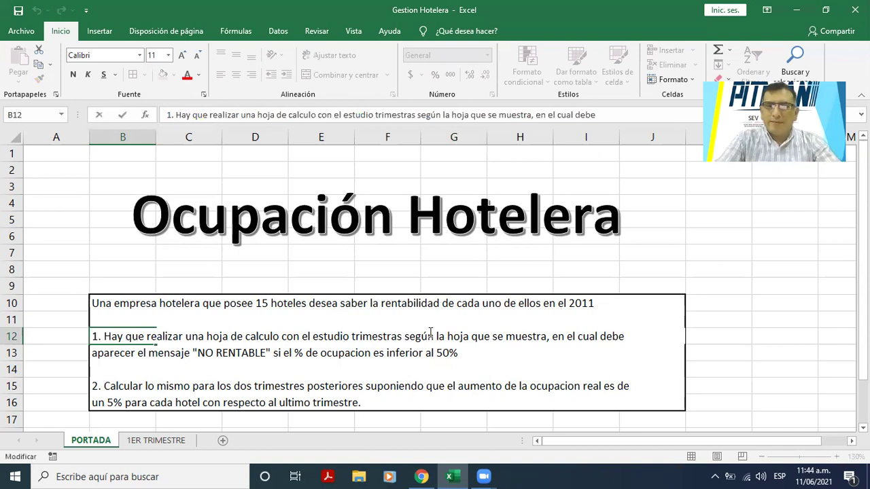
key("BackSpace")
type("l")
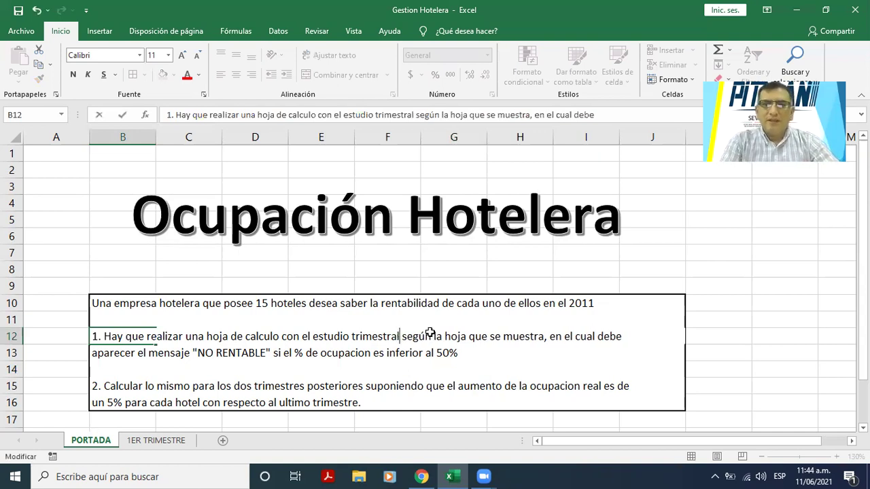
key("Return")
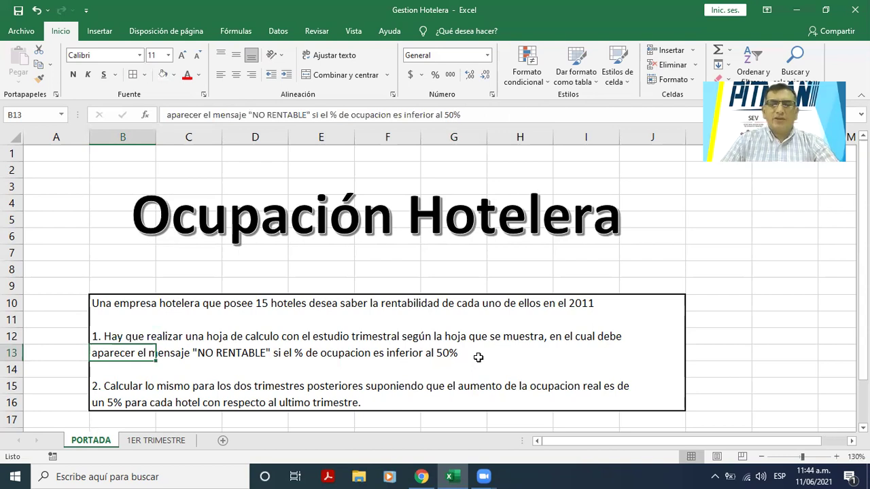
Examine the second task's statement in rows 15 and 16 and the Ocupación Hotelera title on the cover sheet
left_click(96, 388)
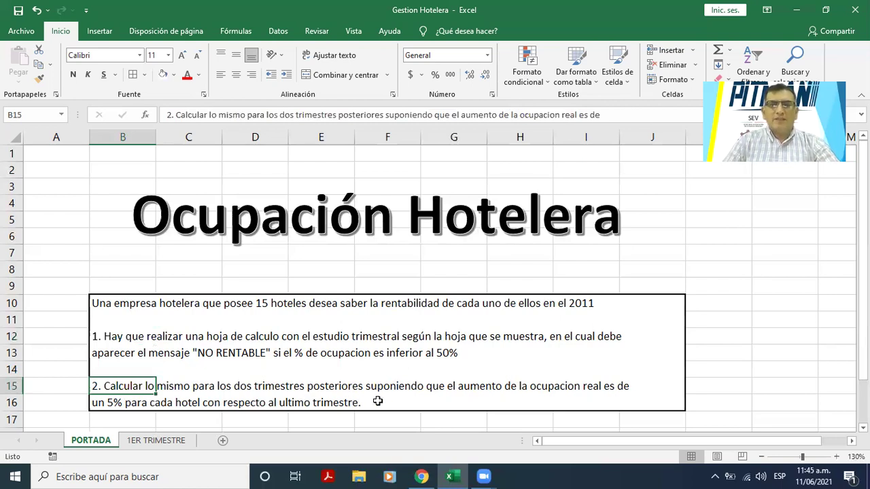
left_click(114, 402)
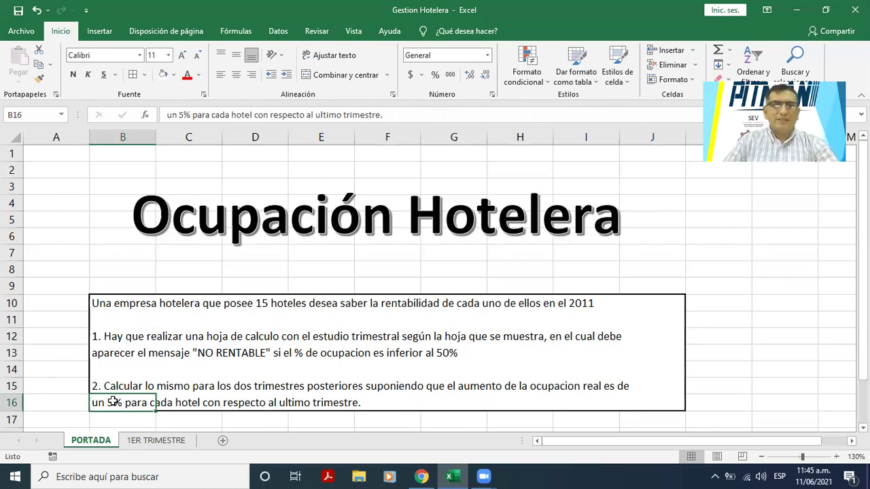
left_click(194, 381)
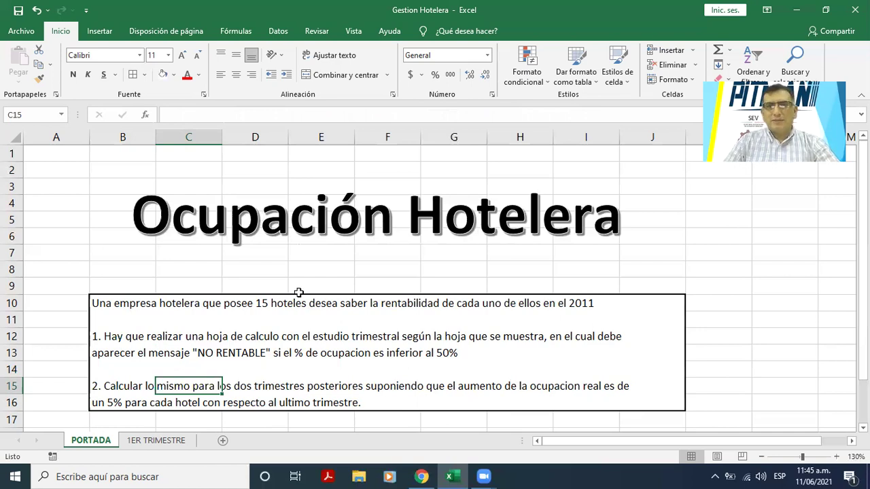
left_click(280, 228)
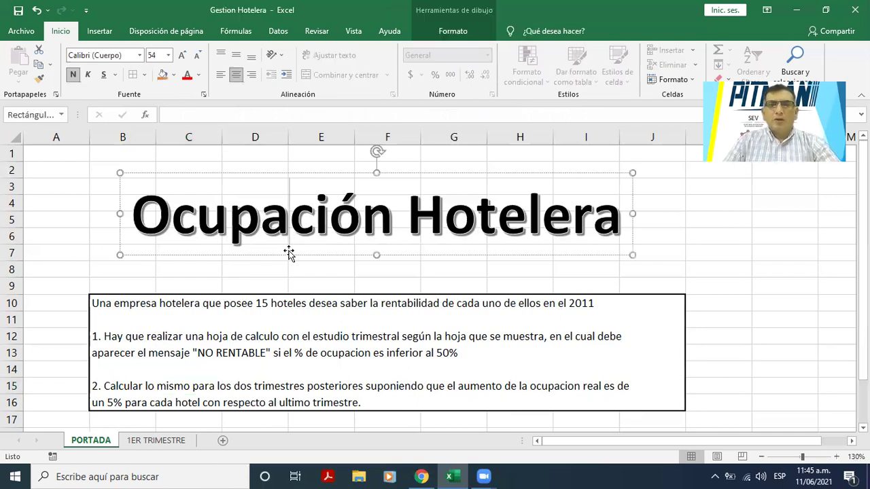
left_click(275, 255)
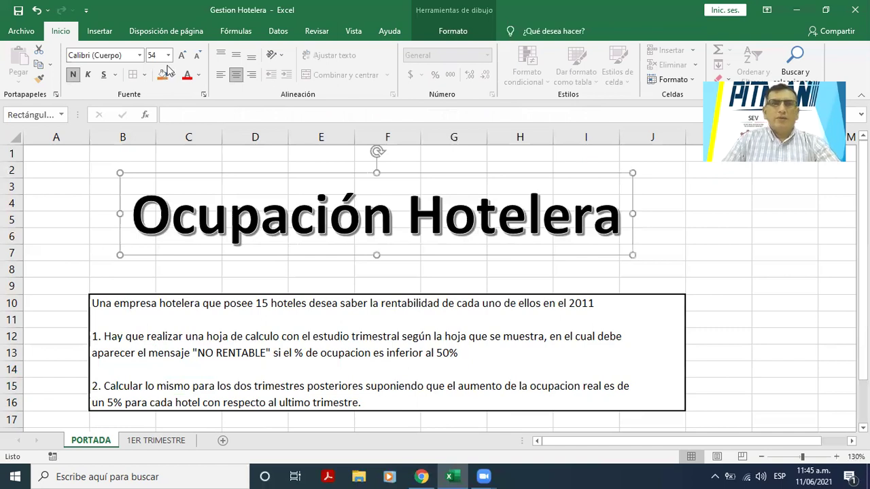
left_click(239, 244)
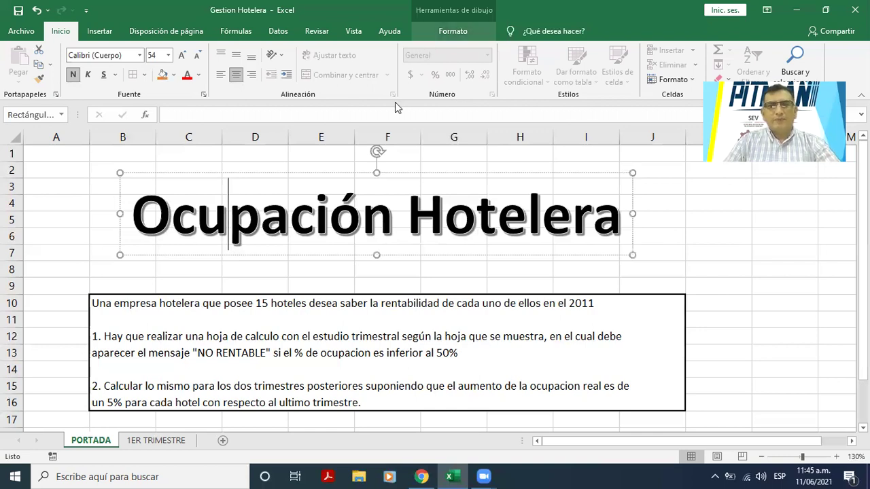
left_click(271, 369)
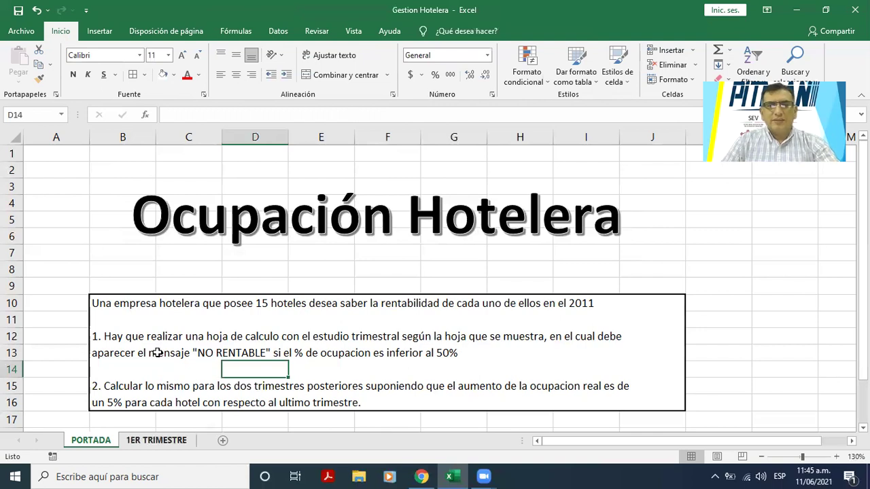
left_click(140, 315)
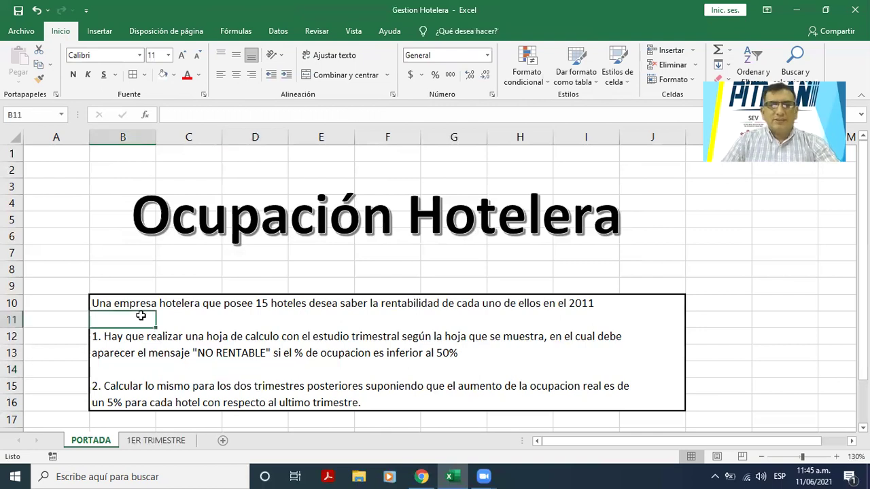
On the 1ER TRIMESTRE sheet, refill the HOTEL label down column A through row 18
left_click(169, 441)
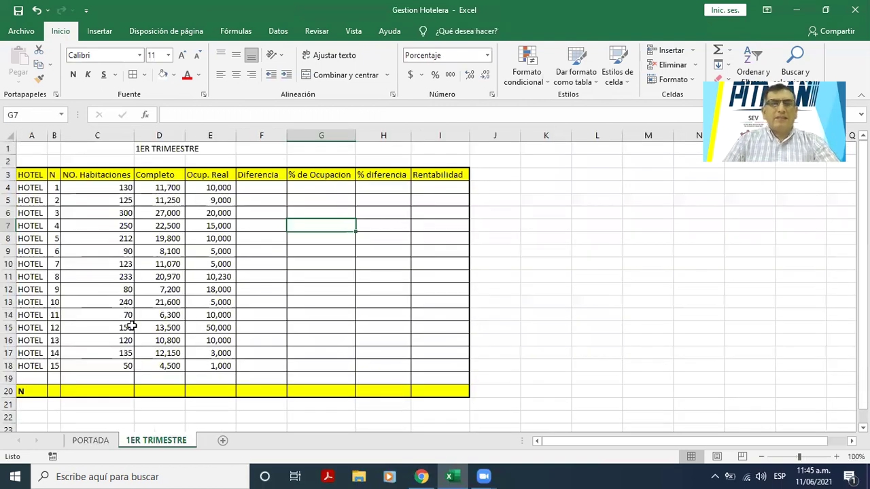
left_click(53, 201)
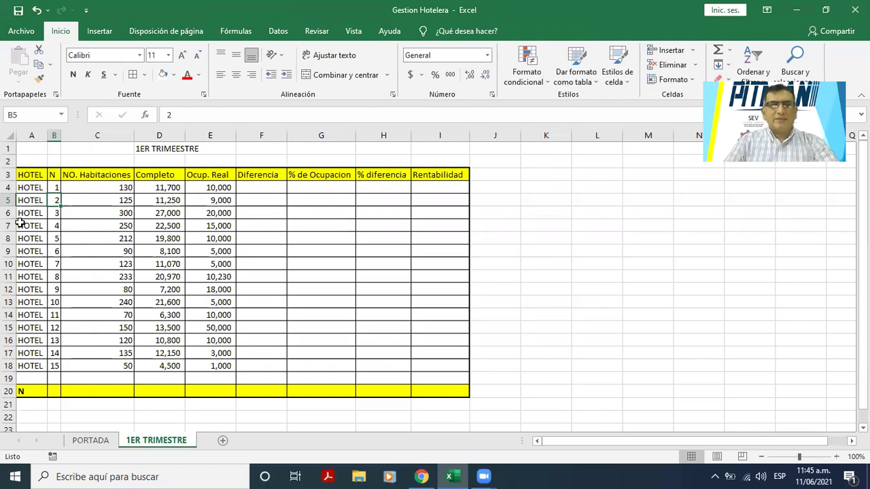
left_click_drag(31, 201, 30, 302)
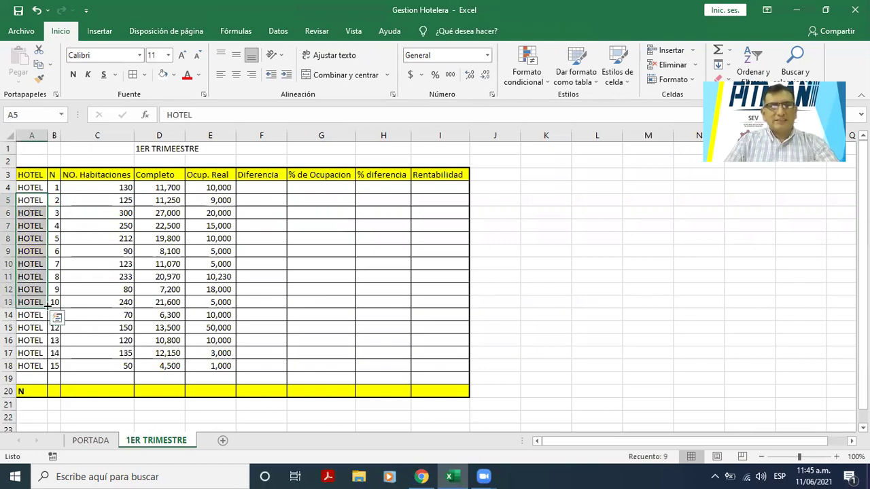
left_click(31, 203)
mouse_move(31, 213)
left_mouse_down()
mouse_move(41, 371)
mouse_move(20, 219)
mouse_move(38, 200)
mouse_move(47, 207)
mouse_move(45, 374)
mouse_move(133, 362)
left_mouse_up()
Clear the hotel numbers in B5:B18, enter 2 in B5 and fill the series from B4:B5 down to row 18
left_click_drag(56, 206, 52, 367)
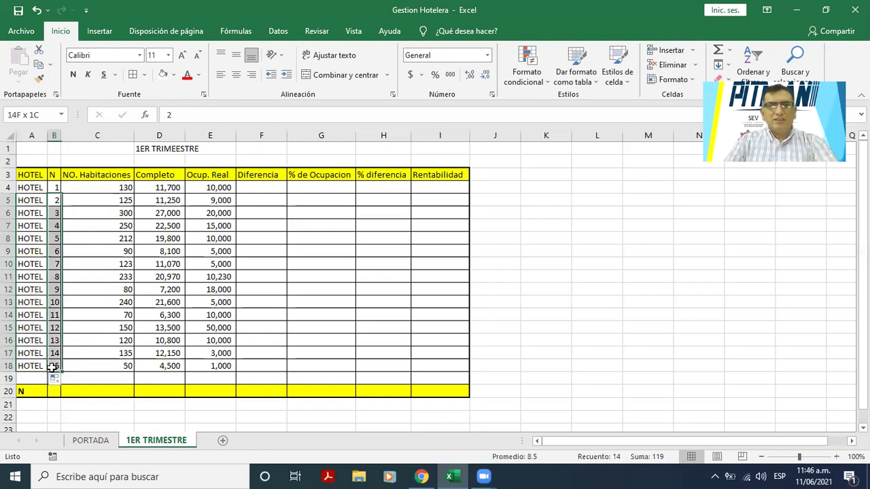
key("Delete")
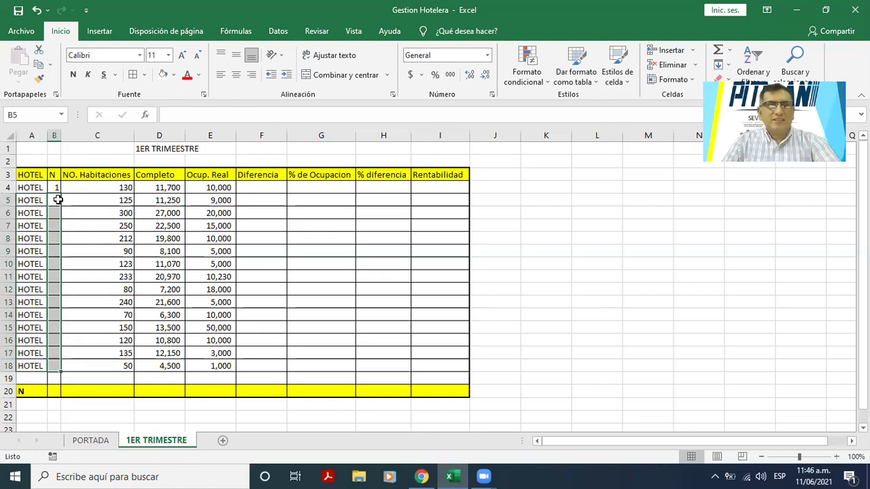
left_click(55, 199)
type("2")
left_click_drag(50, 192, 73, 379)
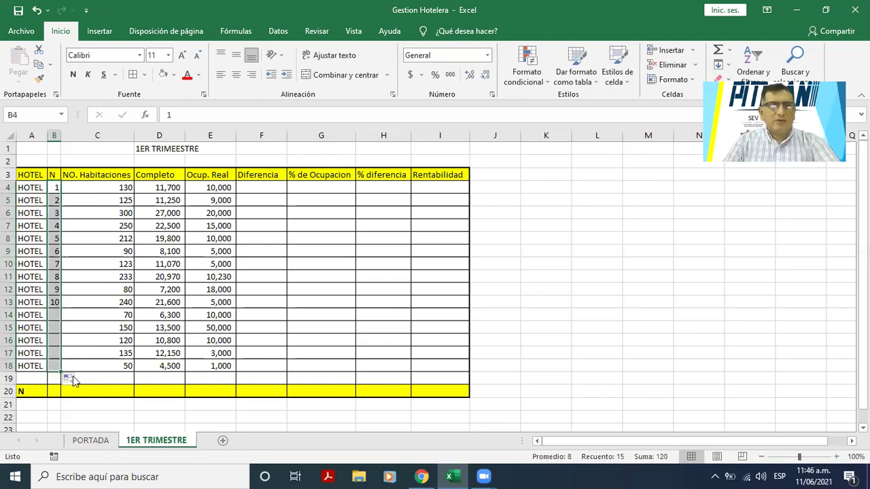
Examine the NO. Habitaciones, Completo and Ocup. Real figures of the hotels in the first-quarter table
left_click(149, 342)
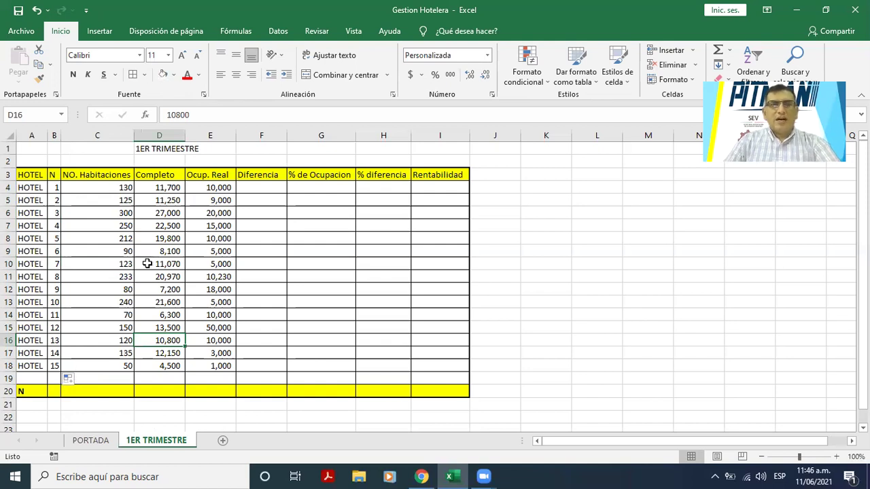
scroll(148, 264, "up", 1)
scroll(147, 263, "up", 1)
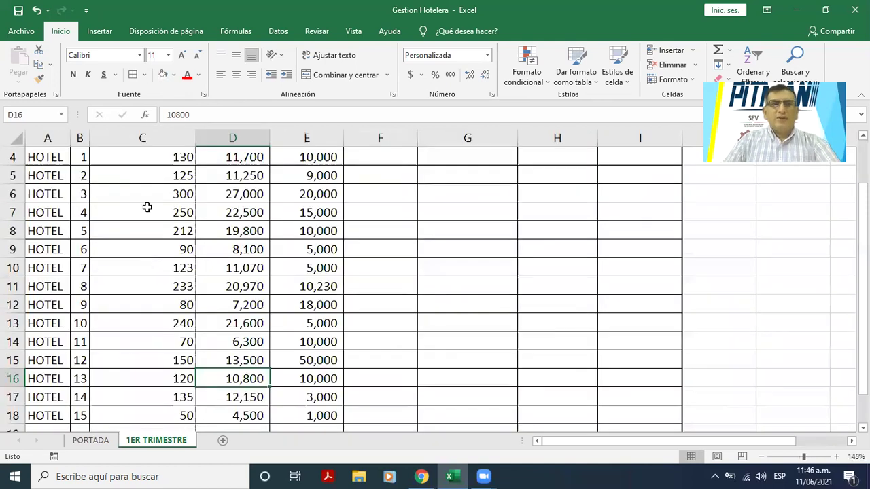
scroll(156, 175, "up", 1)
left_click(158, 170)
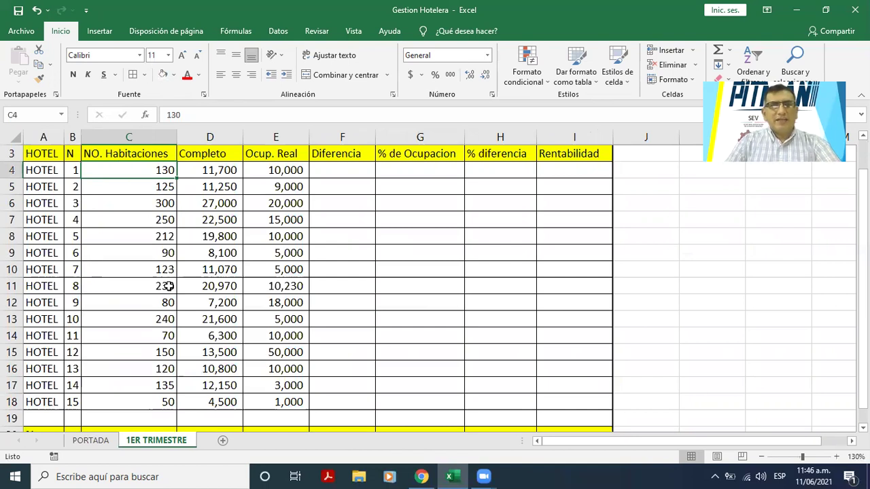
left_click(224, 172)
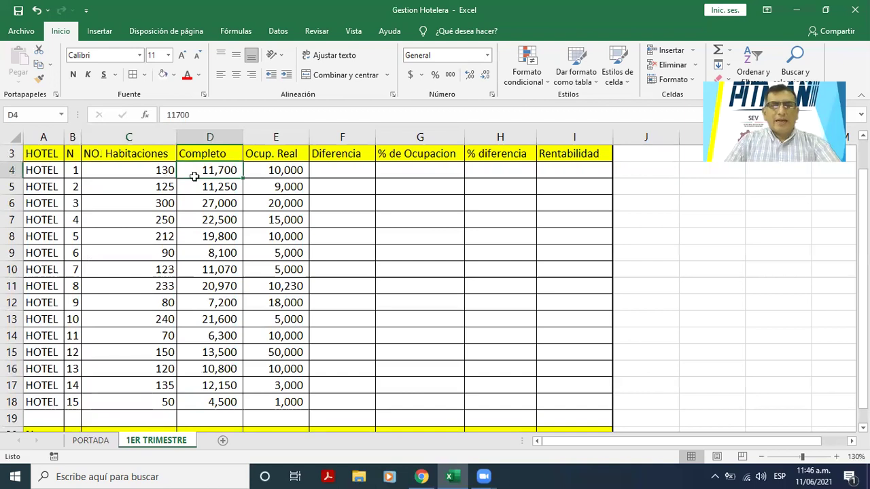
left_click(210, 165)
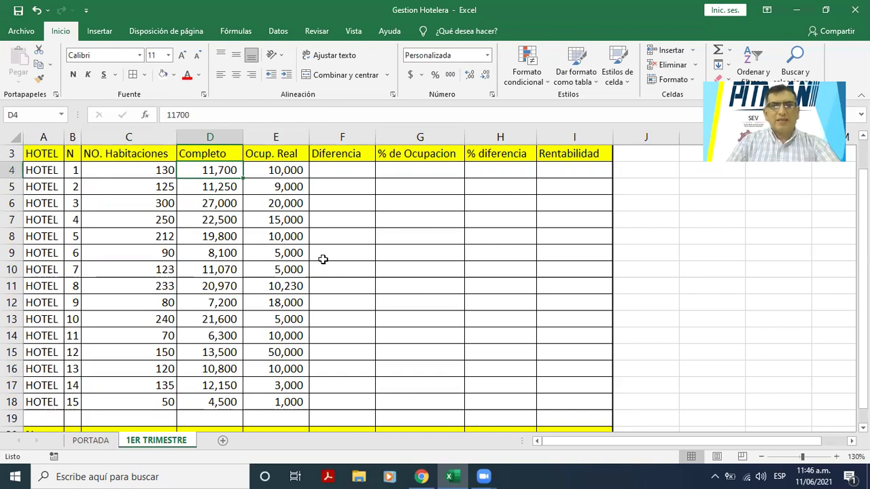
left_click(296, 174)
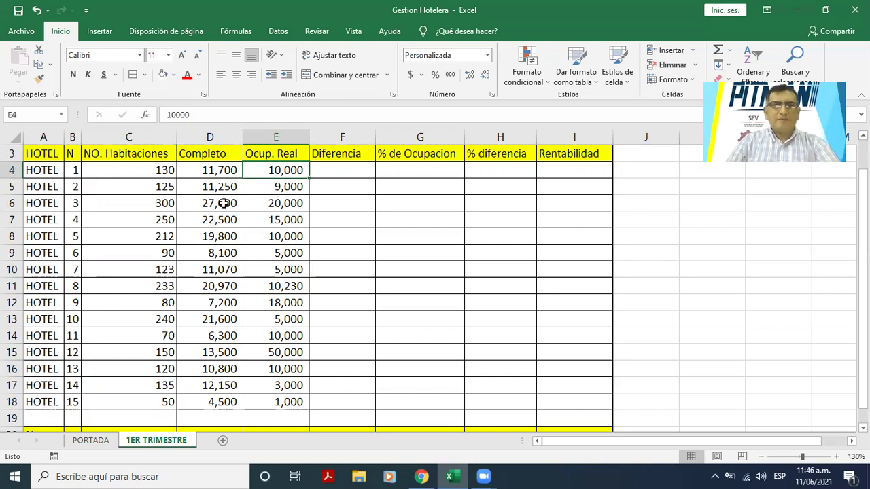
left_click(287, 186)
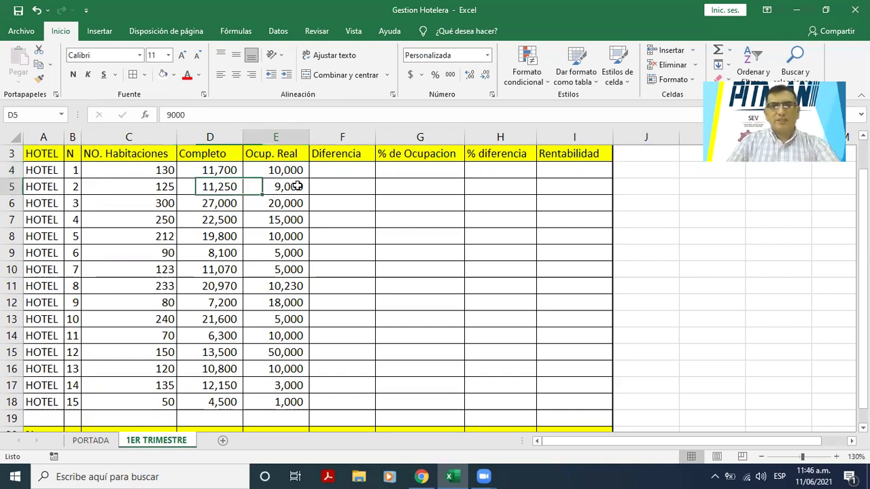
left_click(275, 220)
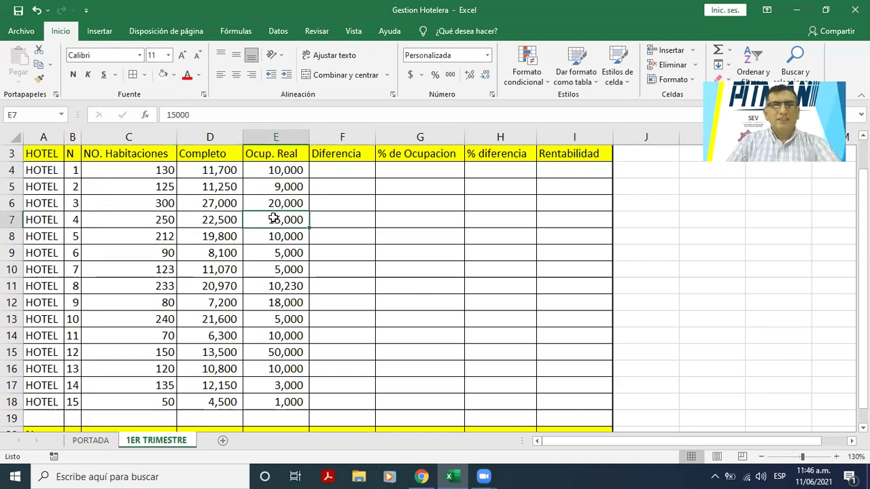
scroll(276, 220, "down", 1, "ctrl")
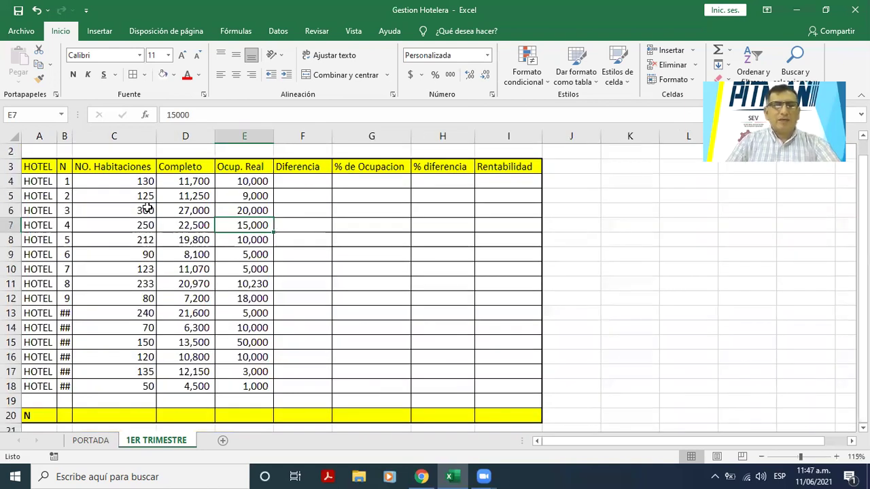
scroll(173, 235, "up", 1, "ctrl")
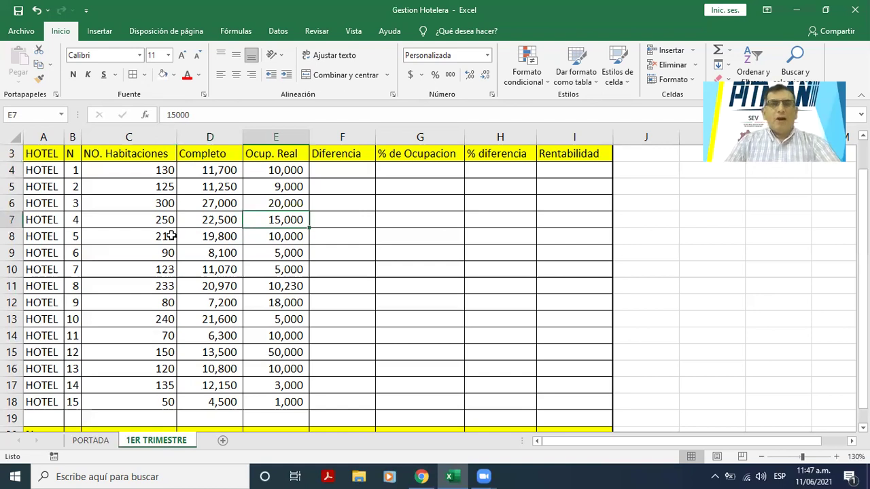
Try the division formula =D4/E4 for hotel 1's Diferencia in F4
left_click(336, 171)
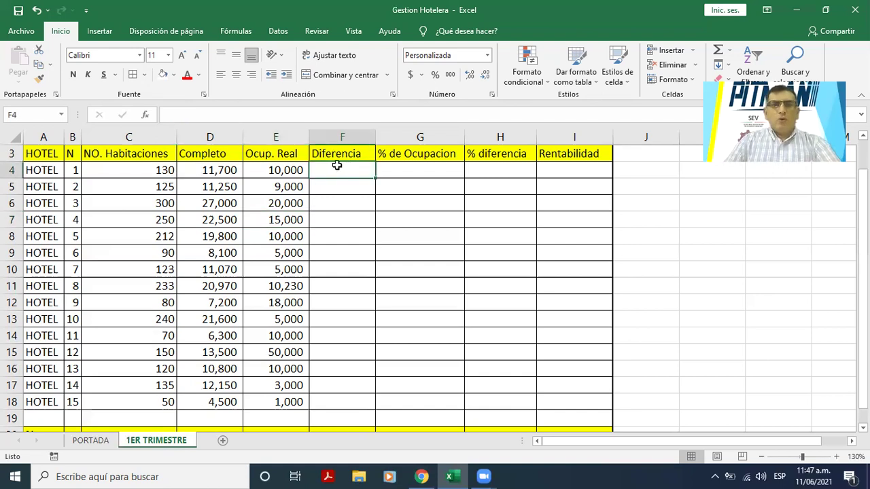
scroll(336, 165, "up", 1)
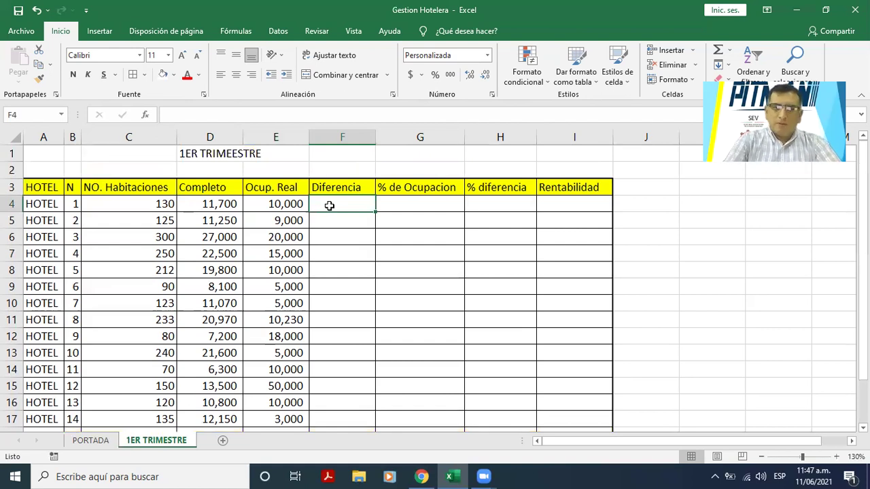
type("=")
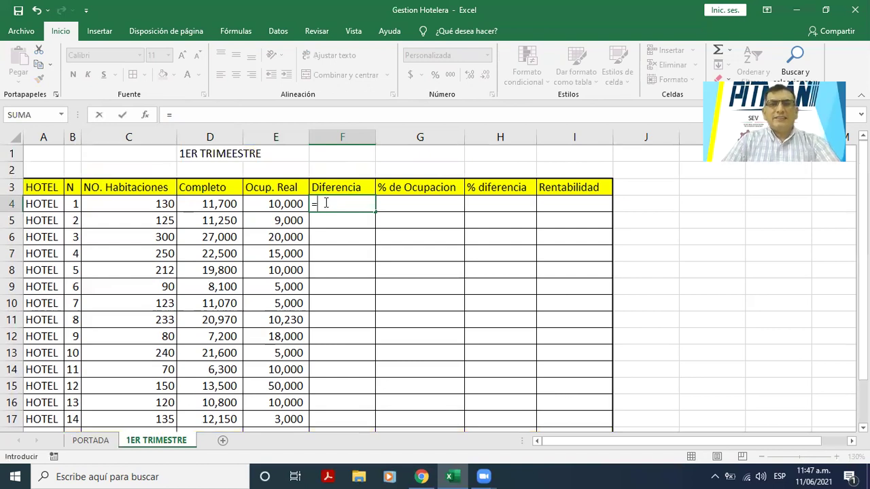
key("Left")
key("Left")
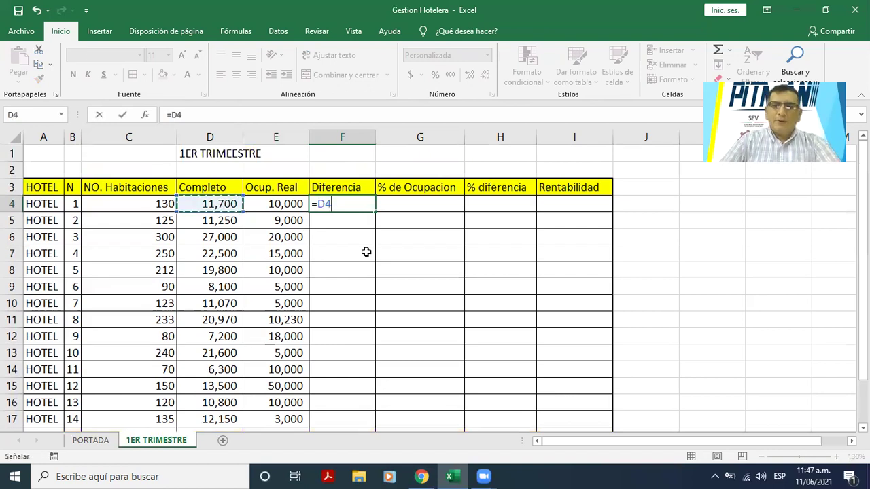
type("/")
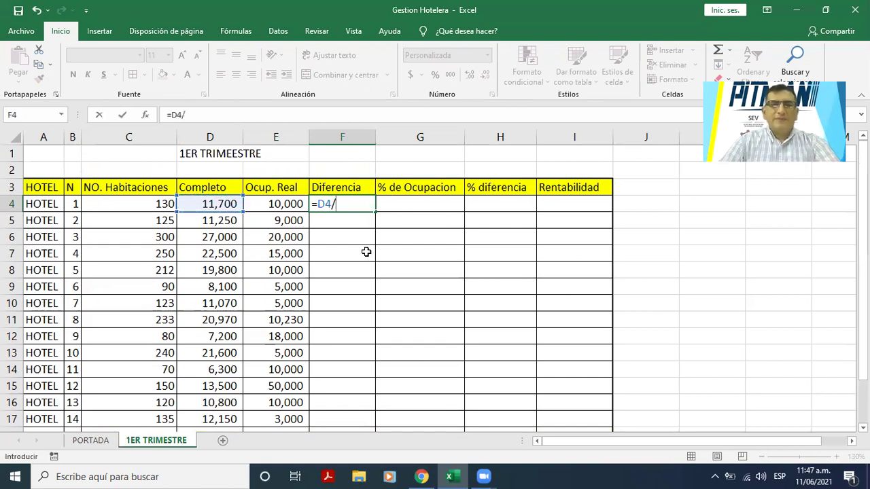
key("Left")
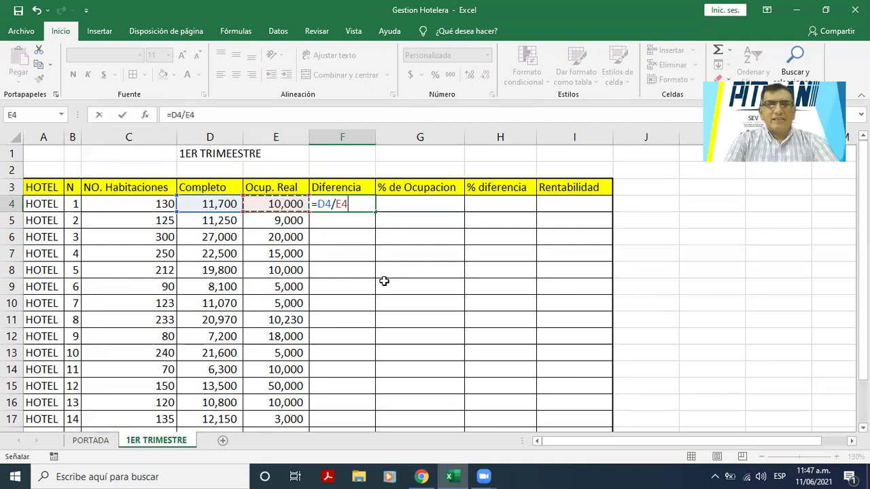
key("Return")
key("Up")
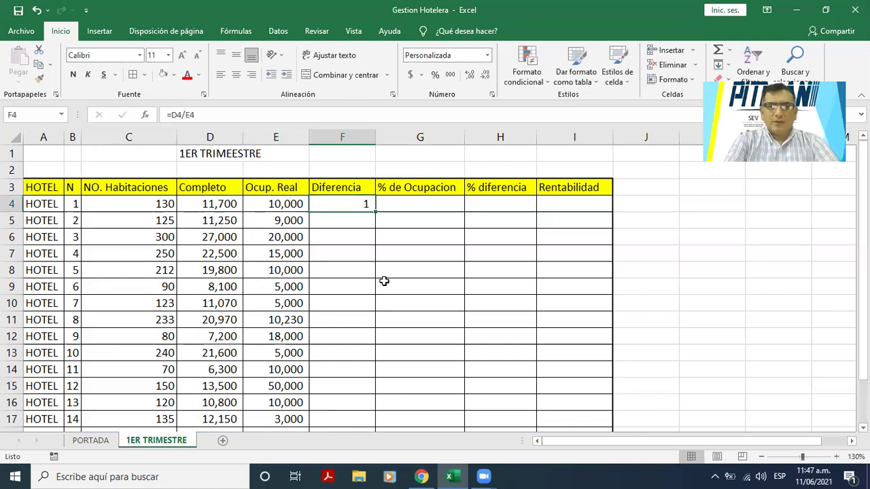
Replace the Diferencia formula in F4 with =D4-E4, subtracting Ocup. Real from Completo
type("=")
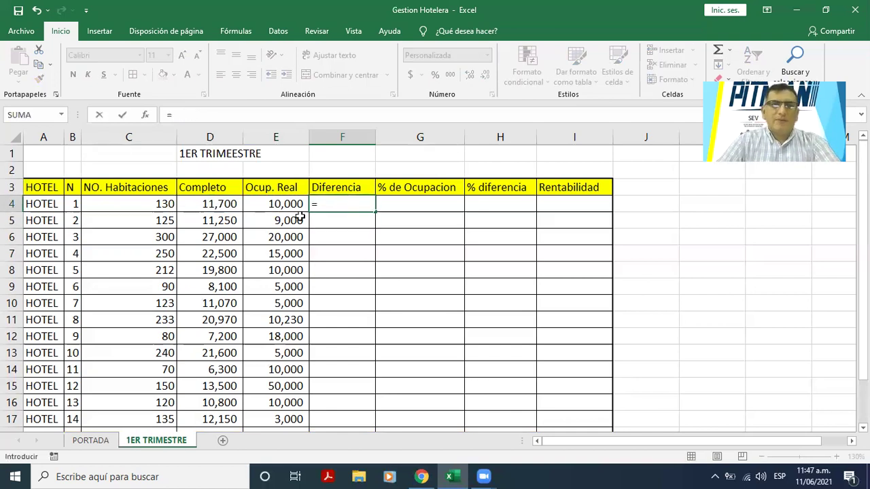
left_click(232, 196)
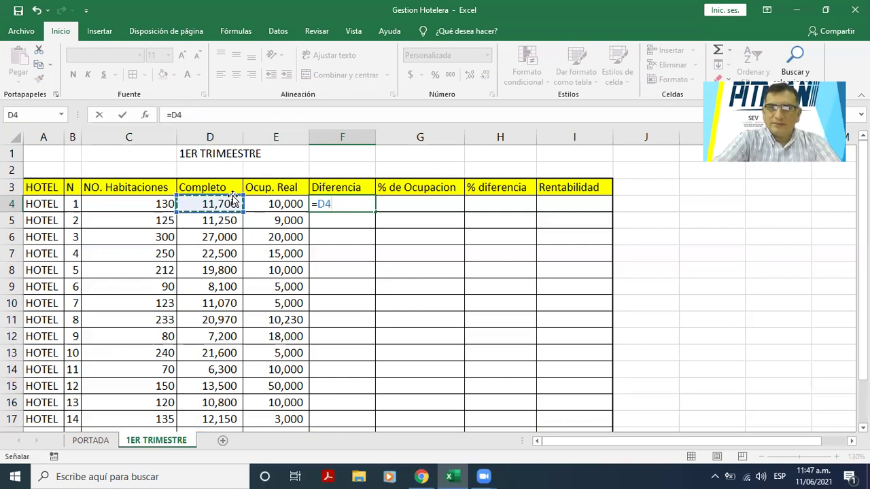
type("-")
left_click(277, 204)
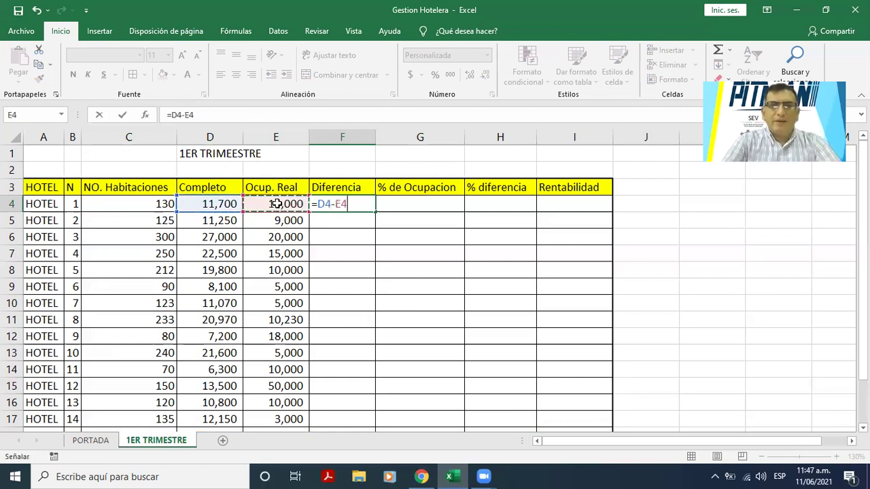
key("Return")
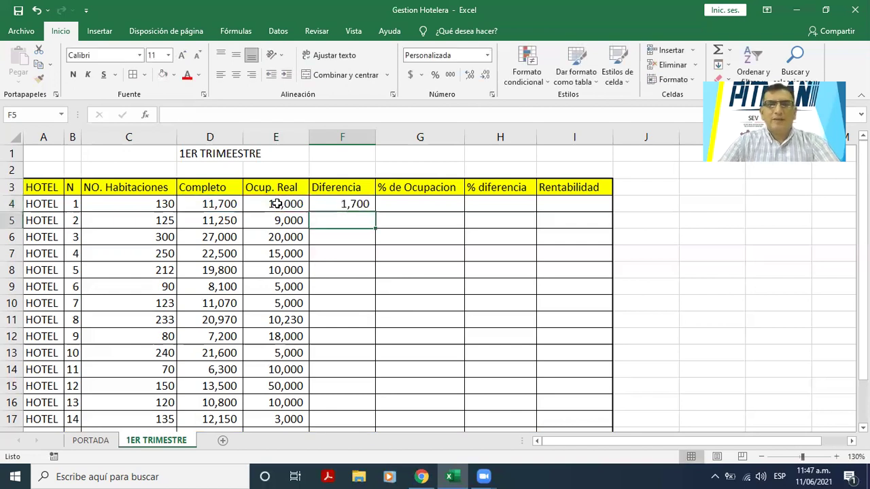
key("Up")
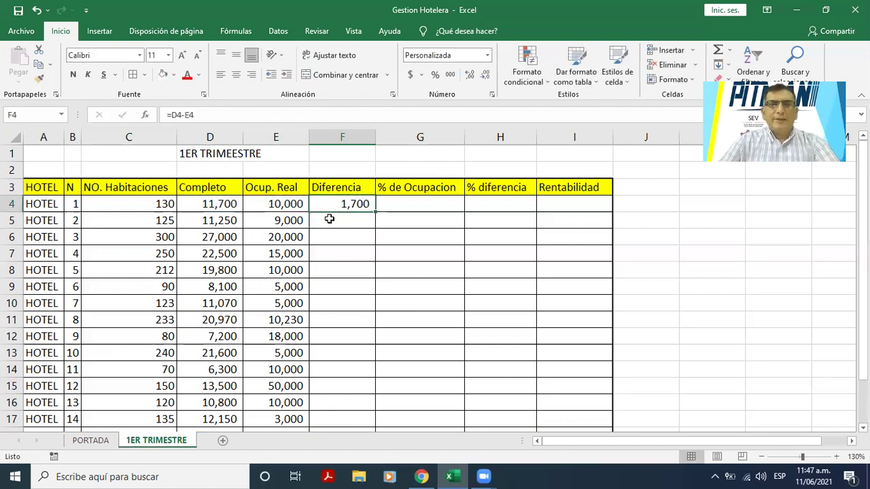
Enter =D5-E5 as hotel 2's Diferencia in F5 and fill the formula down through row 18
left_click(329, 219)
type("=")
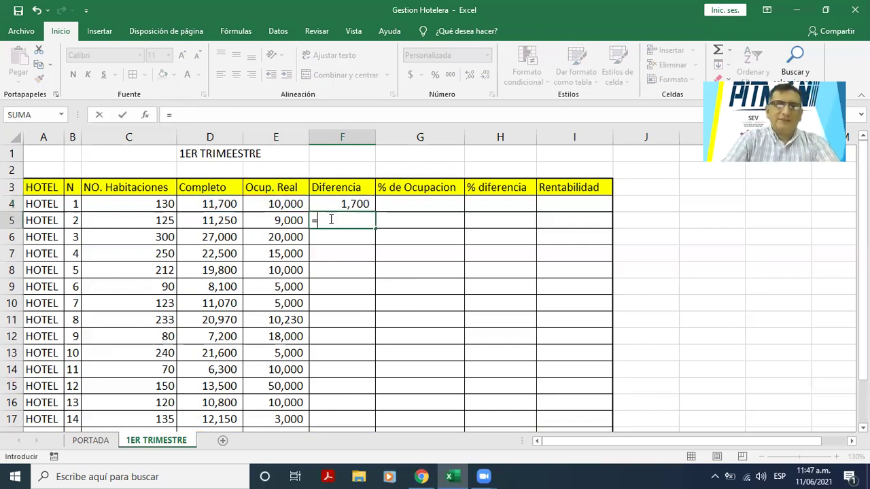
left_click(208, 221)
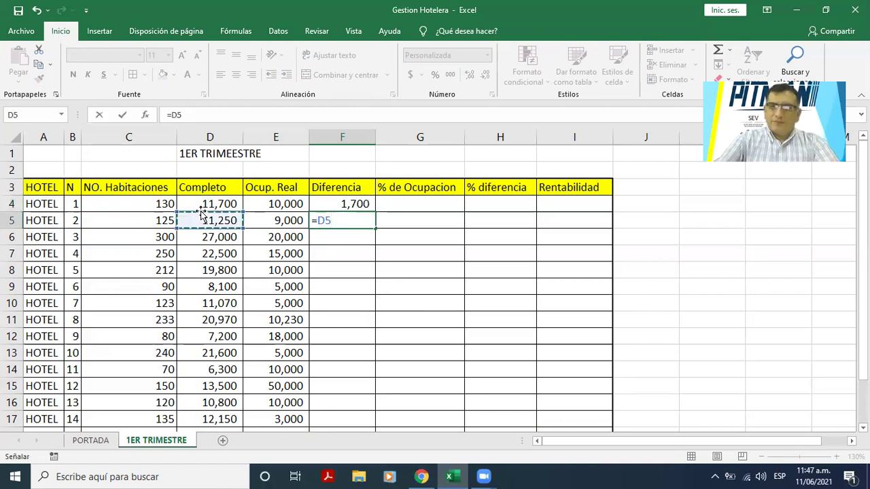
type("-")
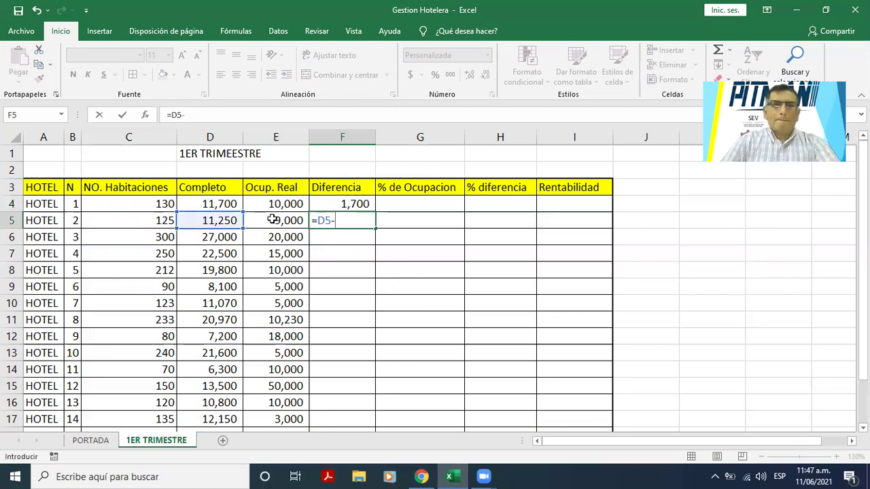
left_click(270, 221)
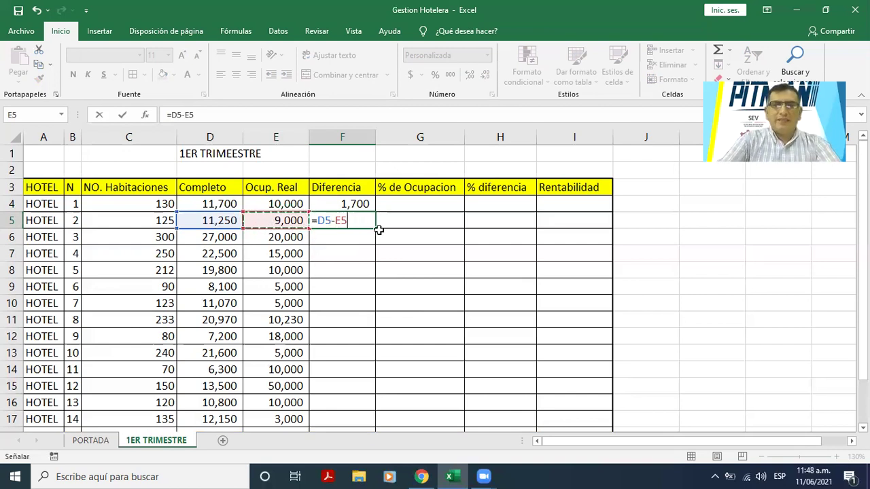
key("Return")
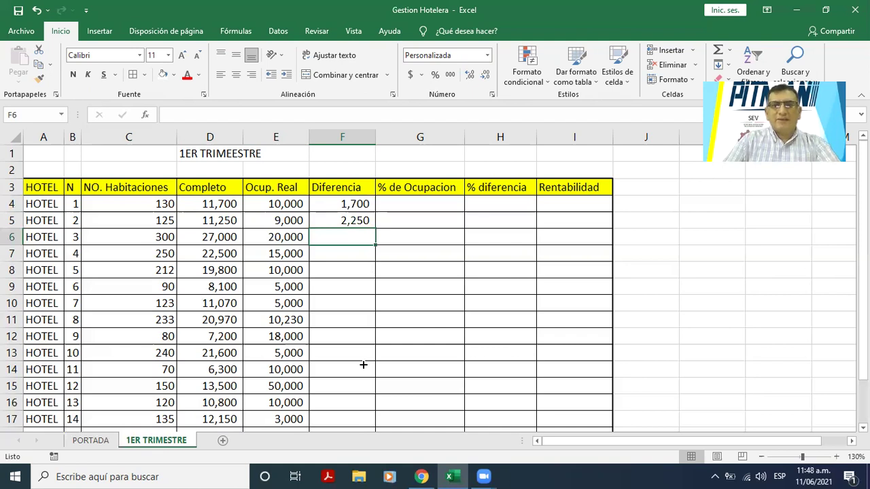
left_click_drag(364, 365, 356, 407)
left_click(346, 255)
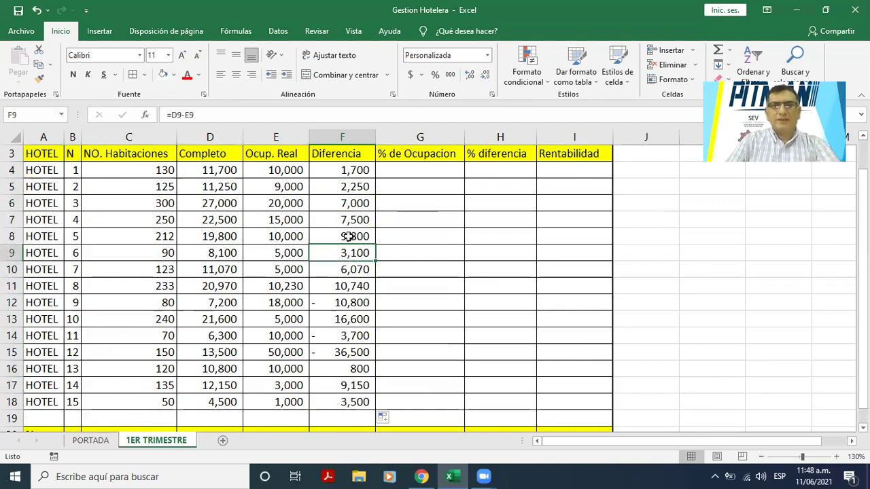
Correct the misspelled sheet title in D1 to 1ER TRIMESTRE
scroll(235, 163, "up", 1)
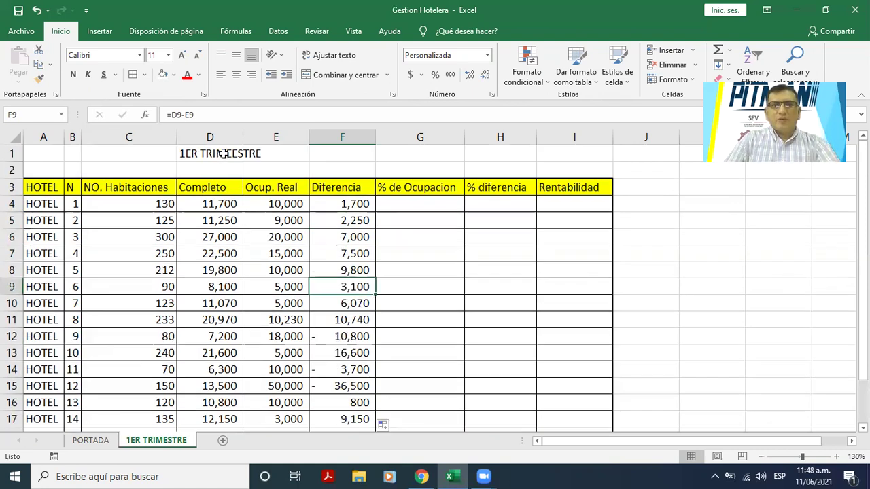
left_click(221, 149)
double_click(223, 151)
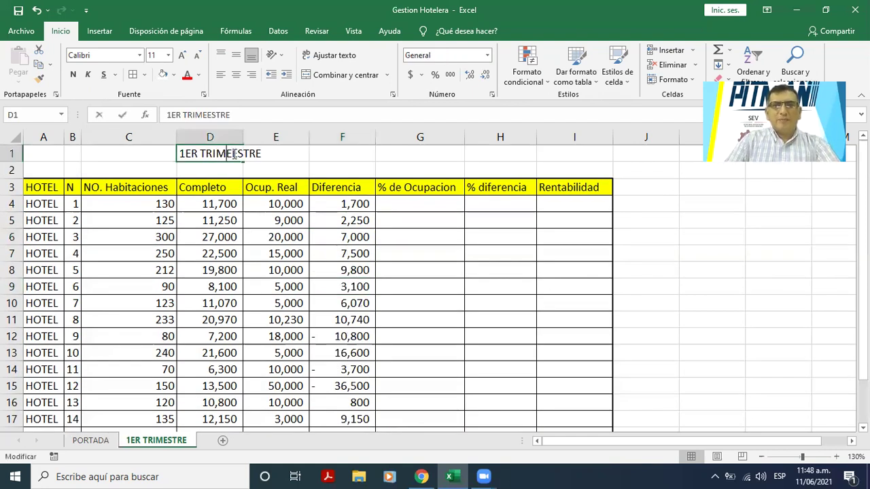
key("Left")
key("Left")
key("Left")
key("Left")
key("BackSpace")
key("Return")
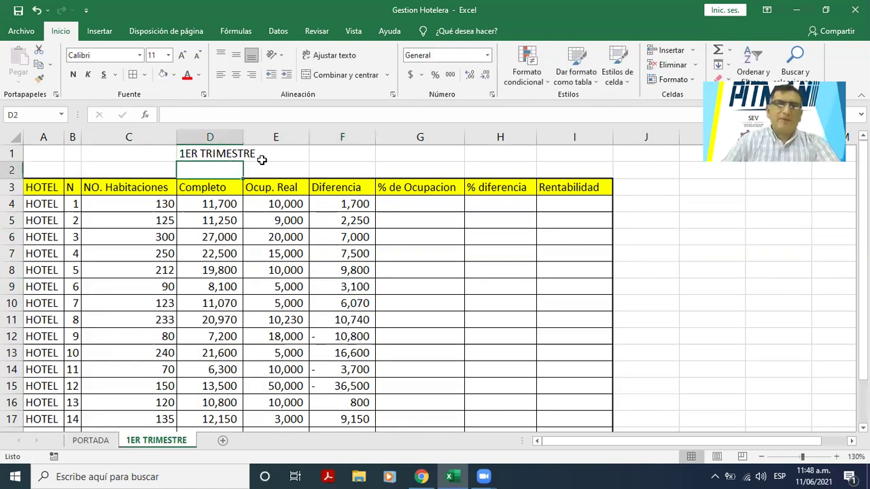
Enter =E4/D4 as hotel 1's % de Ocupacion in G4, dividing Ocup. Real by Completo
left_click(277, 288)
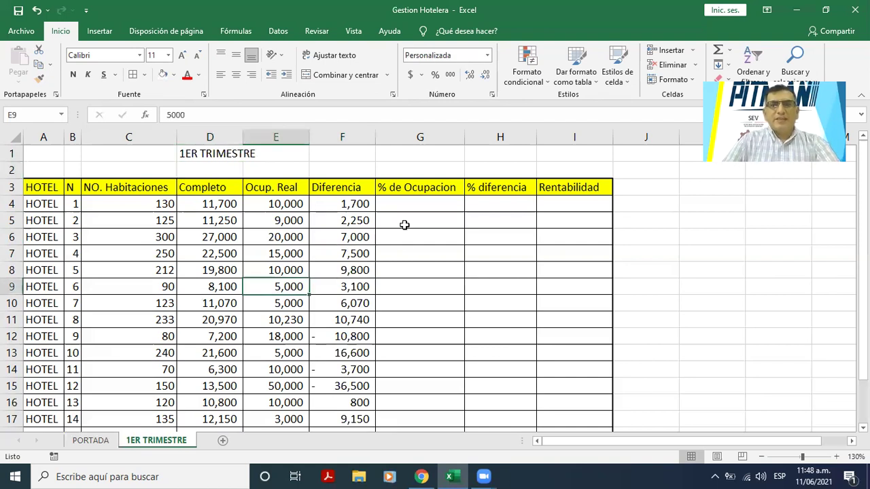
scroll(369, 264, "down", 1)
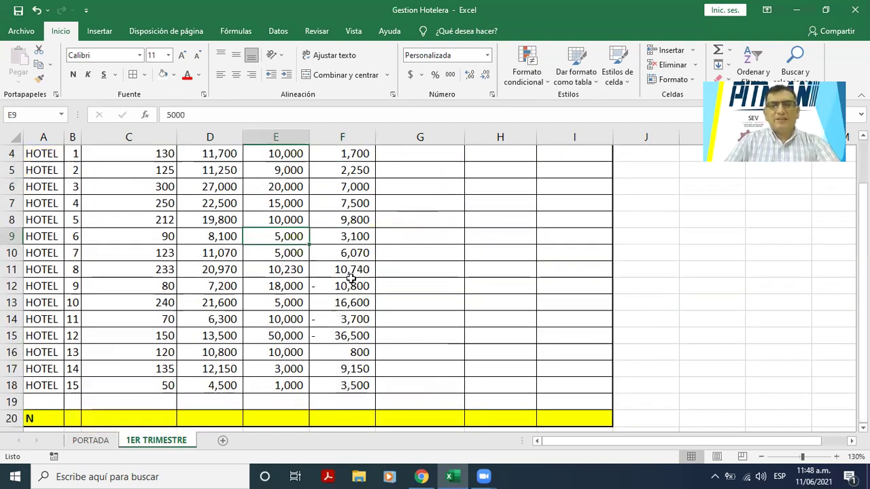
scroll(454, 213, "up", 1)
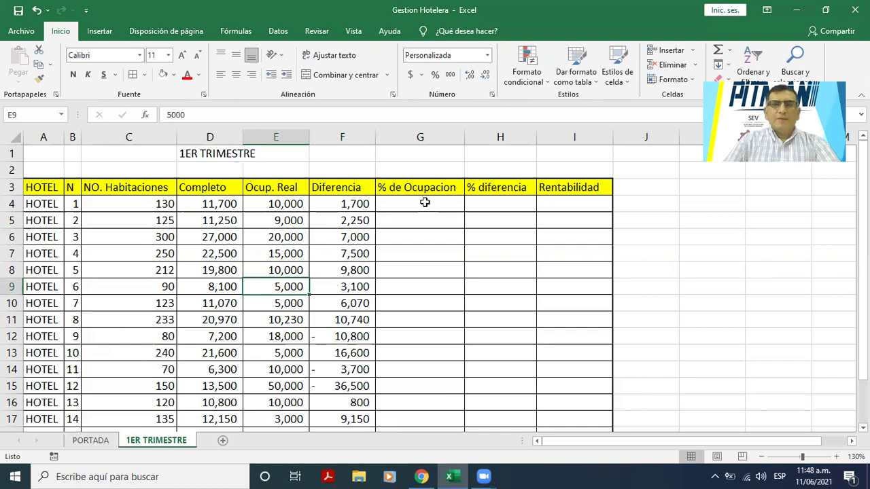
left_click(423, 203)
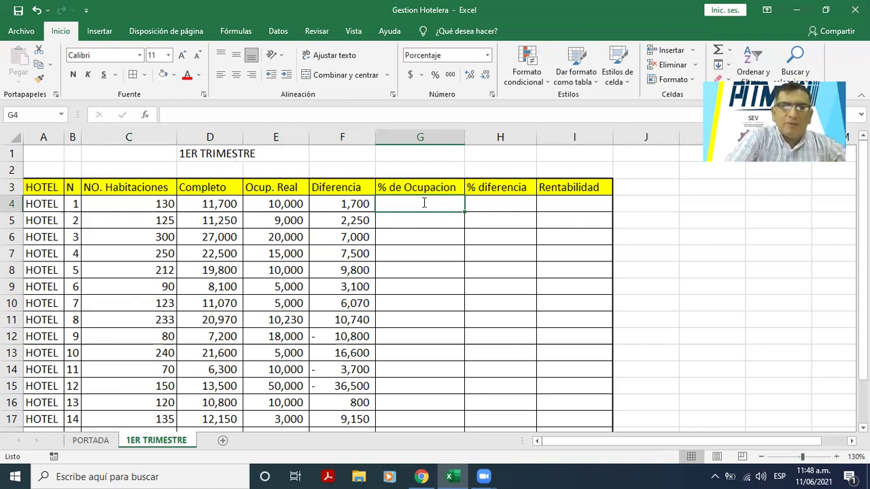
type("=")
key("Left")
key("Left")
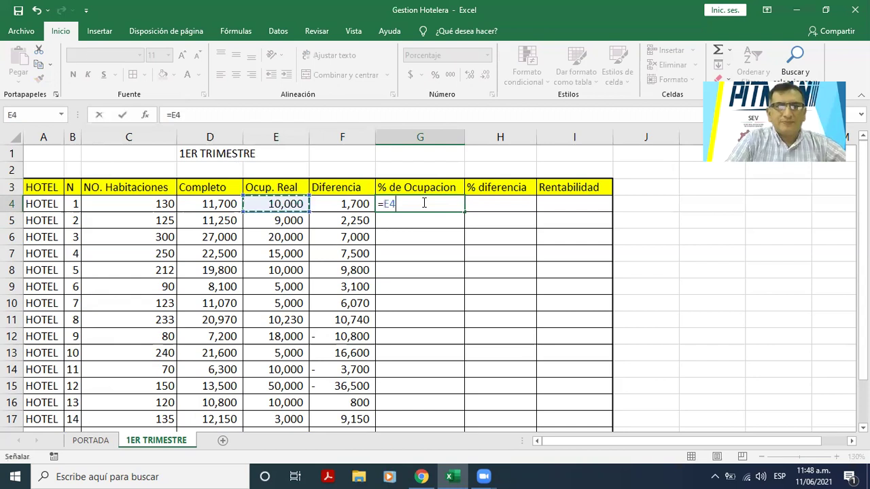
type("/")
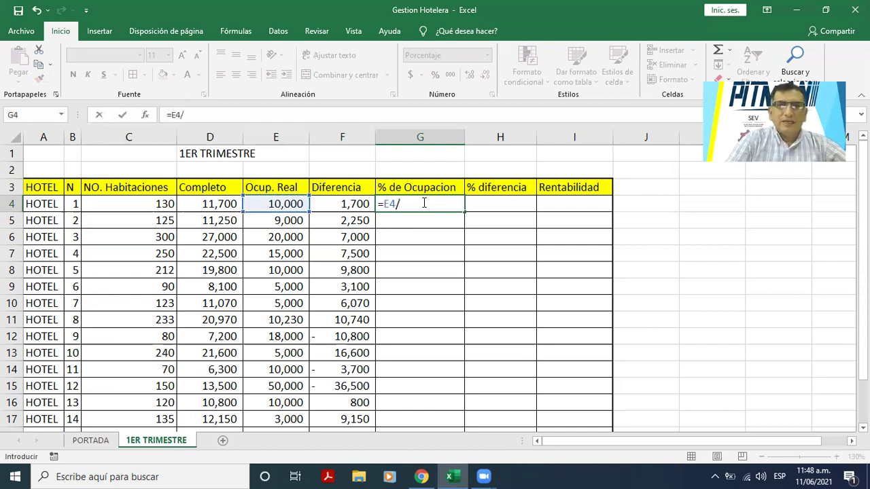
key("Left")
key("Left")
key("Left")
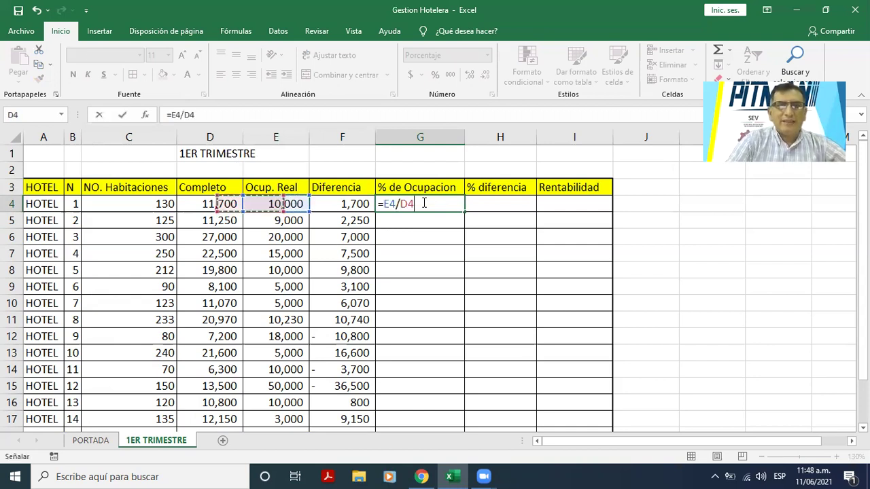
key("ctrl+Return")
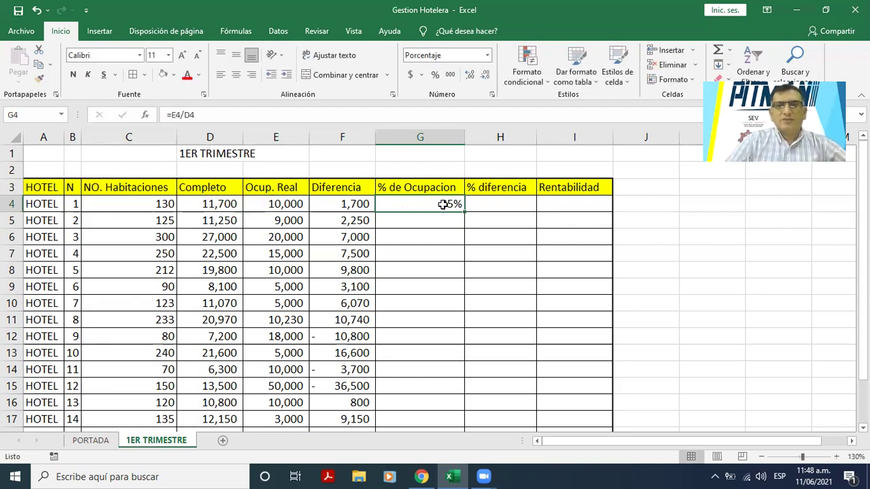
Show G4 in comma style with seven decimal places to inspect the raw ratio, and restore its percentage format
left_click(450, 74)
left_click(469, 74)
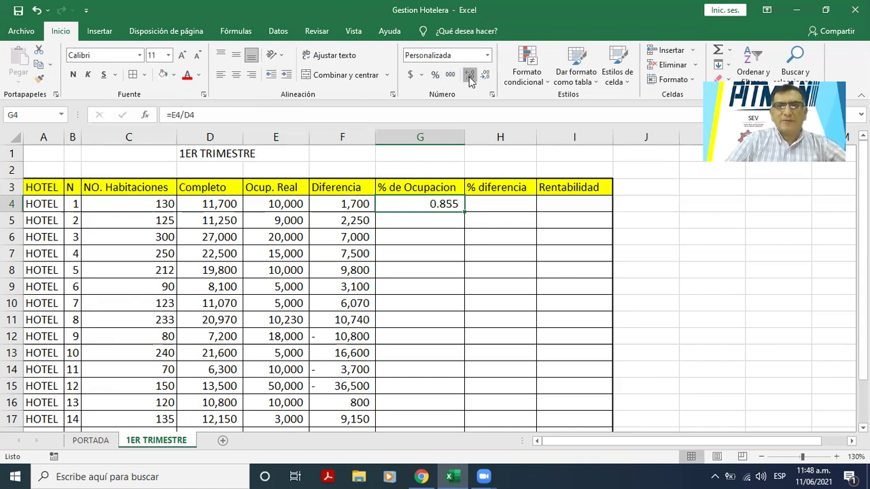
left_click(469, 75)
left_click(469, 74)
left_click(469, 74)
left_click(469, 74)
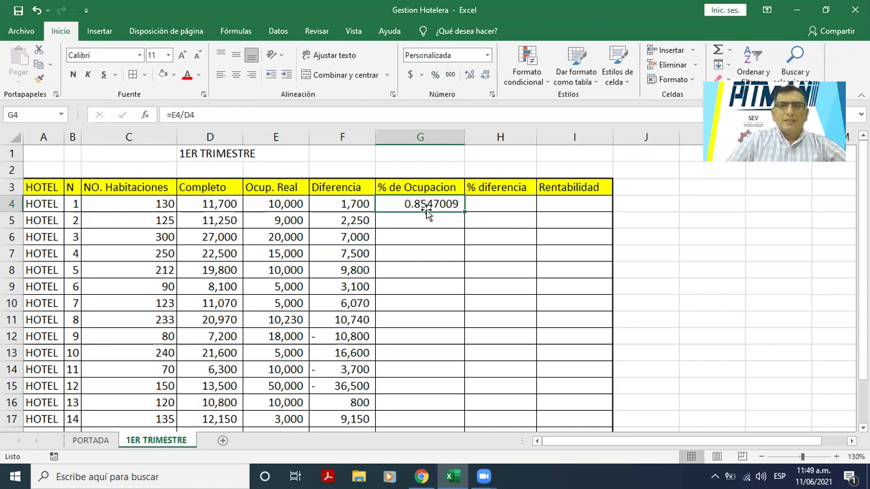
left_click(435, 75)
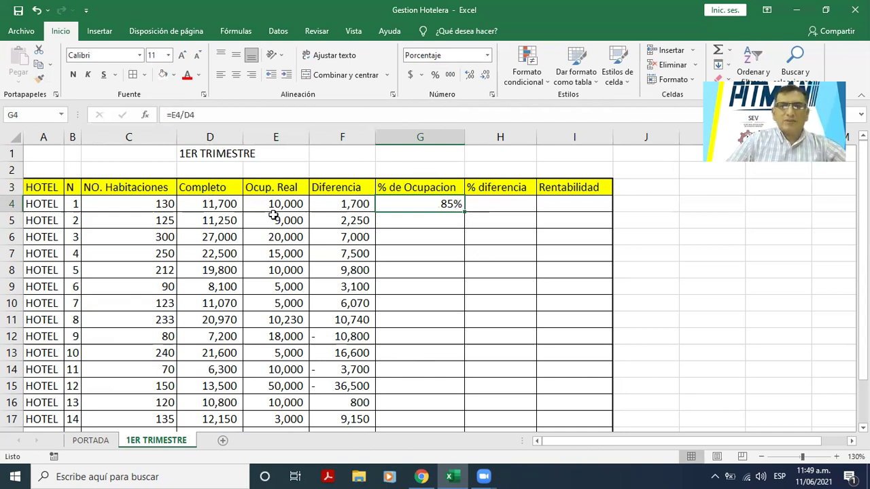
Fill the % de Ocupacion formula from G4 down through row 18 for all the hotels
left_click_drag(465, 211, 459, 347)
scroll(472, 268, "down", 1)
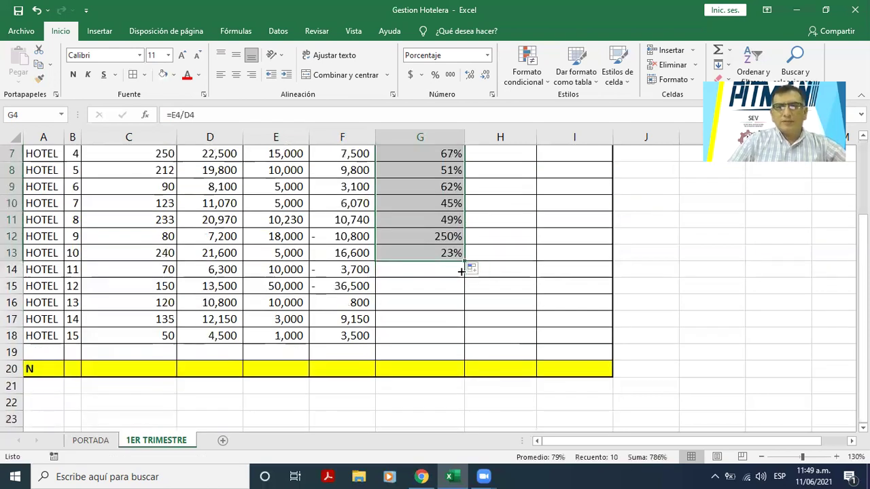
left_click_drag(464, 261, 480, 251)
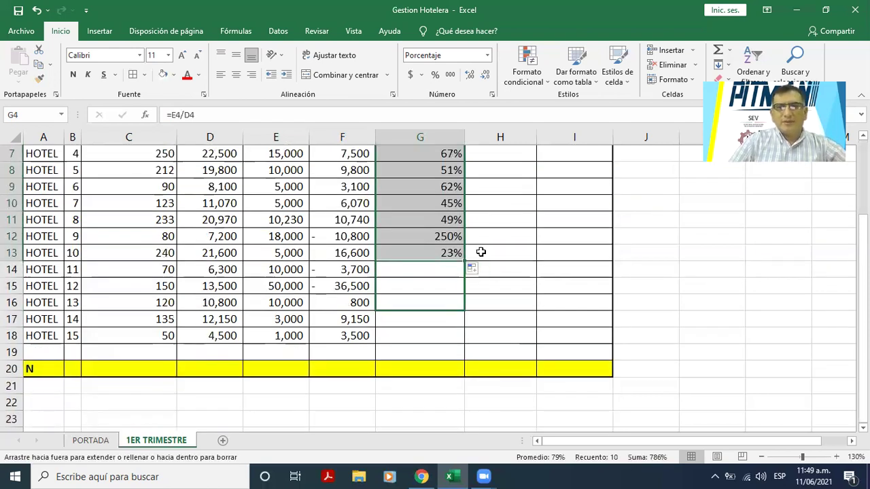
left_click(480, 242)
scroll(433, 231, "up", 2)
left_click(432, 231)
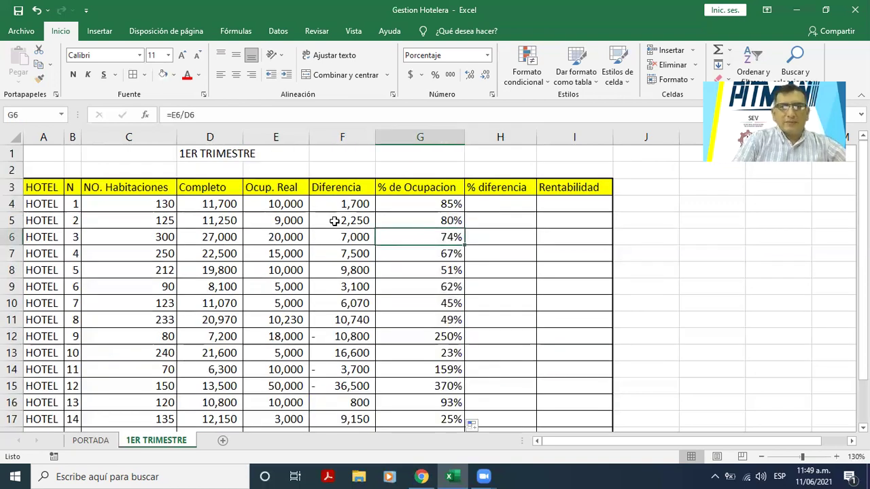
Review the % de Ocupacion results down column G and compare Ocup. Real with Completo for hotel 8
key("Down")
key("Down")
key("Down")
key("Down")
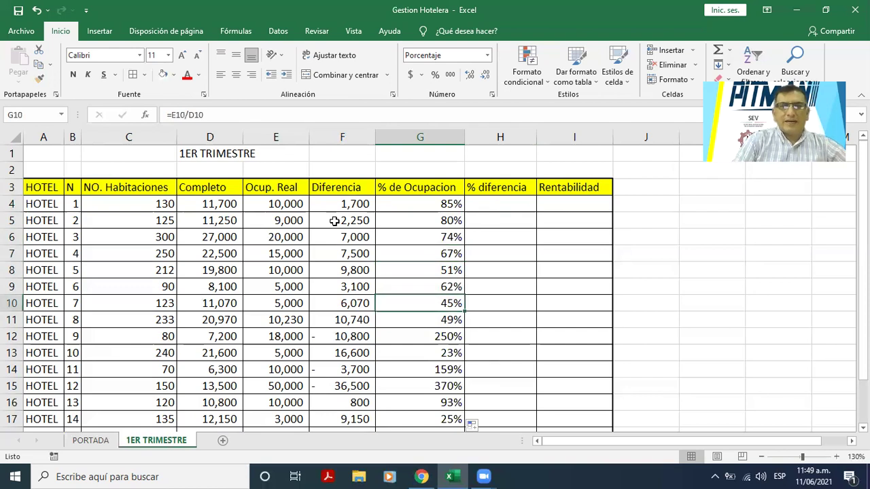
key("Up")
key("Up")
key("Left")
key("Left")
key("Down")
key("Down")
key("Down")
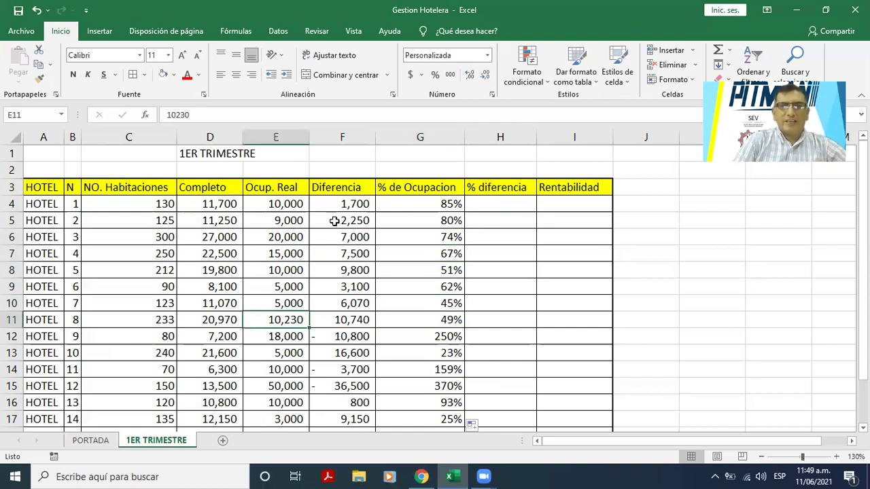
key("Down")
key("Up")
key("Left")
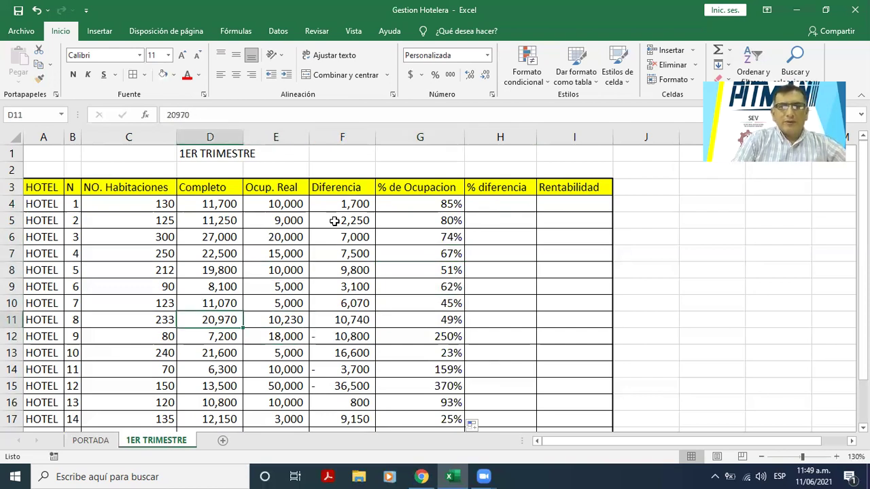
Compare Completo, Ocup. Real, Diferencia and % de Ocupacion for hotel 9, and check the same percentages and differences for hotels 11 to 13
key("Down")
key("Right")
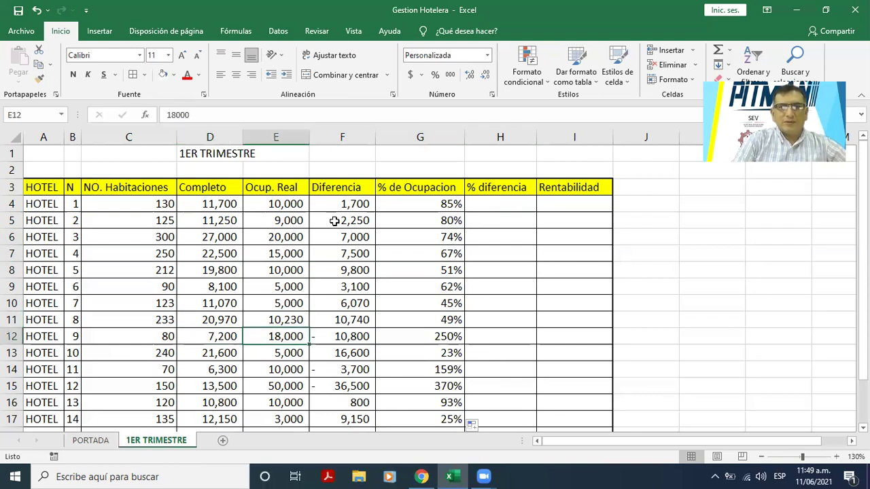
key("Left")
key("Right")
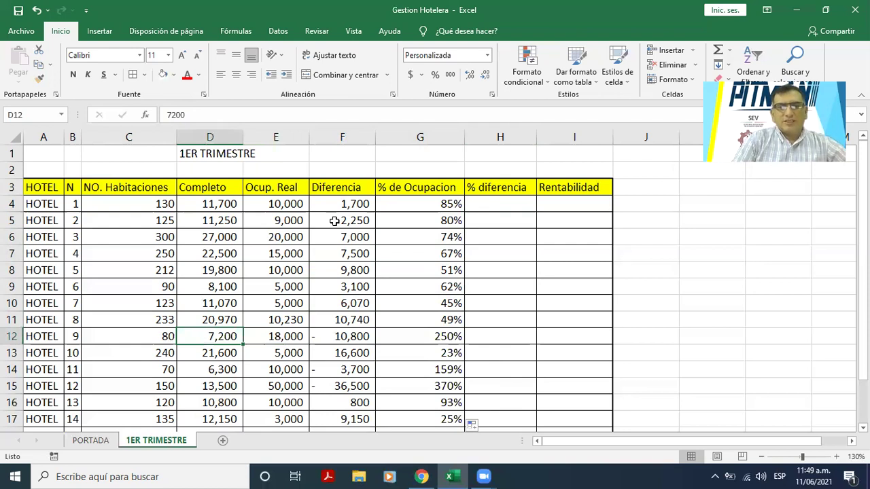
key("Right")
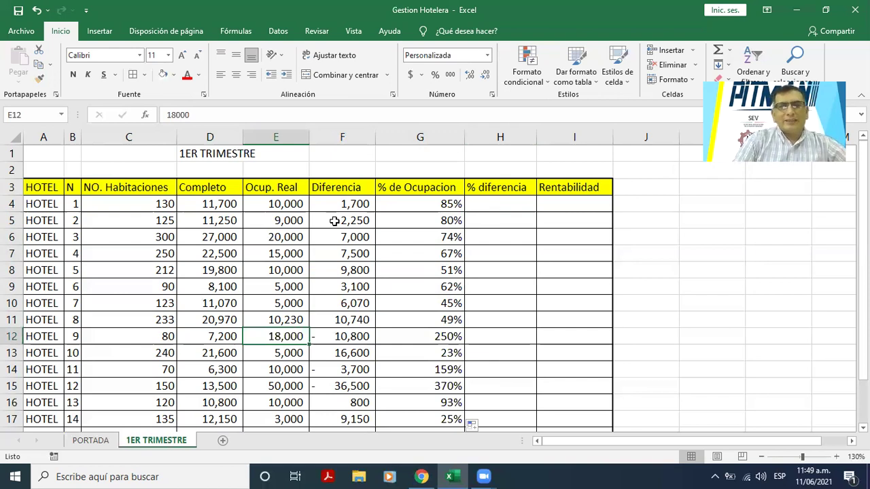
key("Left")
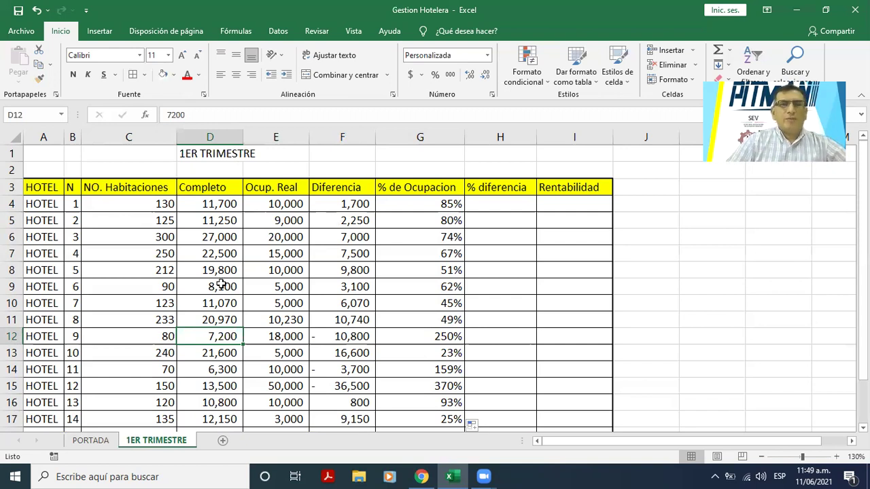
left_click(293, 331)
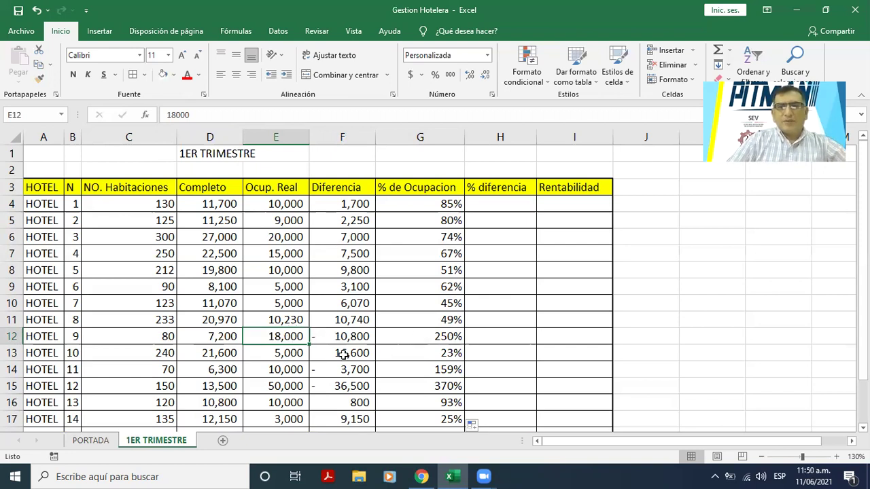
left_click(442, 340)
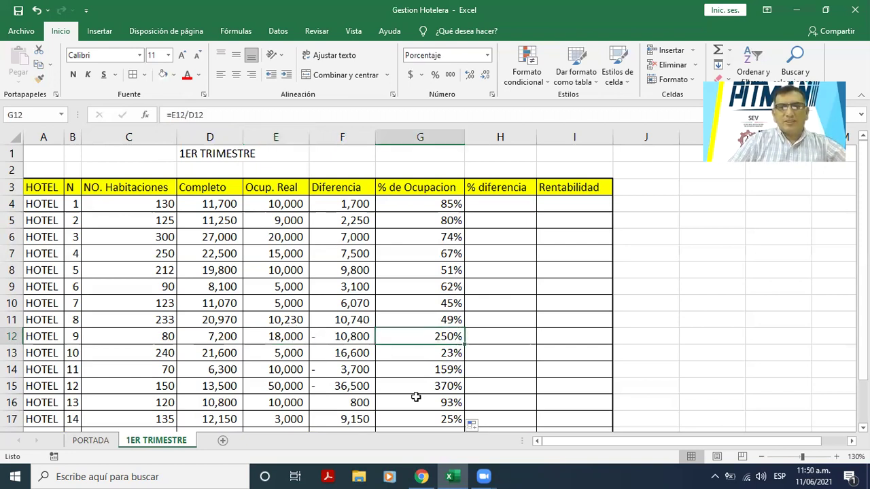
left_click(322, 340)
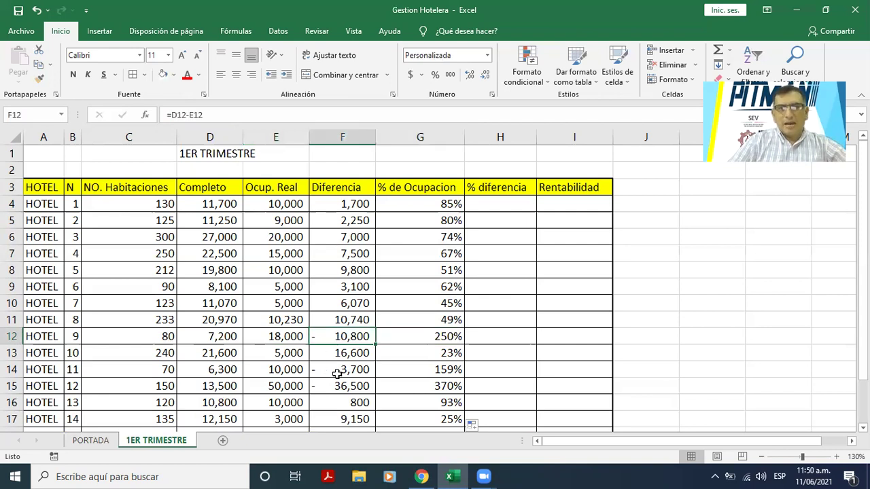
left_click(337, 374)
key("Down")
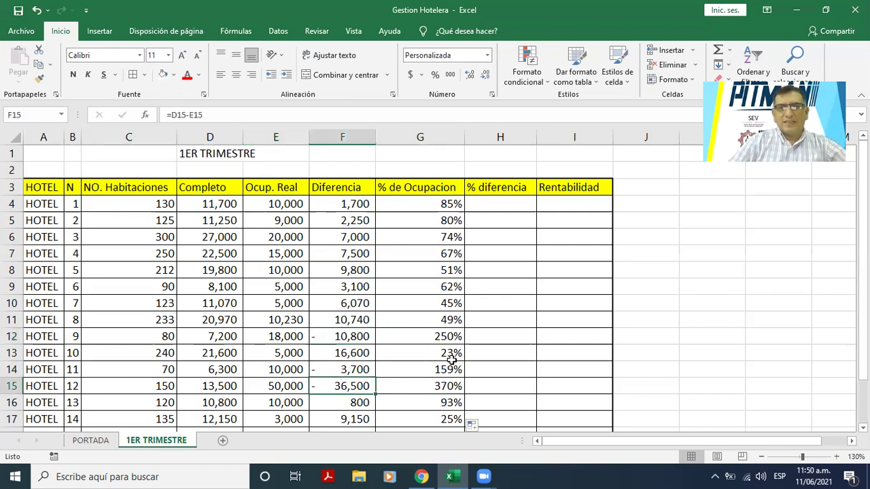
left_click(431, 399)
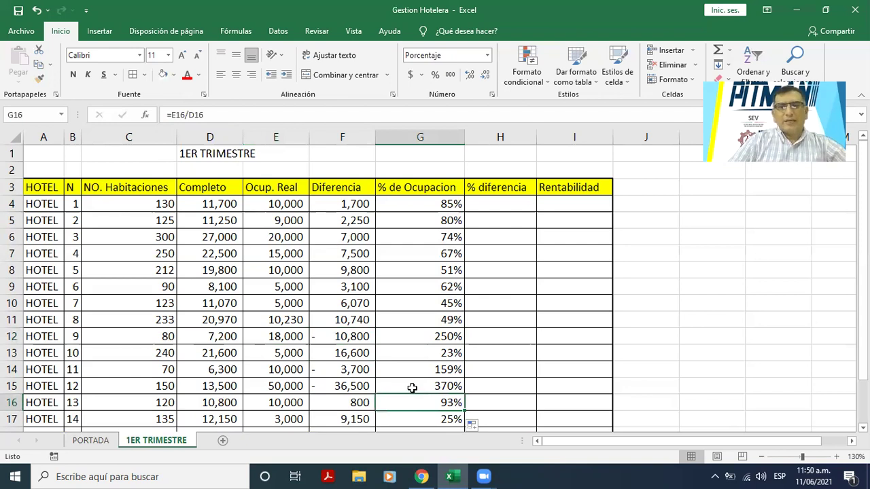
scroll(412, 388, "down", 1)
scroll(374, 380, "up", 1)
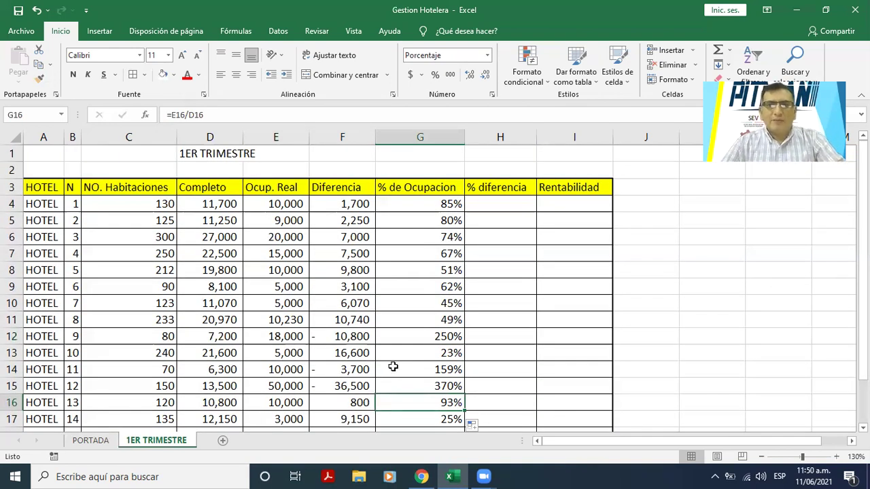
Widen column B to about 4.86 so that the two-digit hotel numbers fit
scroll(393, 367, "down", 1)
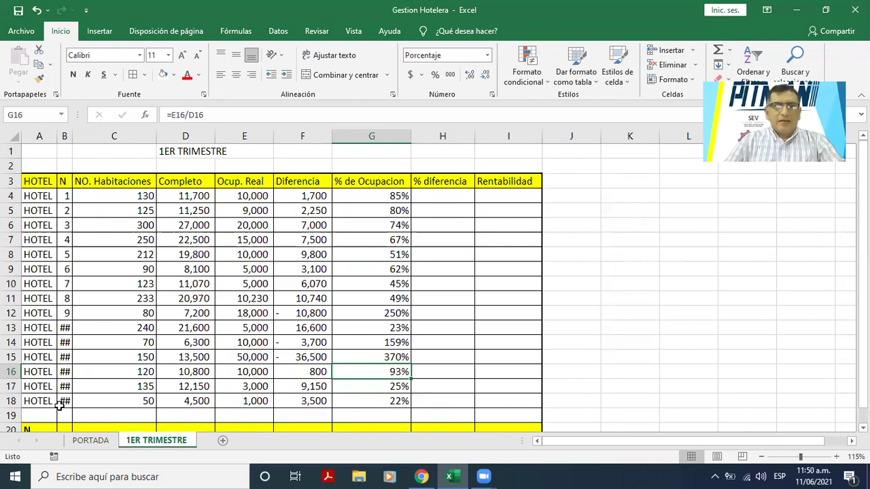
left_click_drag(67, 389, 63, 358)
left_click(55, 329)
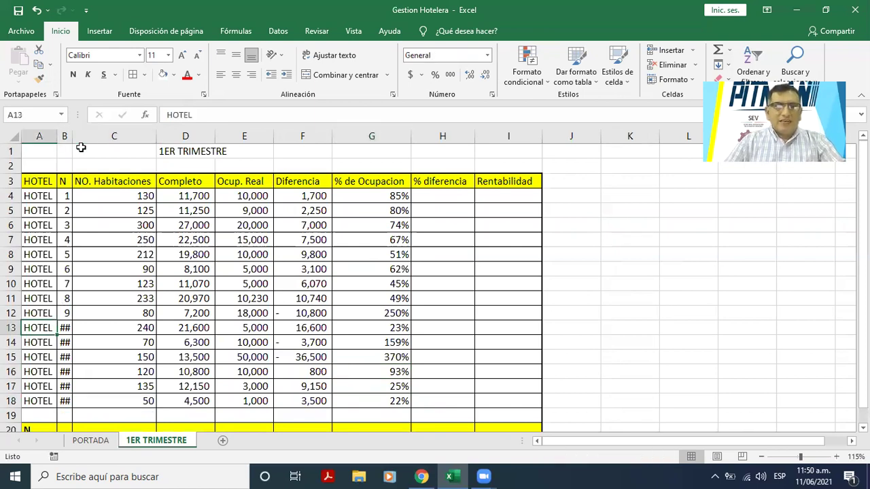
left_click_drag(72, 136, 85, 136)
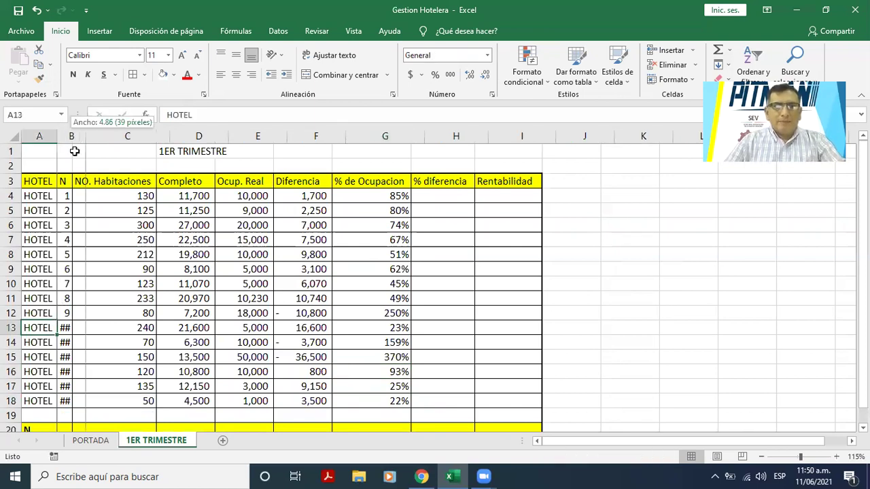
left_click(126, 310)
Enter =F4/D4 as hotel 1's % diferencia in H4, dividing Diferencia by Completo
left_click(452, 197)
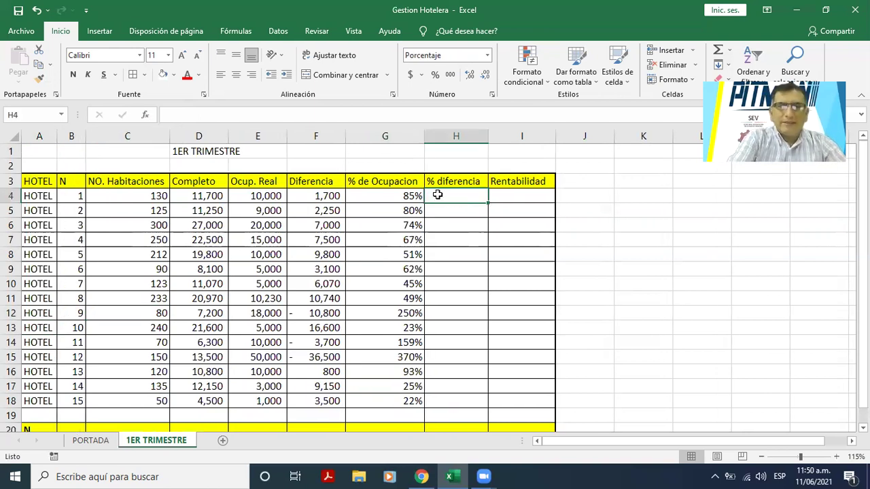
type("=")
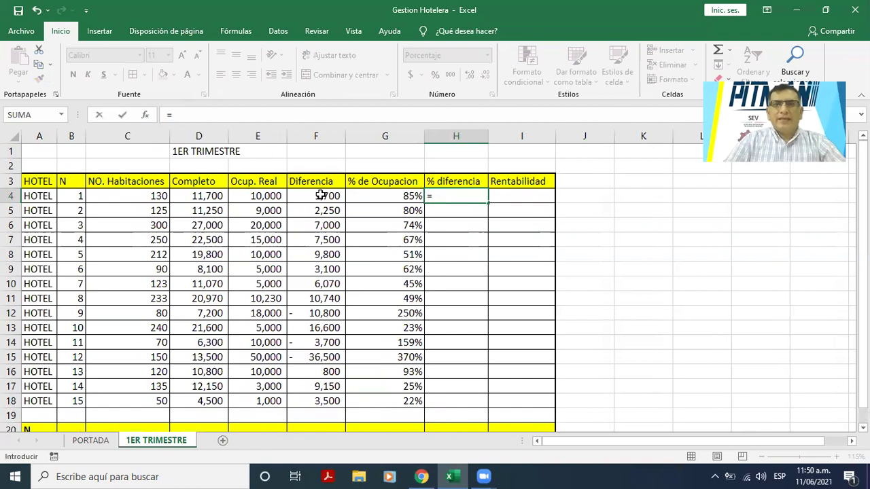
left_click(325, 196)
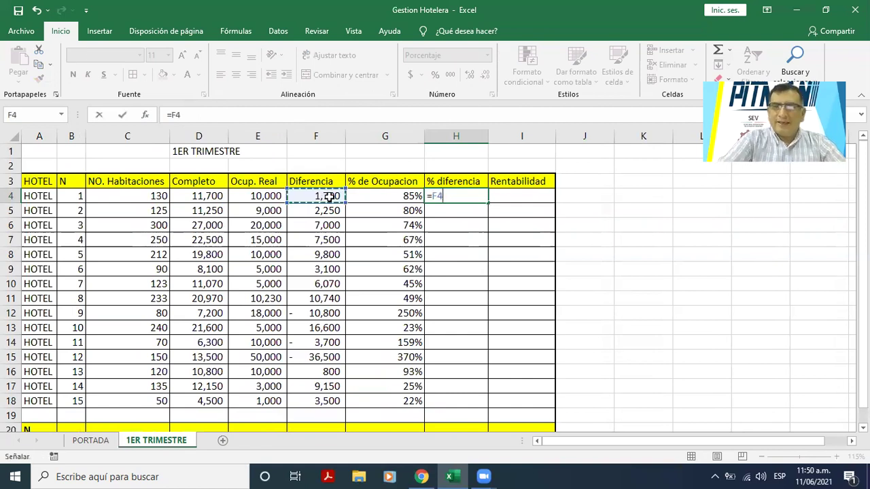
type("/")
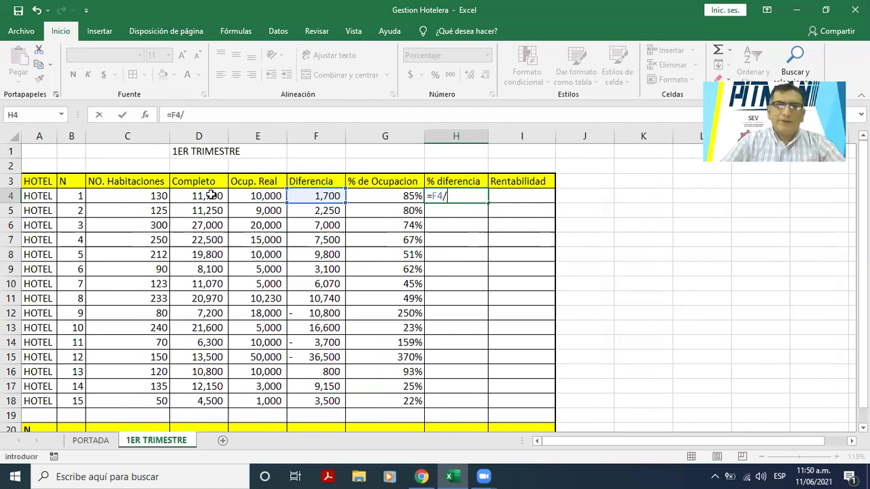
key("Return")
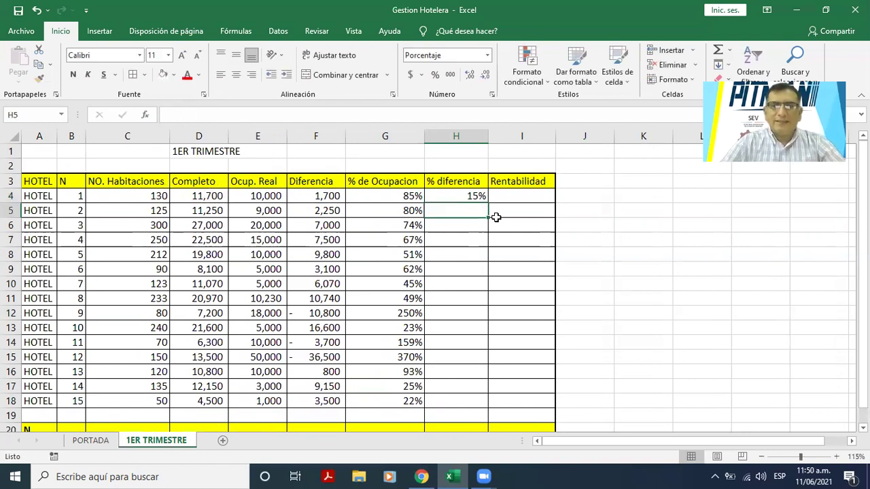
Fill the % diferencia formula from H4 down through row 11 for hotels 2 to 8
left_click(463, 195)
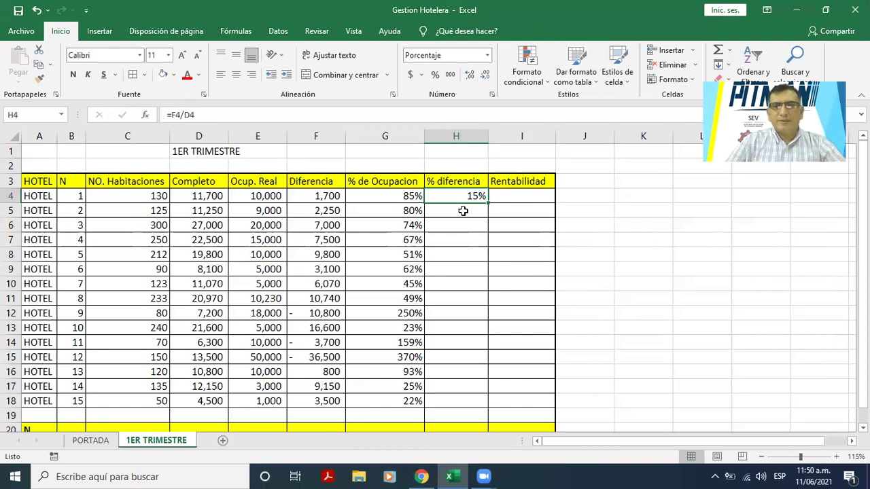
mouse_move(488, 203)
left_mouse_down()
mouse_move(476, 219)
mouse_move(480, 210)
left_mouse_up()
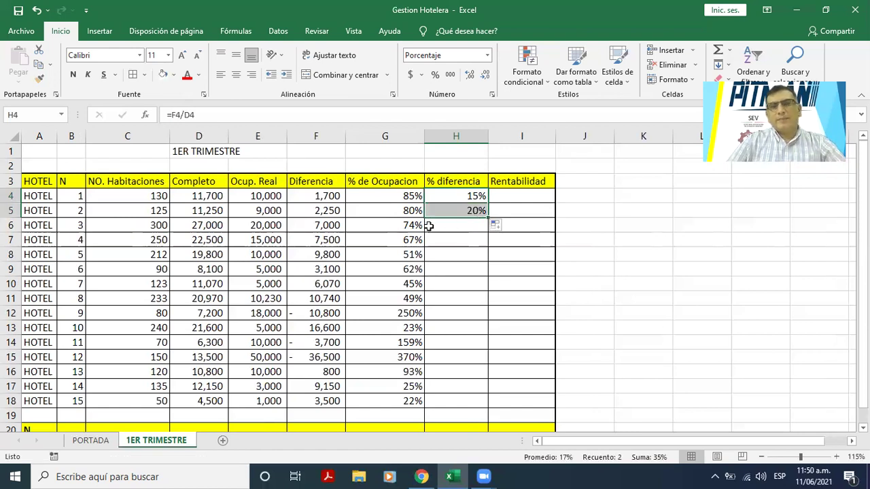
left_click(487, 213)
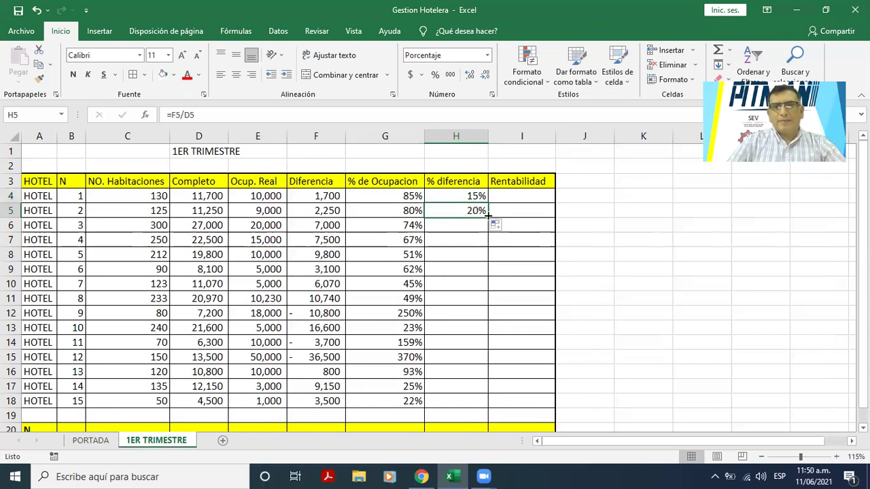
left_click_drag(490, 219, 470, 300)
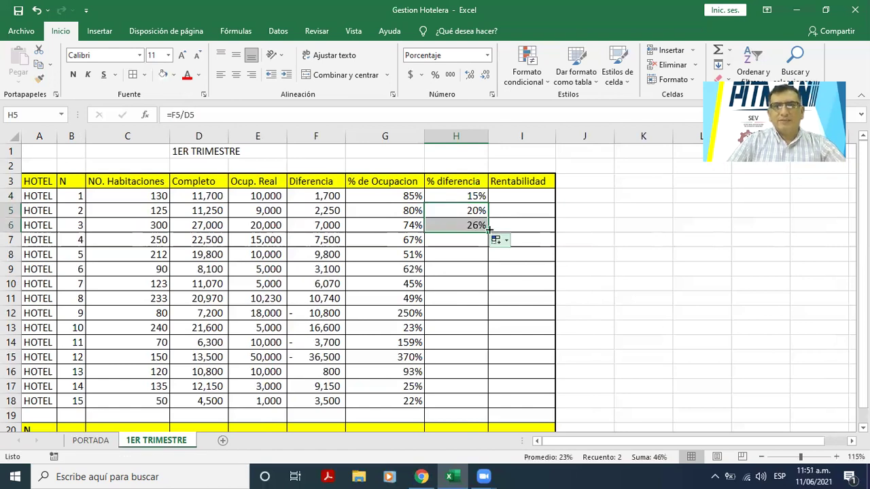
left_click_drag(489, 231, 476, 321)
left_click(435, 326)
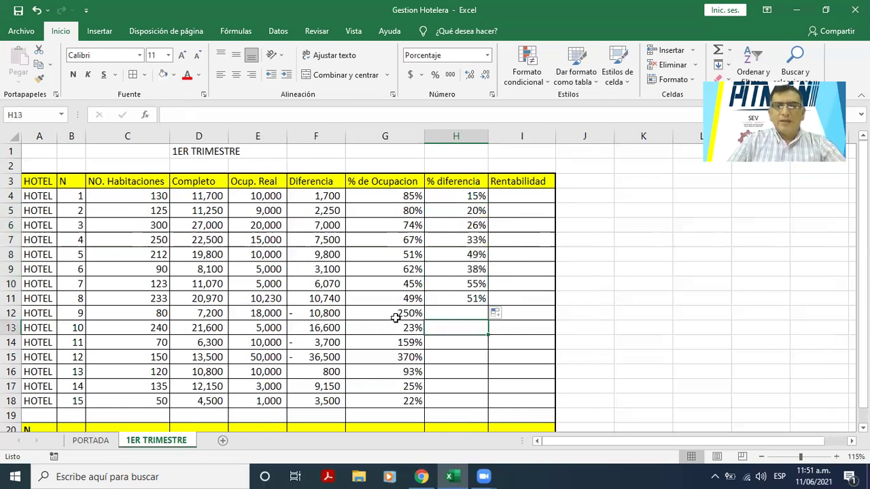
Extend the % diferencia formula to hotel 9 in H12 and compare it with that hotel's % de Ocupacion
left_click(390, 317)
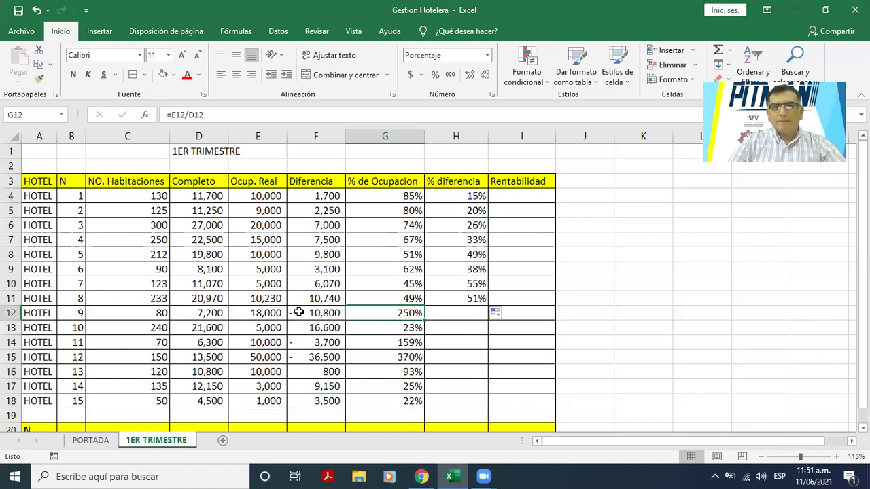
left_click(467, 300)
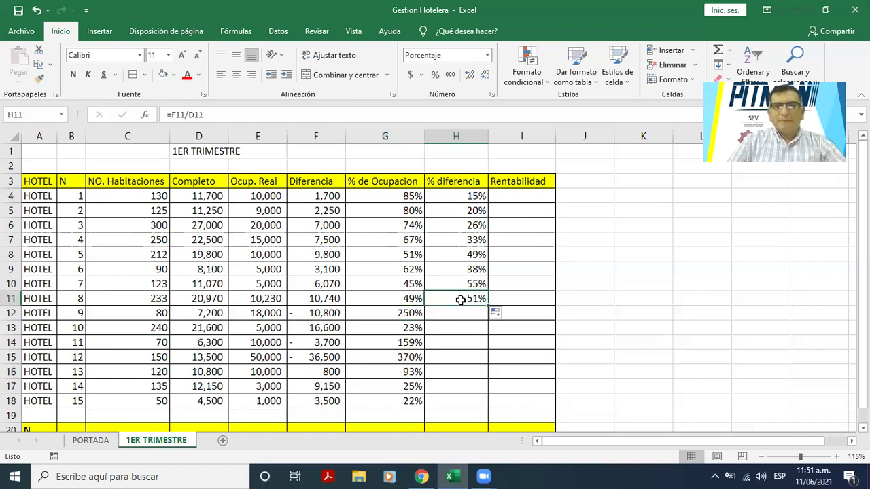
left_click_drag(484, 321, 461, 325)
left_click(467, 315)
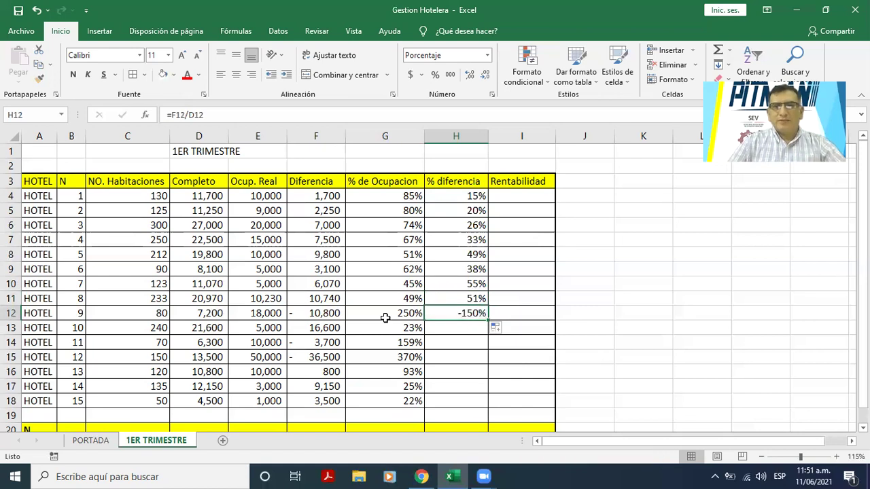
left_click(385, 318)
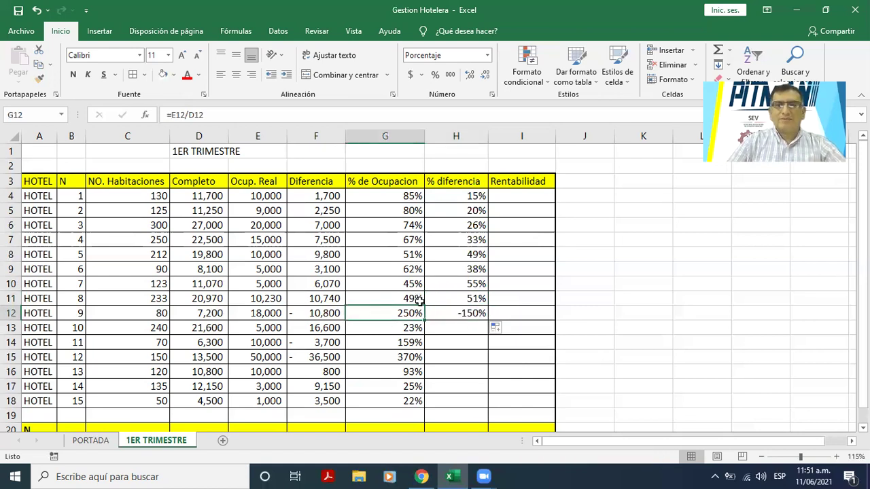
Fill the % diferencia formula from H12 down through row 18 and check the results against % de Ocupacion
left_click(479, 312)
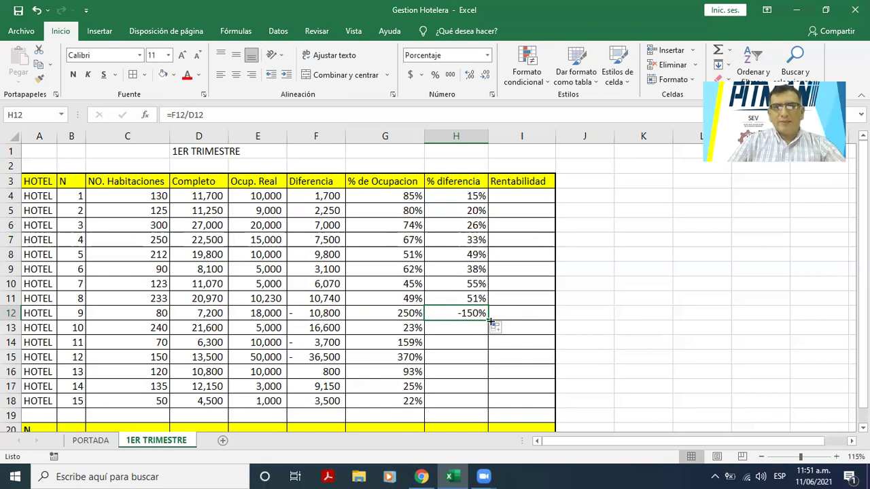
left_click_drag(490, 320, 480, 386)
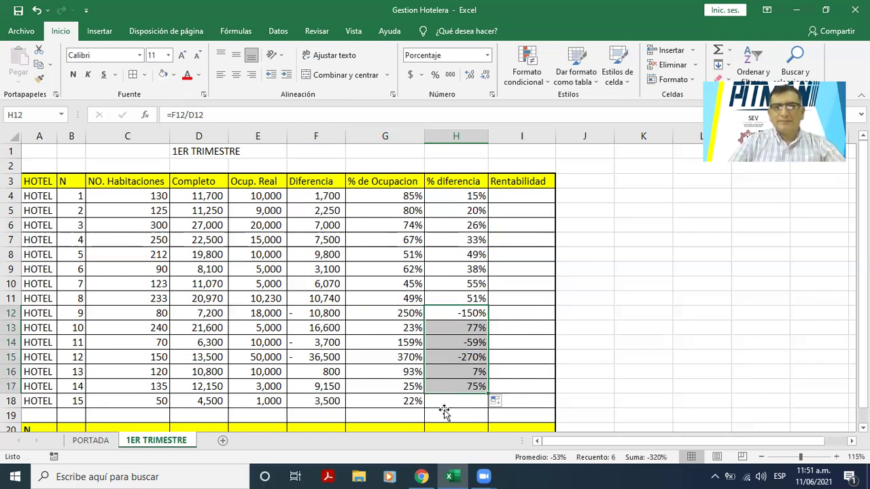
left_click_drag(488, 393, 479, 402)
left_click(430, 386)
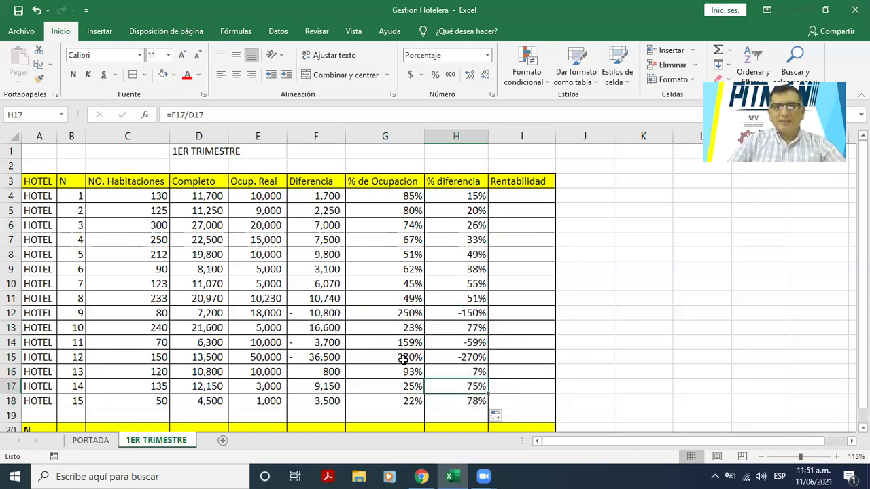
left_click(411, 361)
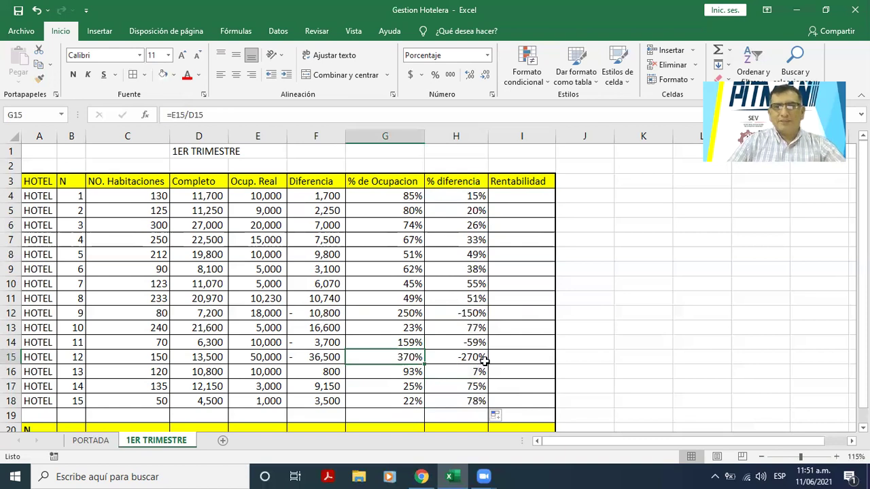
left_click(373, 374)
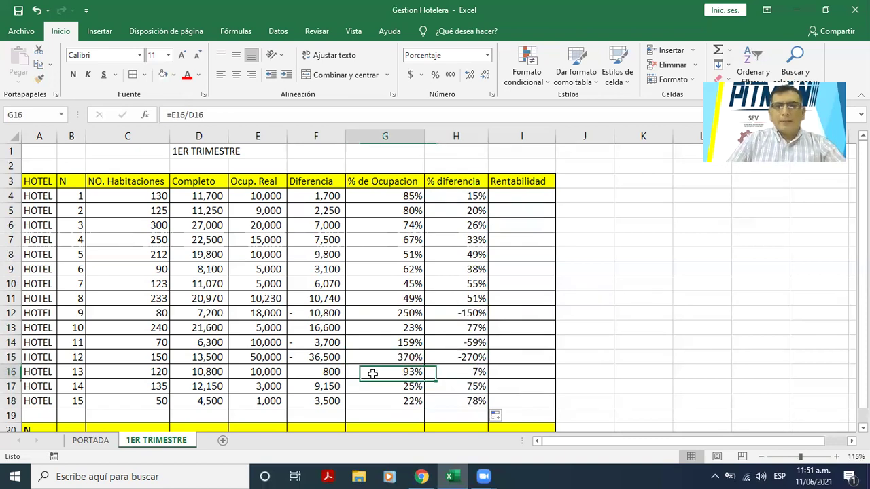
Select hotel 1's Rentabilidad cell, I4, and read the "NO RENTABLE" rule on the PORTADA sheet
key("ctrl+c")
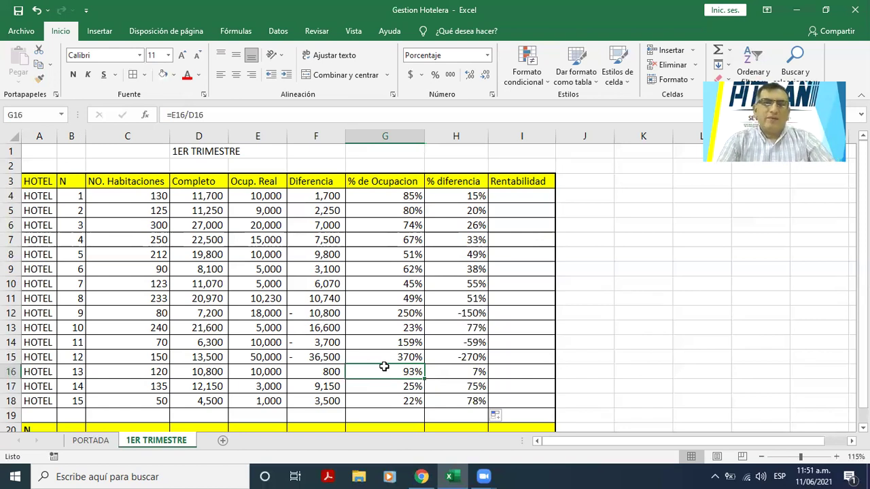
key("Right")
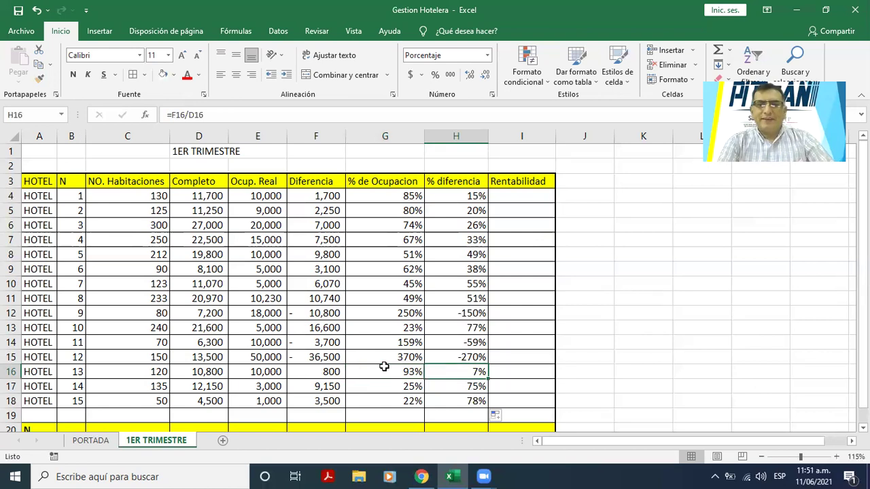
key("Right")
key("Up")
key("Up")
key("Up")
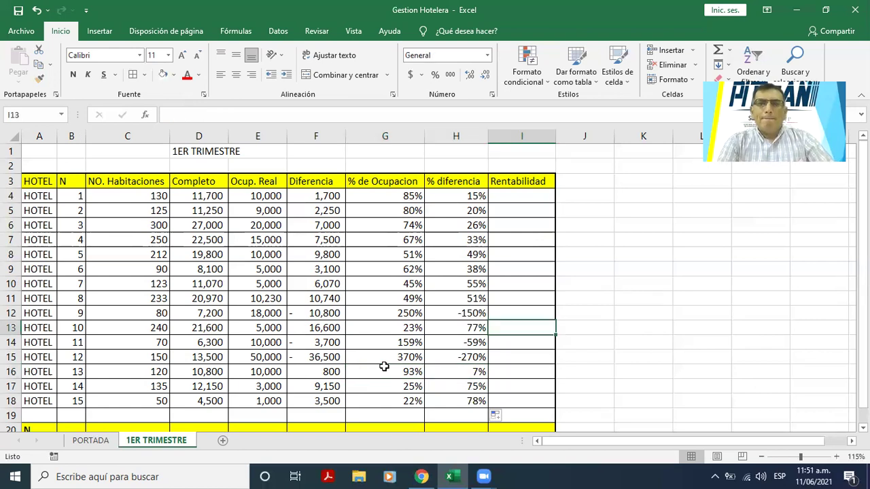
key("Up")
key("Up")
key("Up")
key("Up")
key("Up")
key("Up")
key("Up")
key("Up")
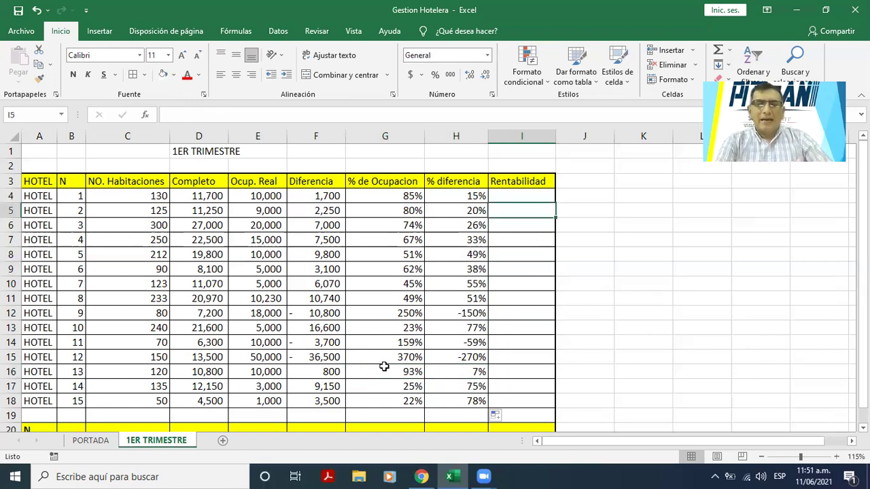
key("Up")
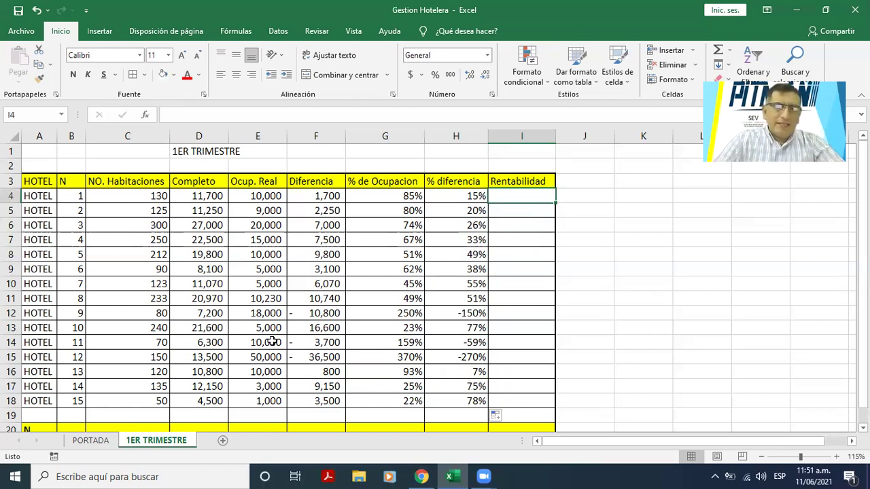
left_click(116, 440)
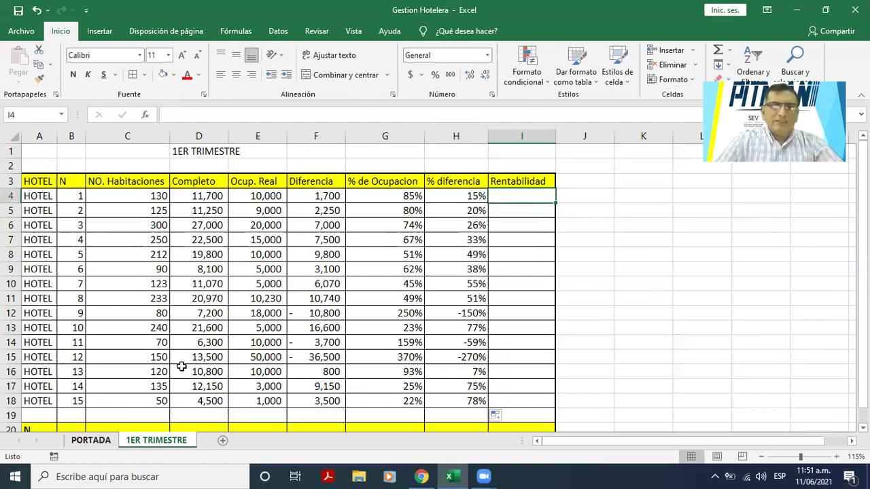
left_click(206, 354)
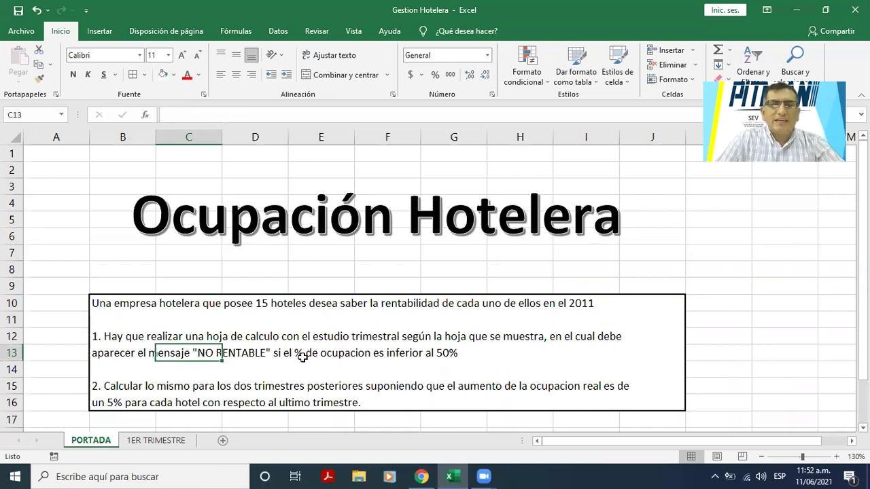
left_click(432, 366)
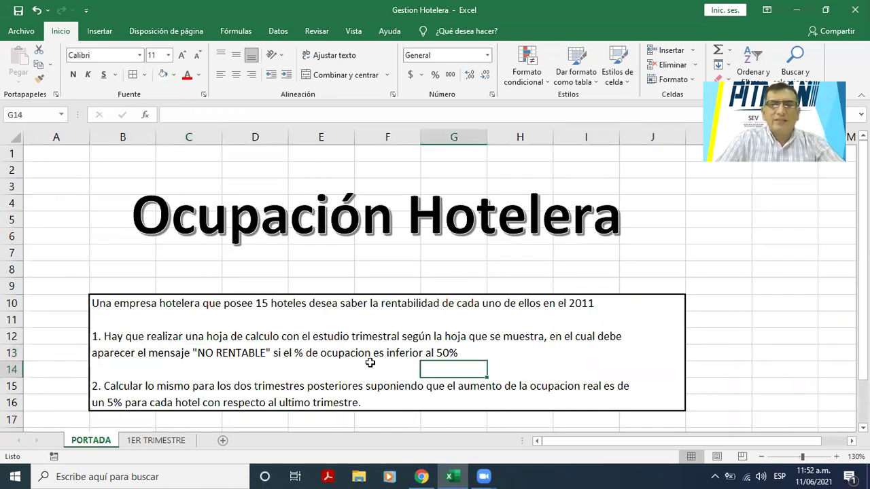
left_click(327, 355)
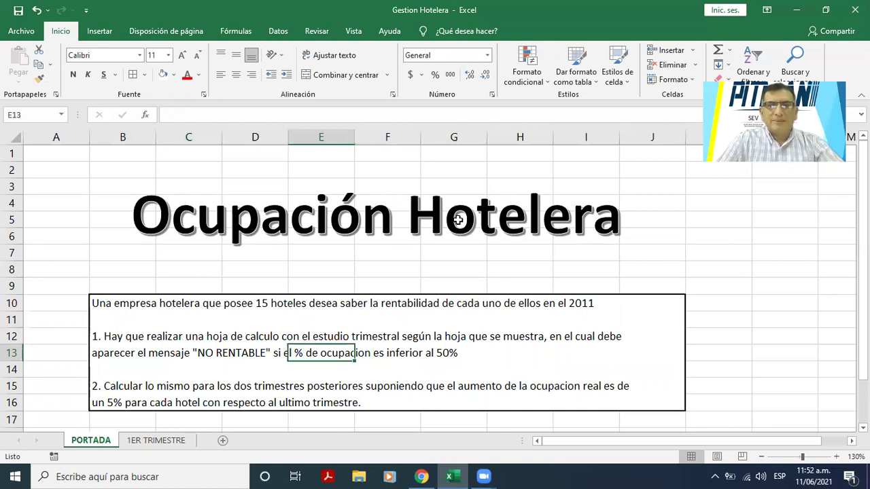
Start an SI formula in I4 of the 1ER TRIMESTRE sheet with the condition G4<50%
key("ctrl+Page_Down")
key("Return")
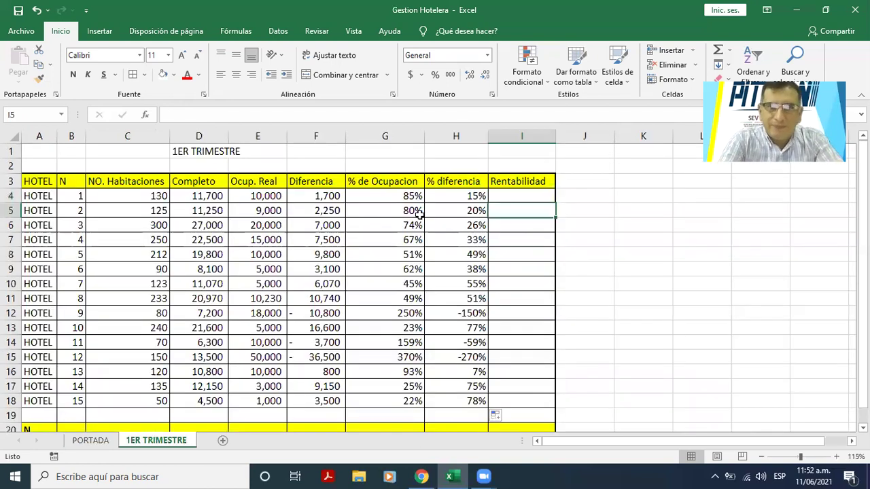
key("Up")
type("=")
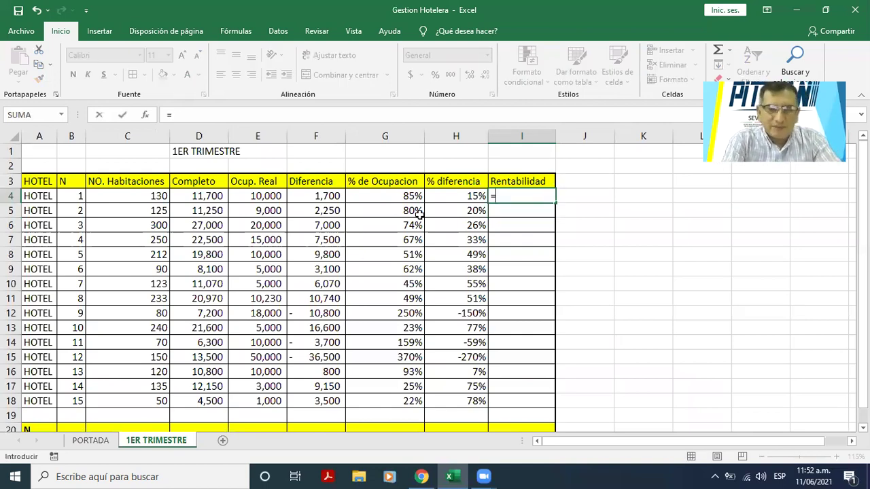
type("si")
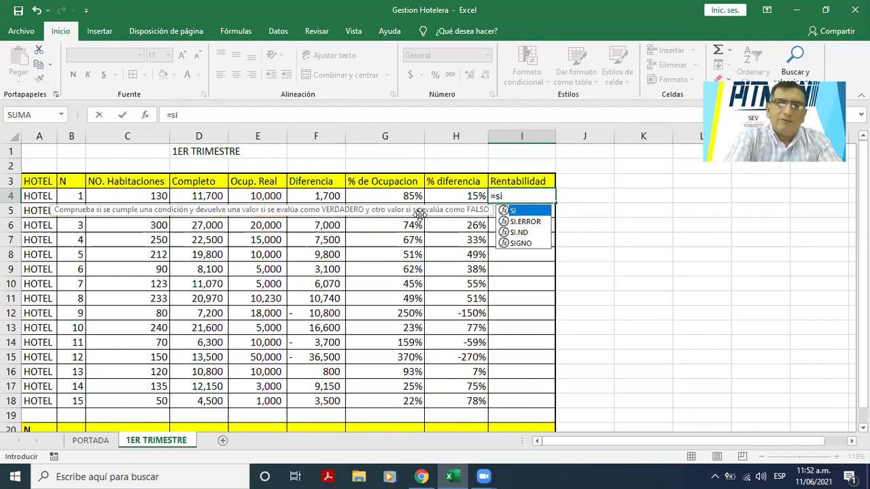
type("(")
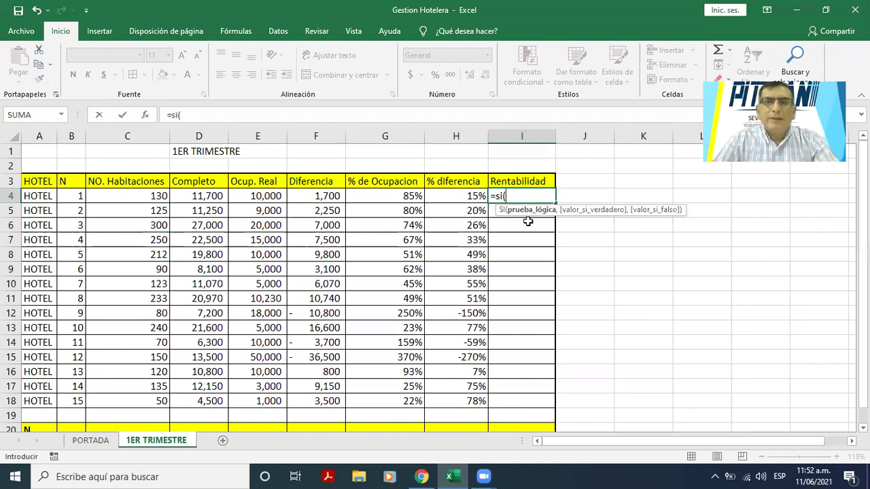
left_click(405, 197)
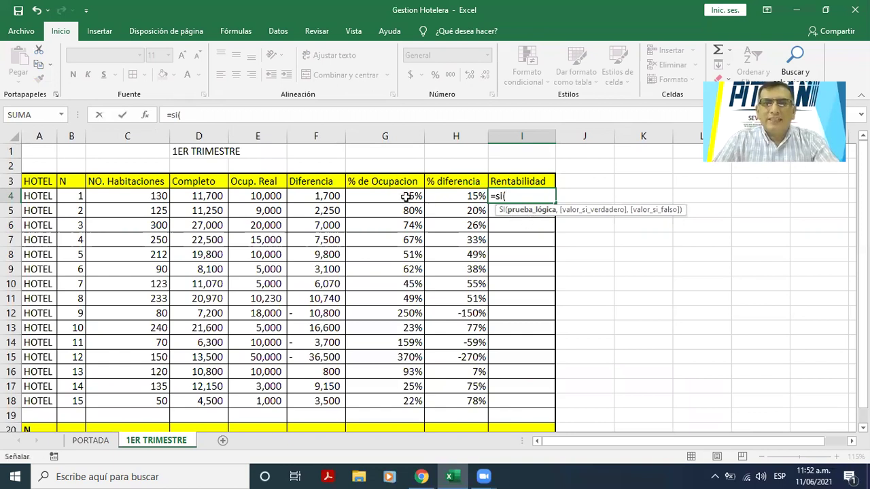
left_click(406, 197)
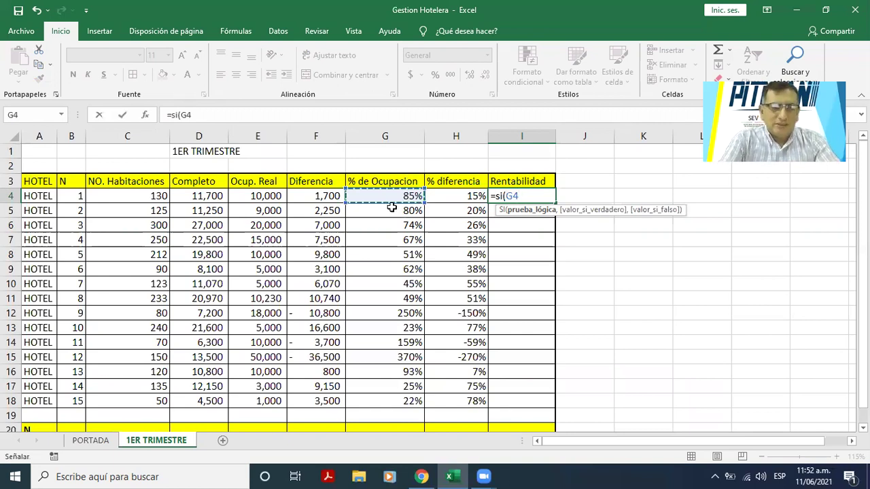
type(">")
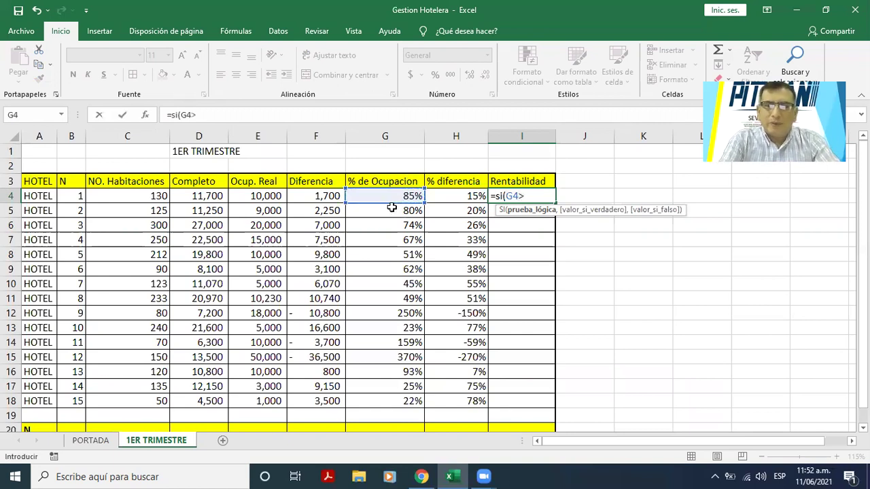
key("BackSpace")
type("<")
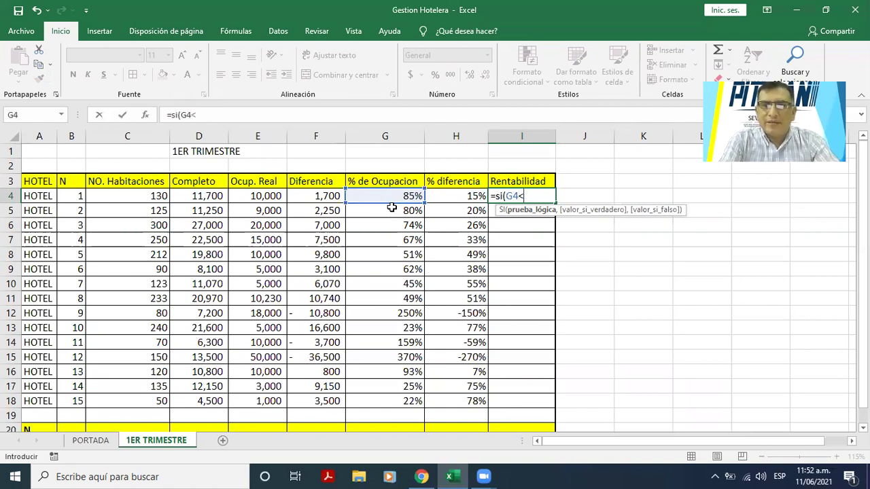
key("BackSpace")
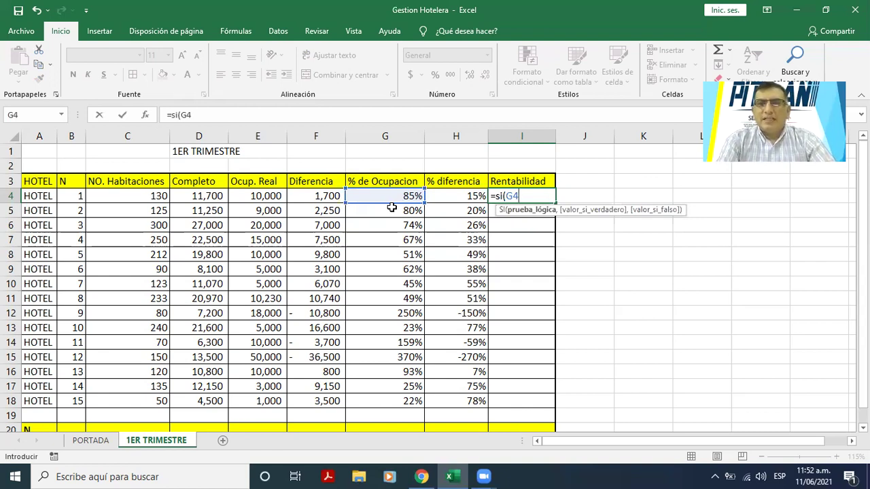
type("<")
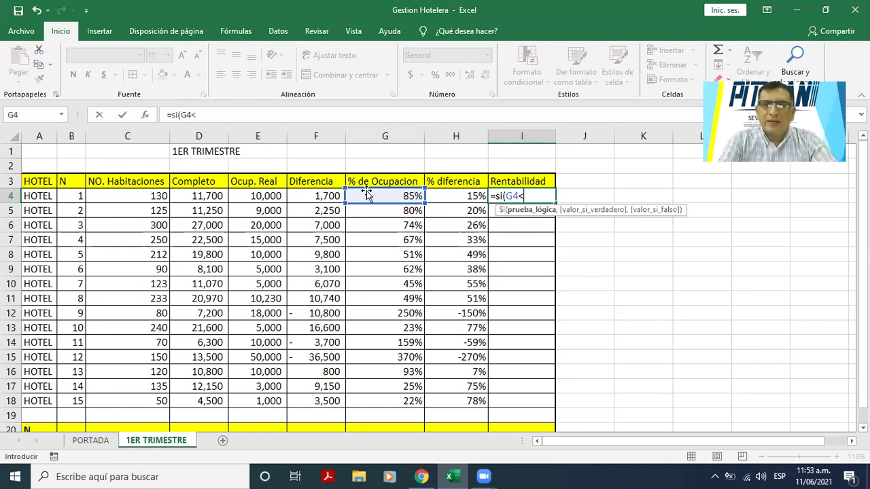
type("50")
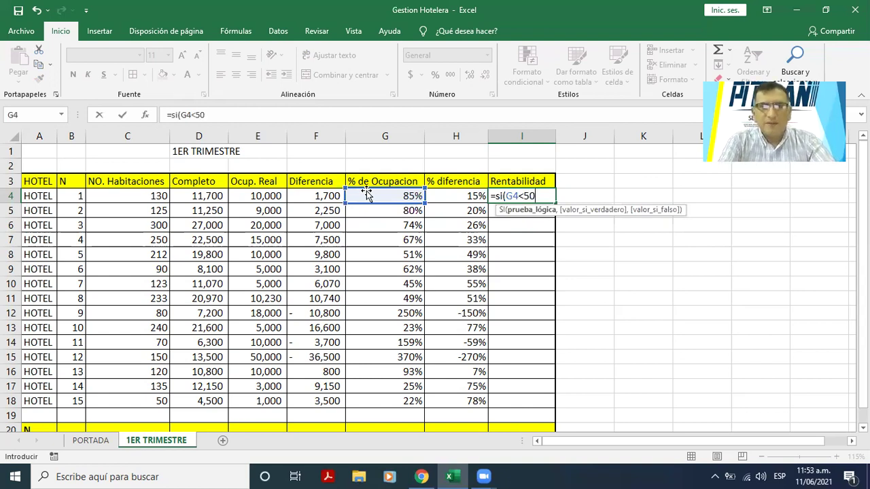
type("%")
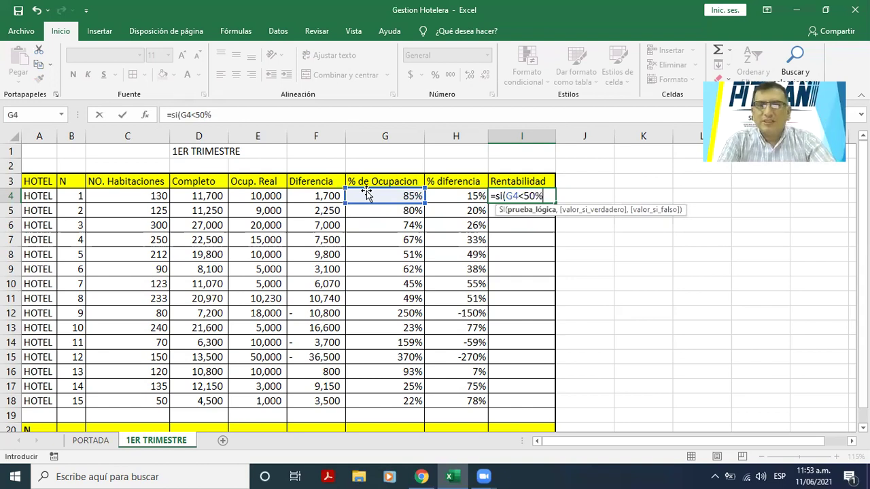
type(",")
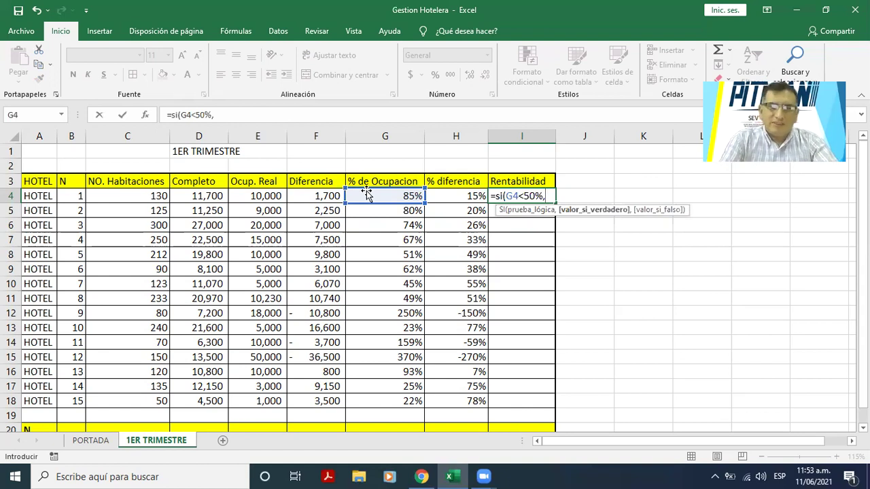
Complete I4's SI formula with "NO RENTABLE" as the true value and two blank spaces in quotes as the false value
type("\"")
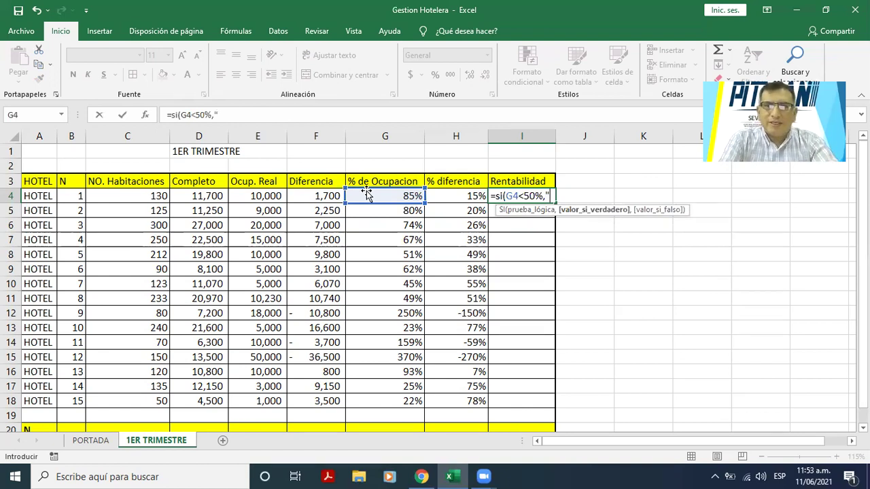
type("N")
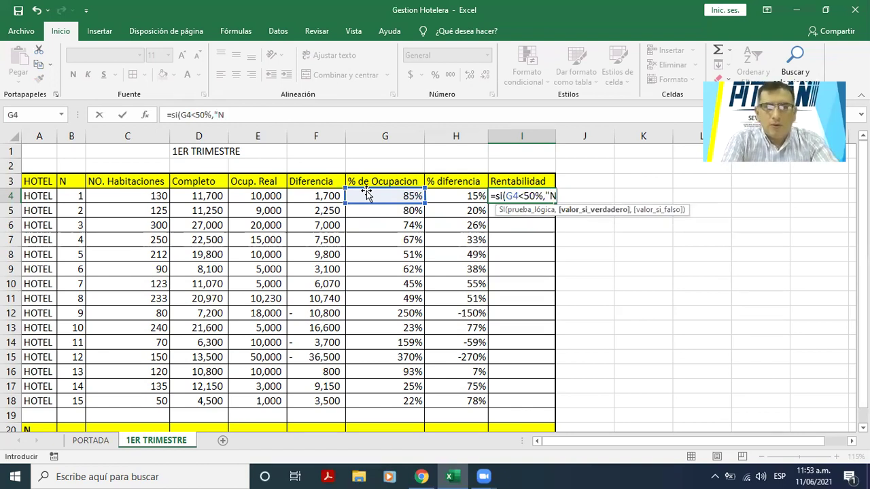
type("O RENTA")
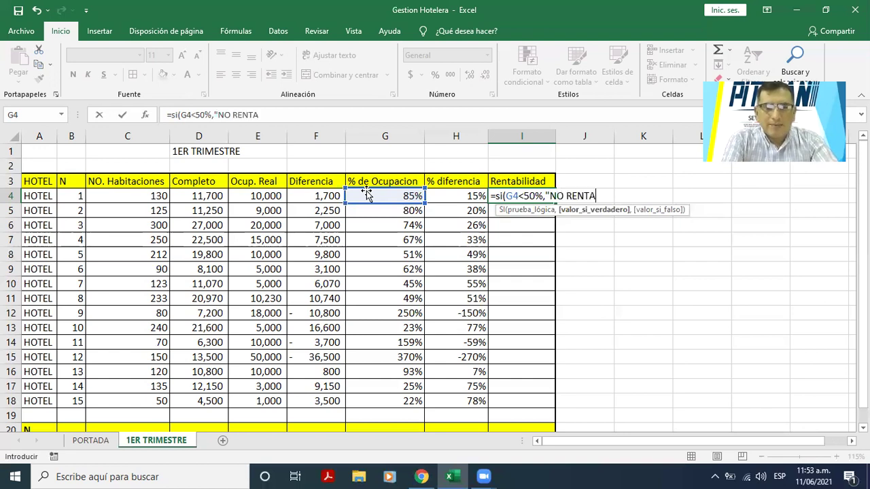
type("BLE")
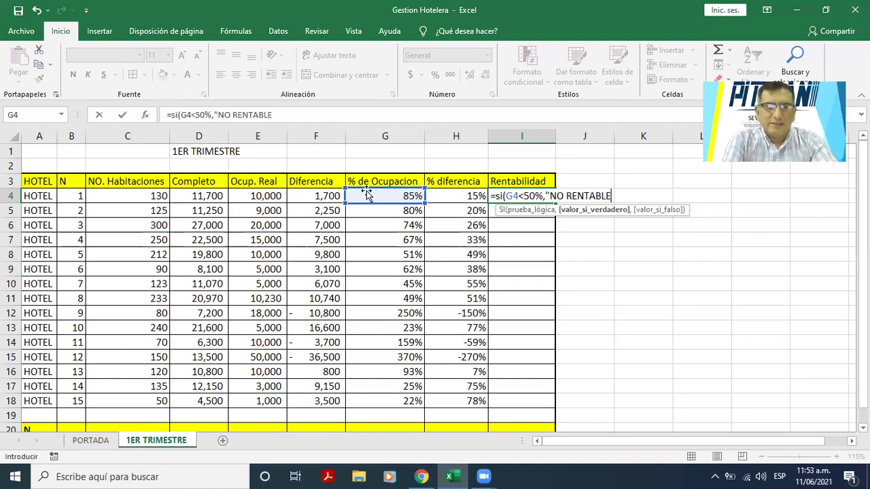
type("\"")
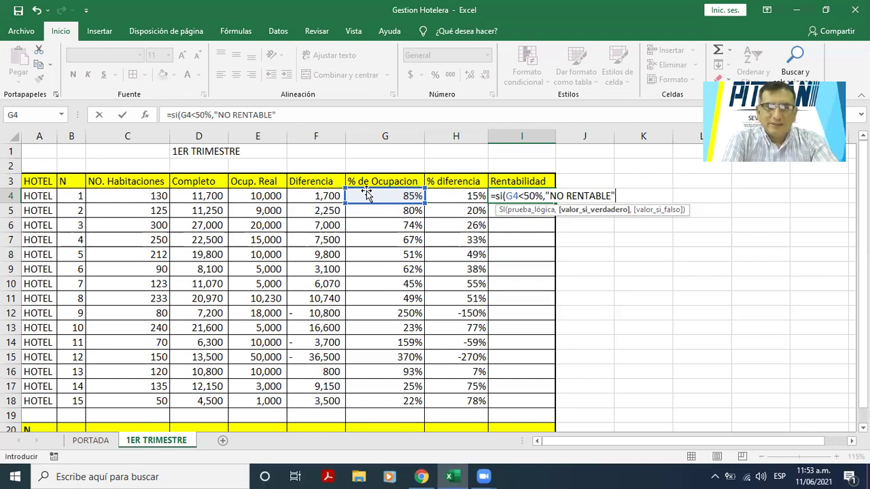
type(",")
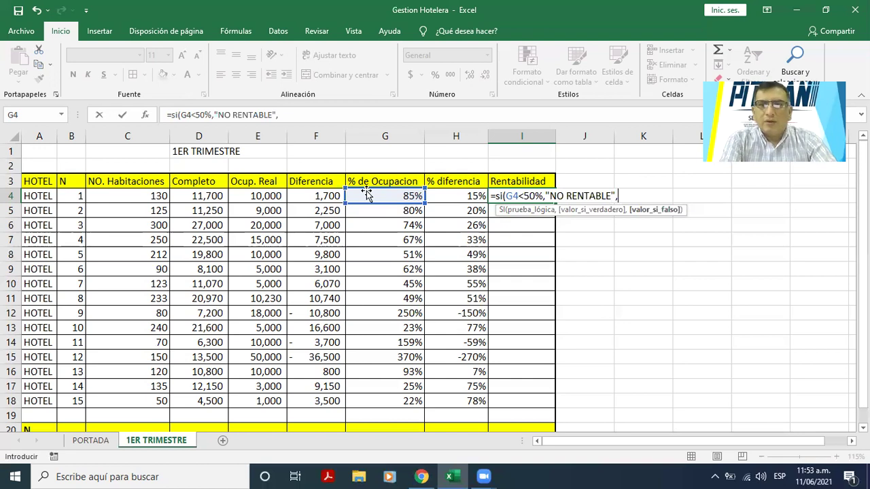
type("\"")
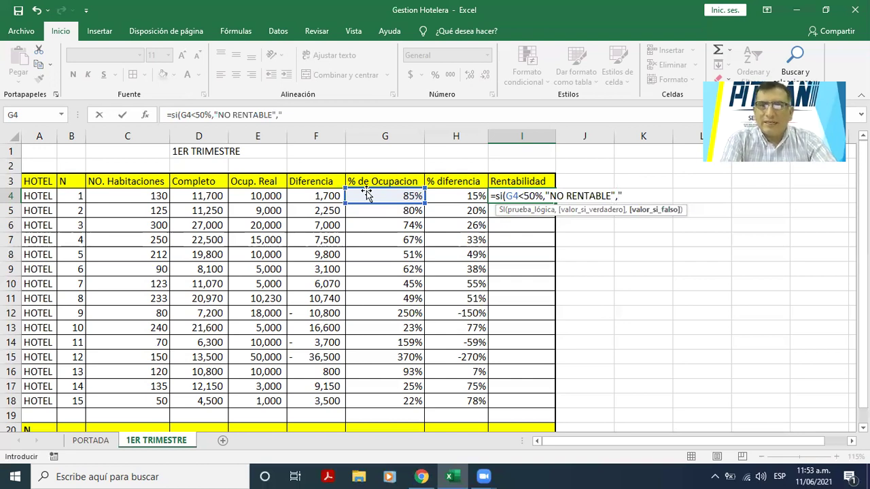
type("  \"")
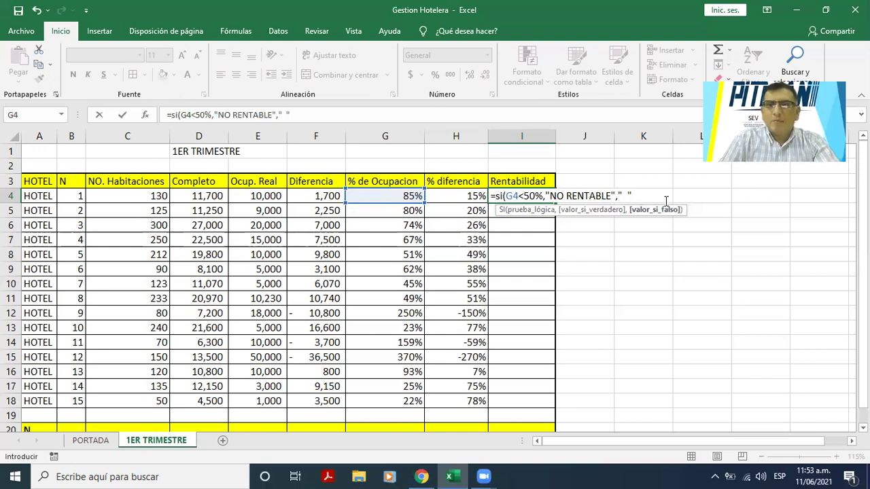
type(")")
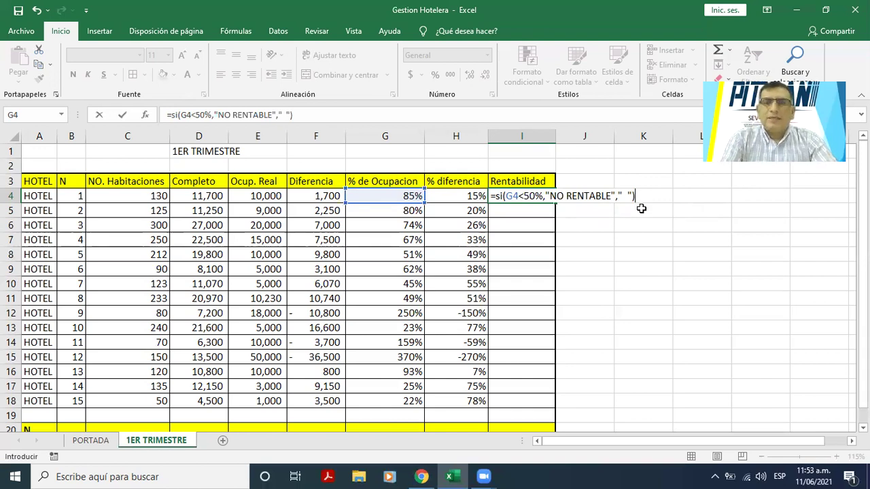
key("ctrl+Return")
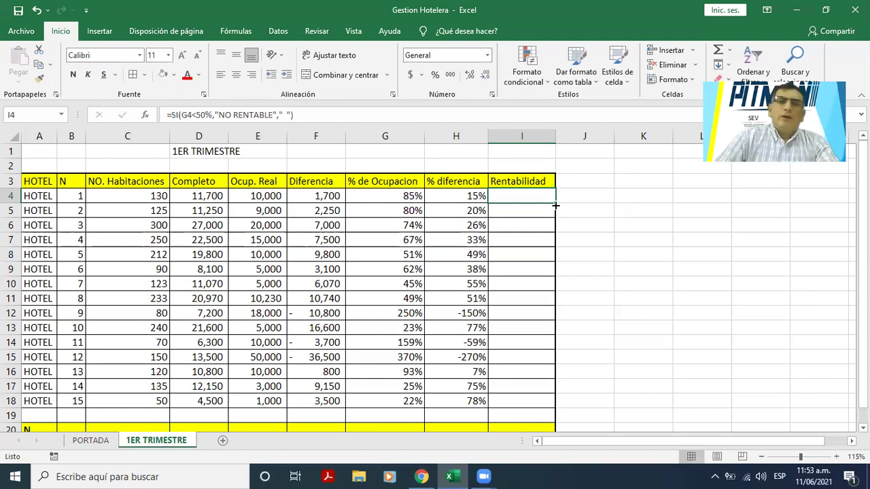
Fill the Rentabilidad formula from I4 down through row 9 and check the copied formulas for hotels 2 to 6
left_click_drag(555, 205, 485, 272)
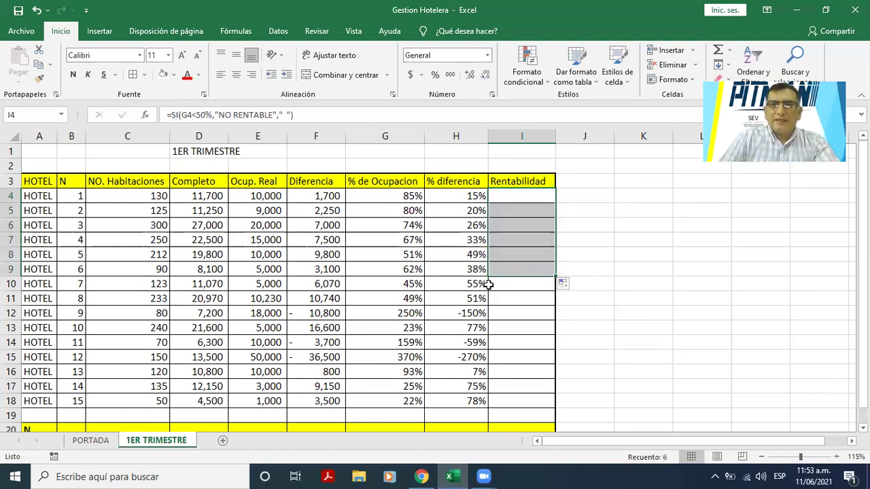
key("Down")
key("Down")
key("Down")
key("Down")
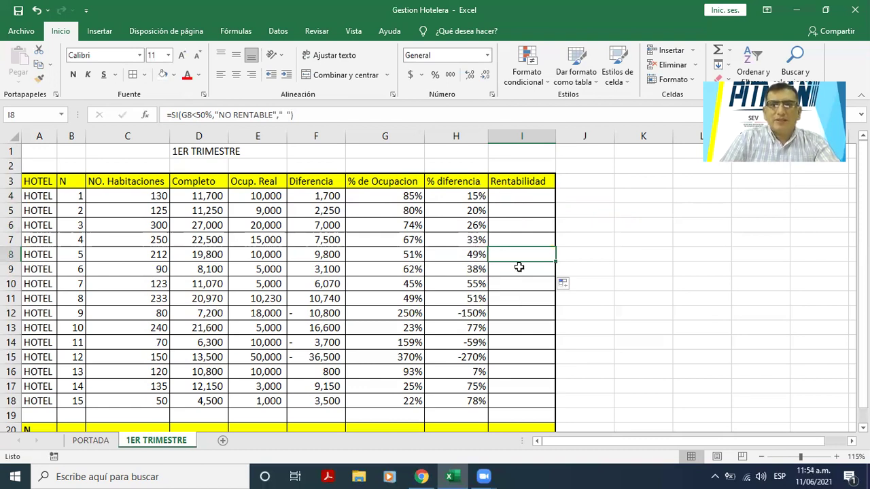
key("Down")
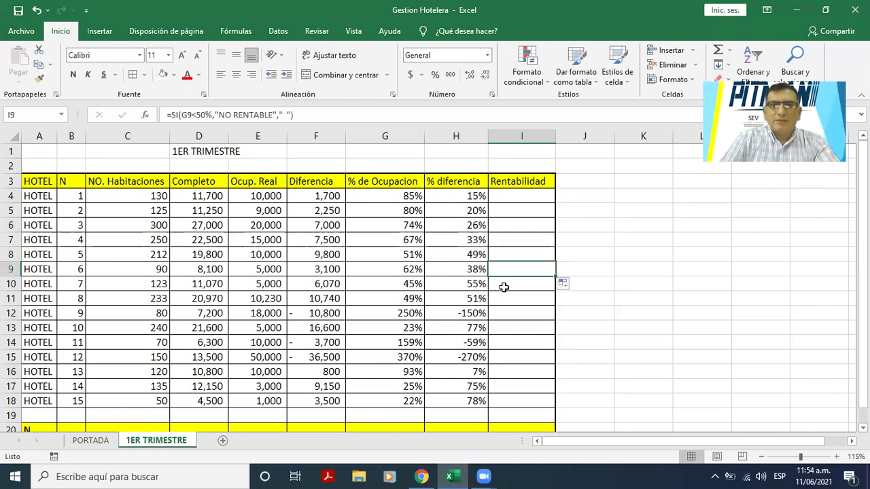
Fill the Rentabilidad formula from I7 down through I18, covering hotels 4 to 15
key("Down")
left_click(528, 245)
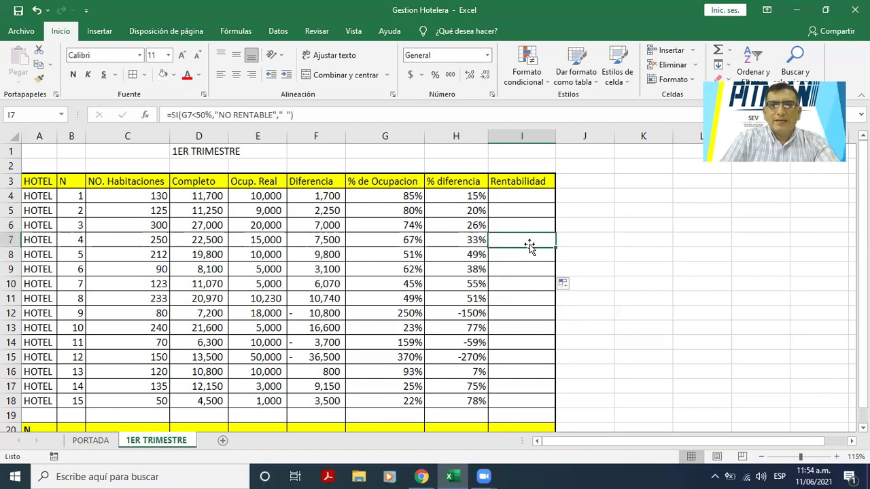
left_click_drag(557, 249, 543, 408)
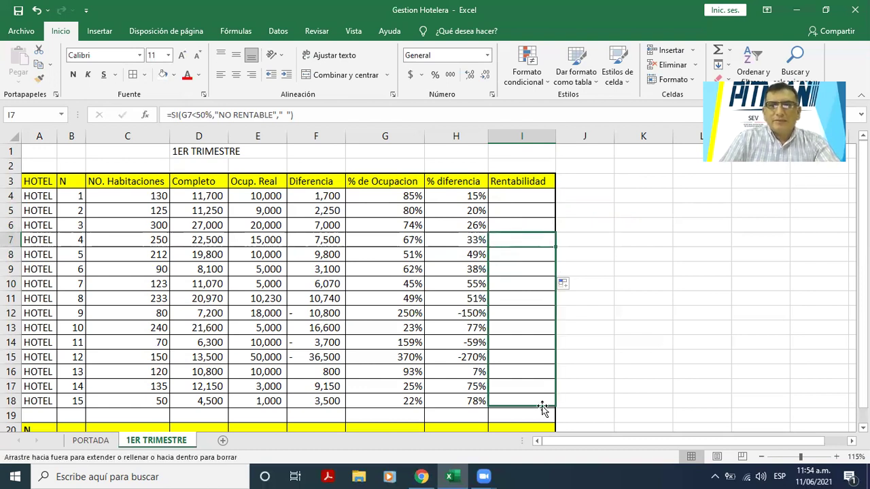
Check the Rentabilidad formulas of hotels 7, 8, 14 and 15 against their % de Ocupacion values
left_click(520, 280)
left_click(533, 277)
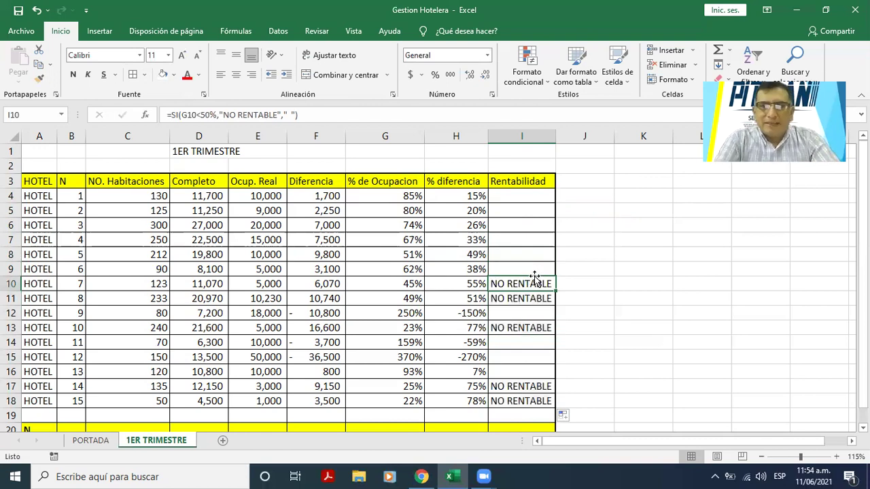
key("Left")
key("Left")
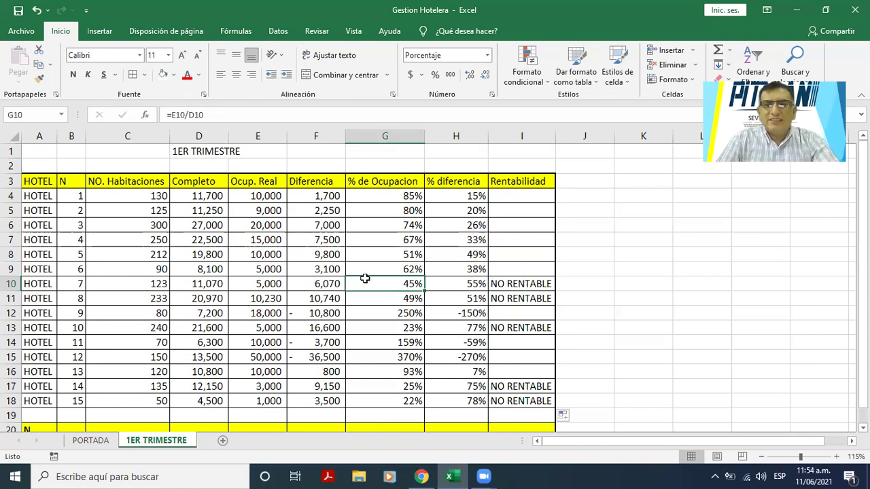
left_click(524, 288)
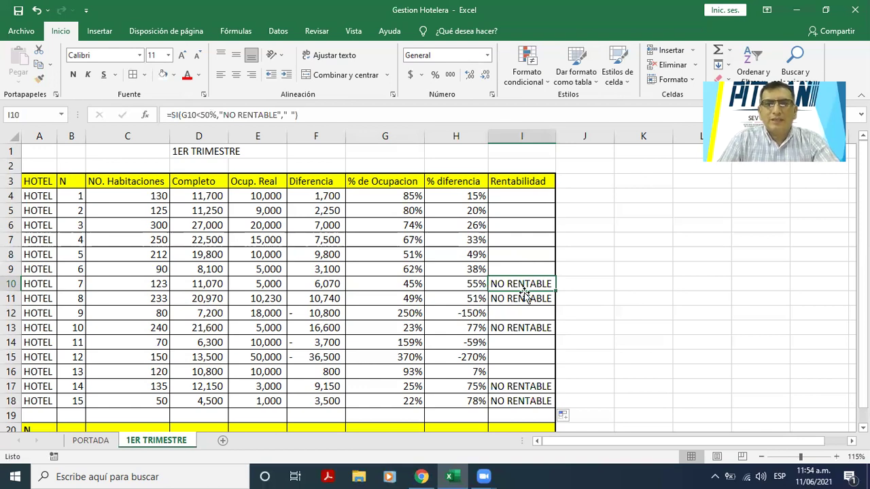
left_click(523, 298)
left_click(529, 331)
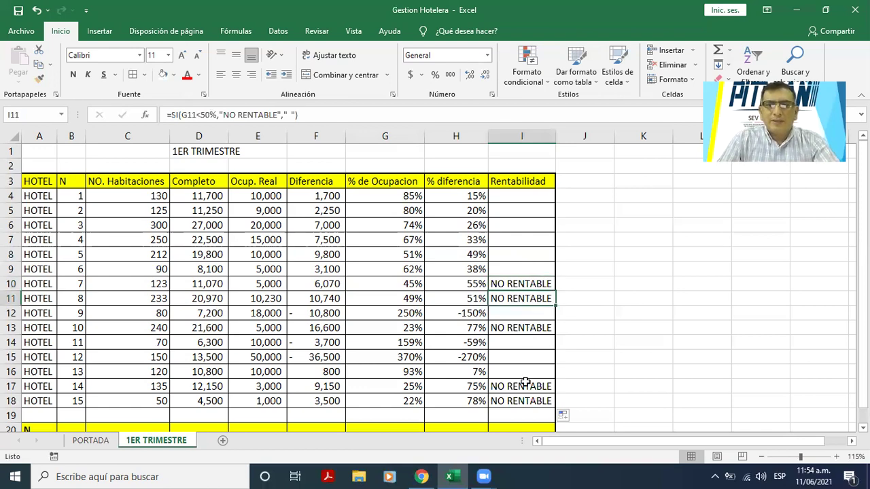
left_click(415, 388)
left_click(528, 388)
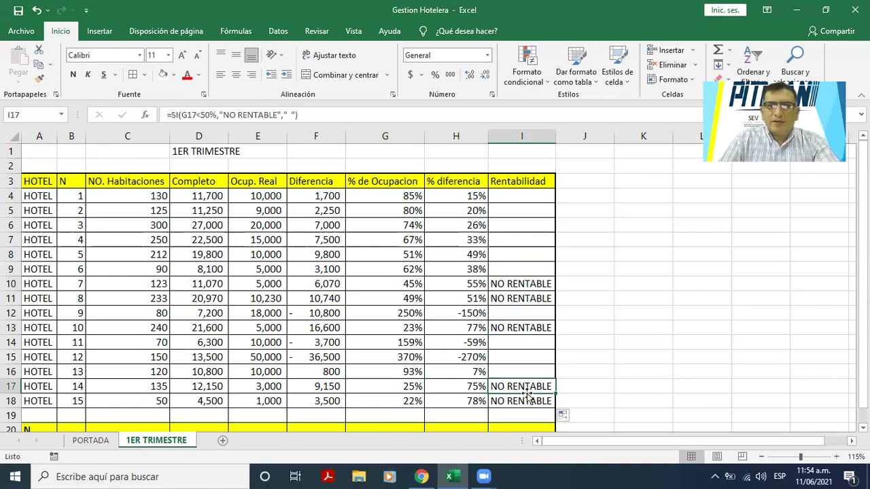
left_click(529, 402)
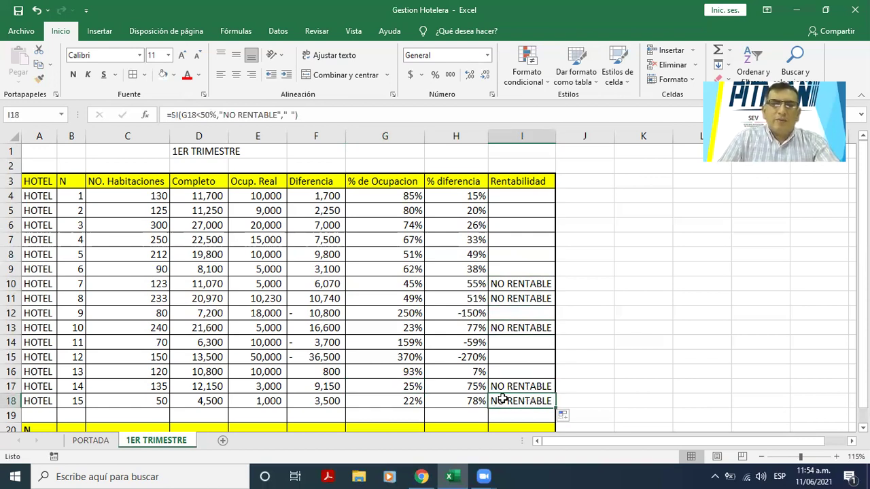
Review the rows of hotels 7 to 15 flagged as NO RENTABLE and inspect hotel 9's occupancy percentage
left_click_drag(287, 389, 105, 302)
left_click(508, 284)
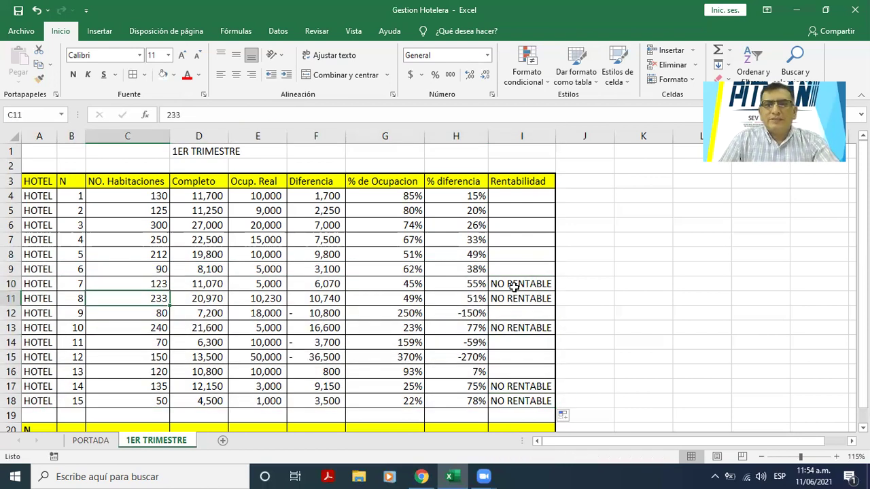
left_click_drag(474, 406, 5, 403)
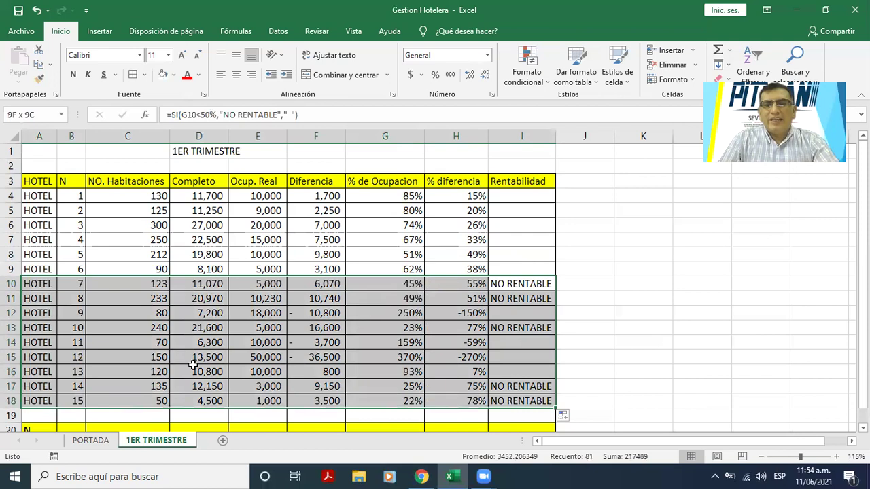
left_click(494, 283)
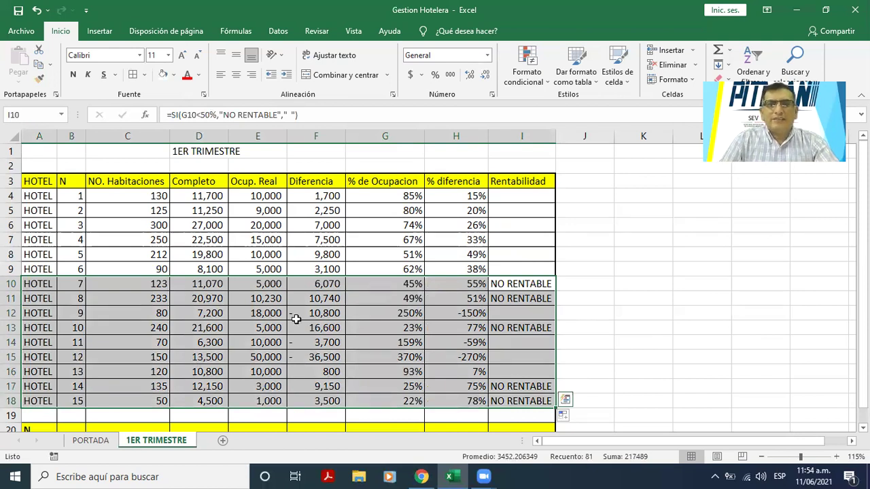
left_click_drag(515, 405, 5, 402)
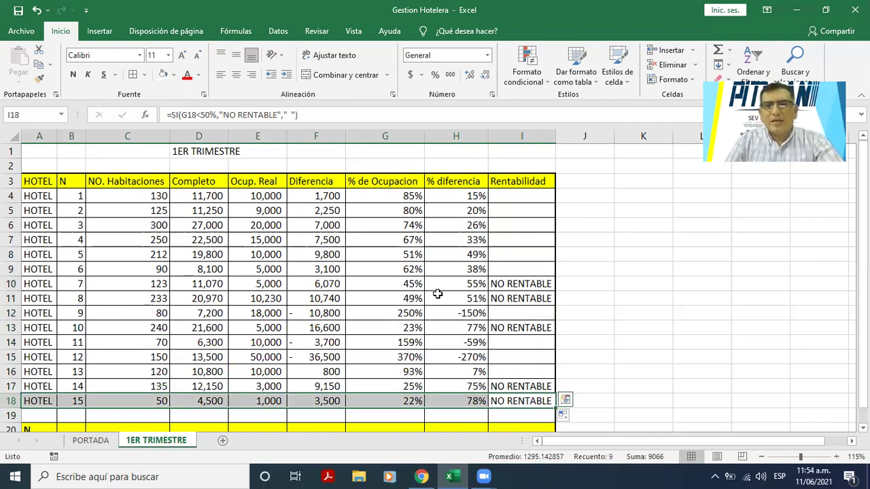
left_click(403, 313)
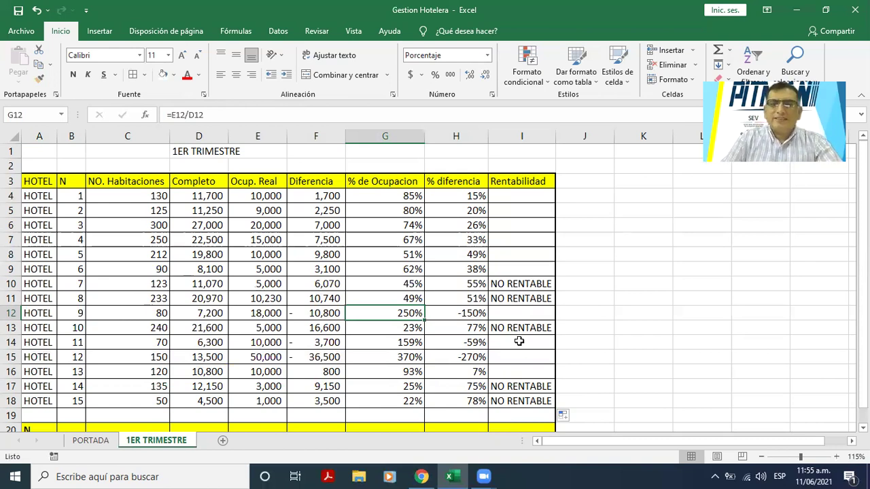
Edit hotel 1's SI formula in I4 so that its false value reads " RENTABLE "
left_click(527, 196)
double_click(530, 196)
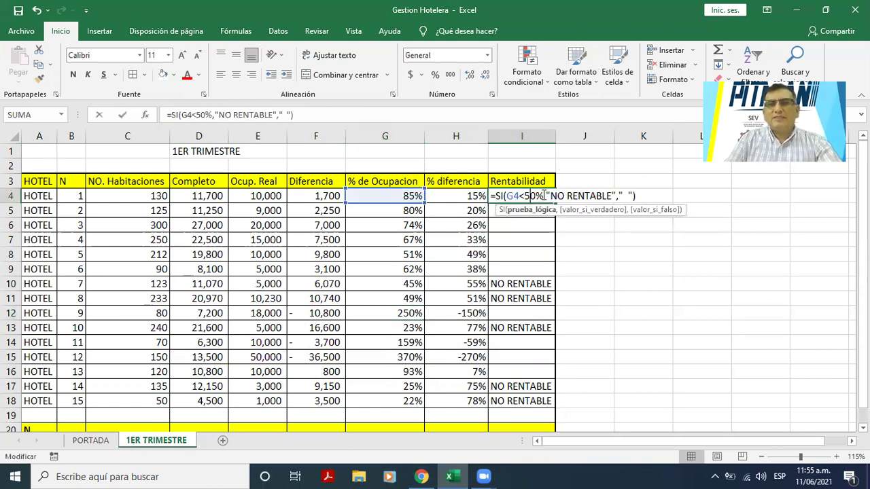
left_click(625, 196)
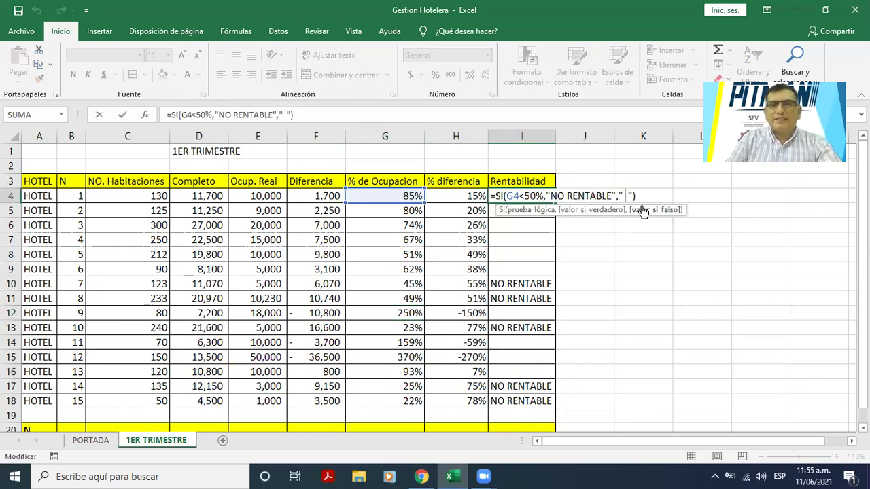
left_click(530, 196)
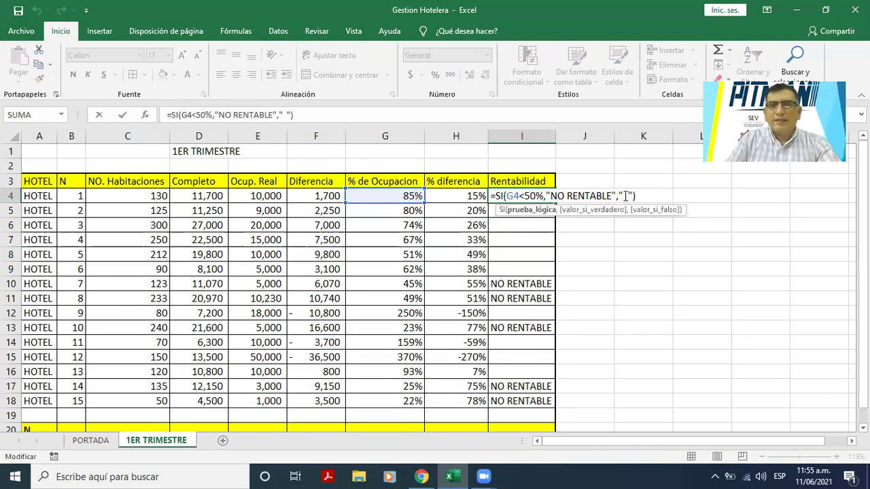
left_click(624, 195)
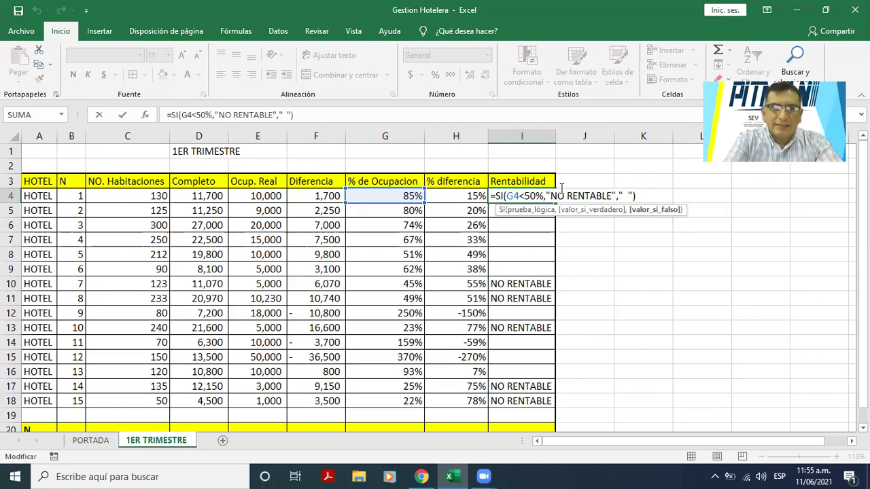
type("RENTAB")
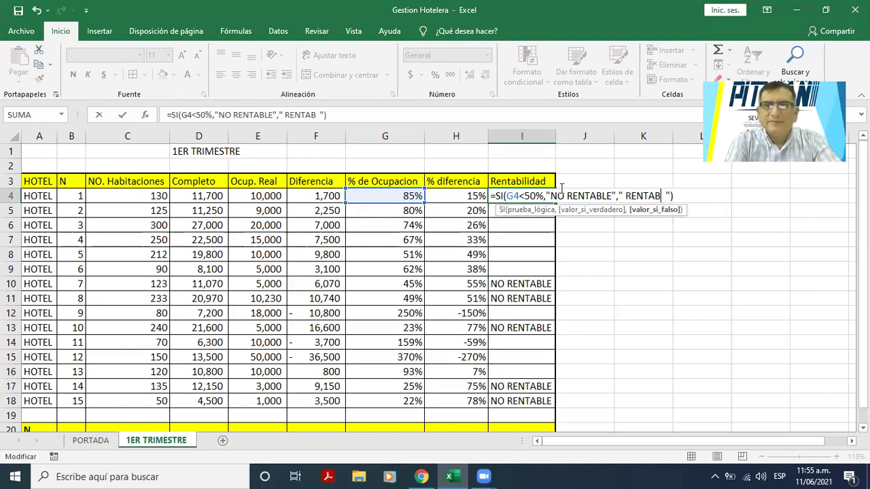
type("LE")
key("Return")
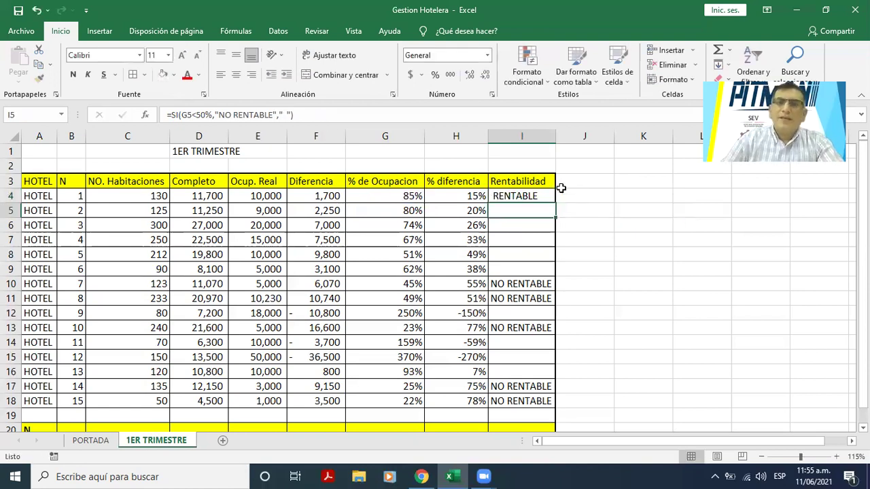
Fill the updated Rentabilidad formula from I4 down through I18 and check the copy in I11
left_click(548, 199)
left_click_drag(555, 203, 549, 371)
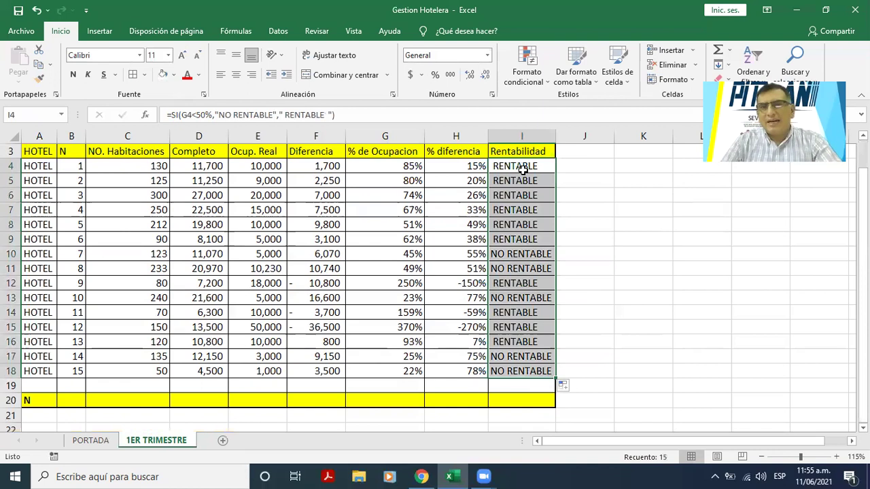
left_click(506, 273)
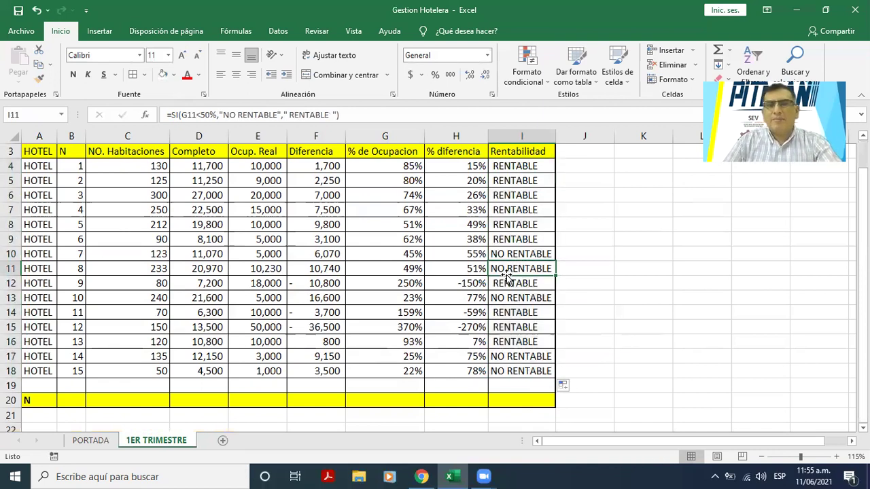
Insert a diamond shape about 3.54 by 3.75 cm beside the table, around columns K to M and rows 10 to 16
left_click(99, 31)
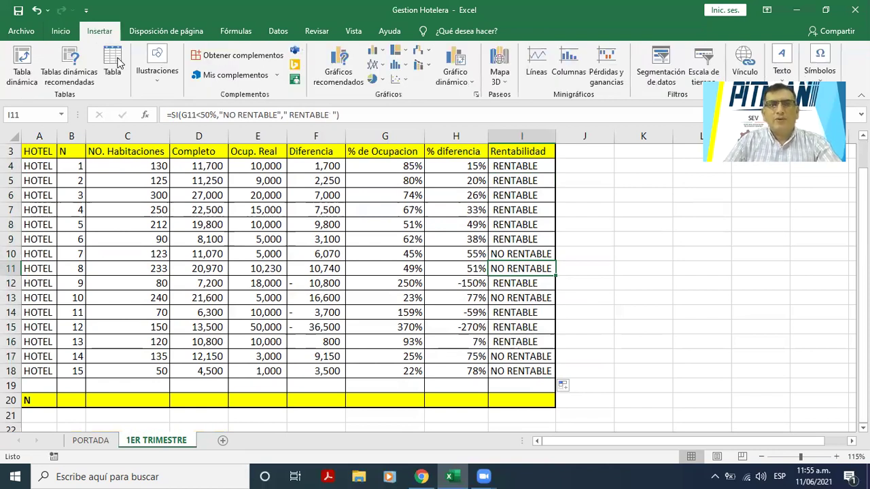
left_click(156, 68)
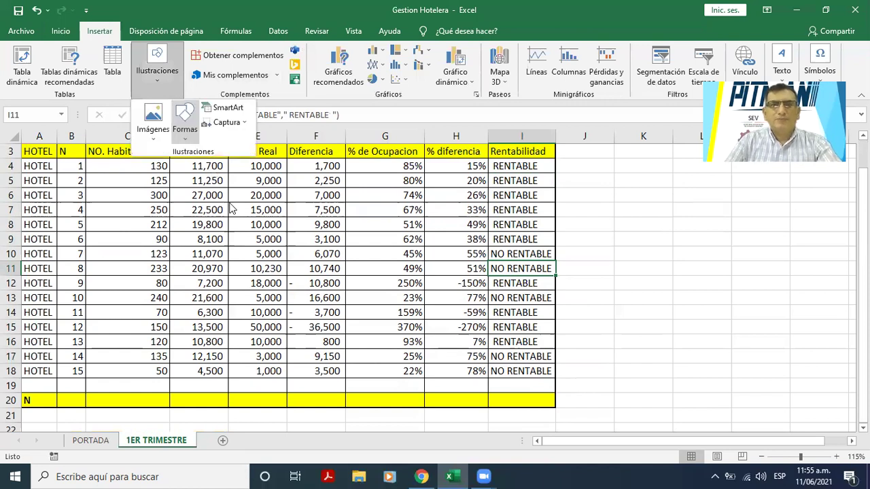
left_click(184, 126)
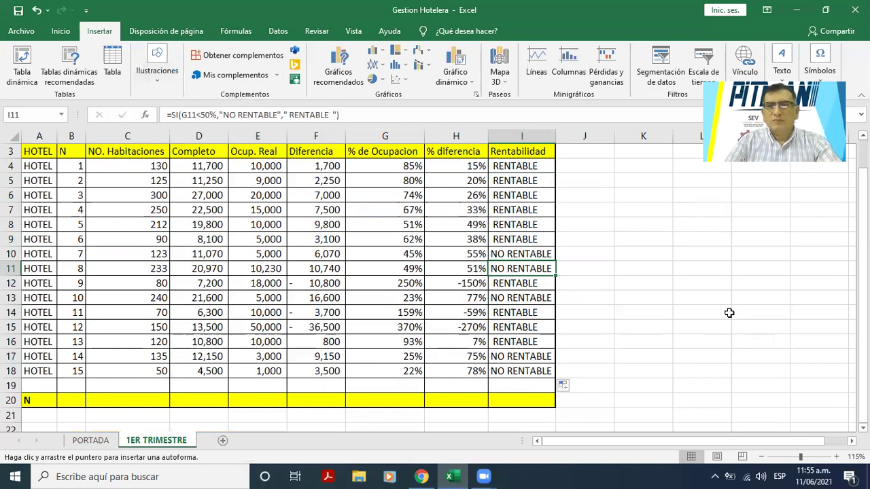
left_click_drag(762, 341, 659, 243)
left_click_drag(667, 304, 621, 308)
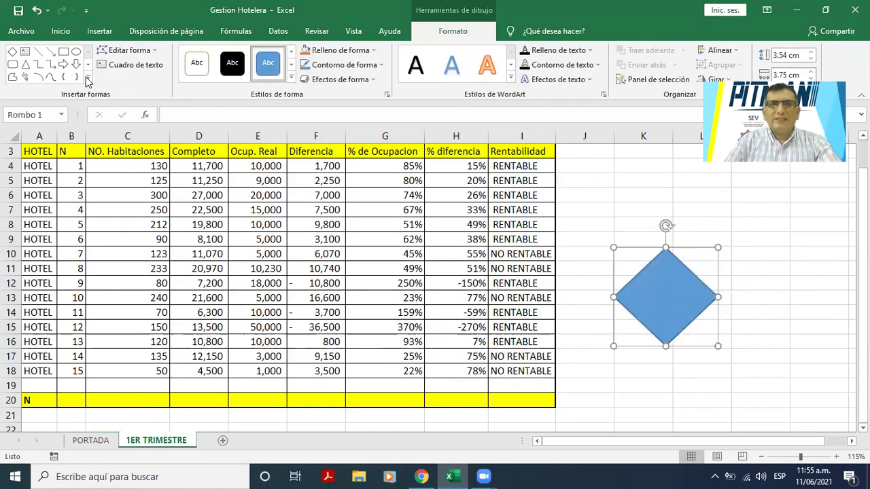
left_click_drag(629, 285, 660, 278)
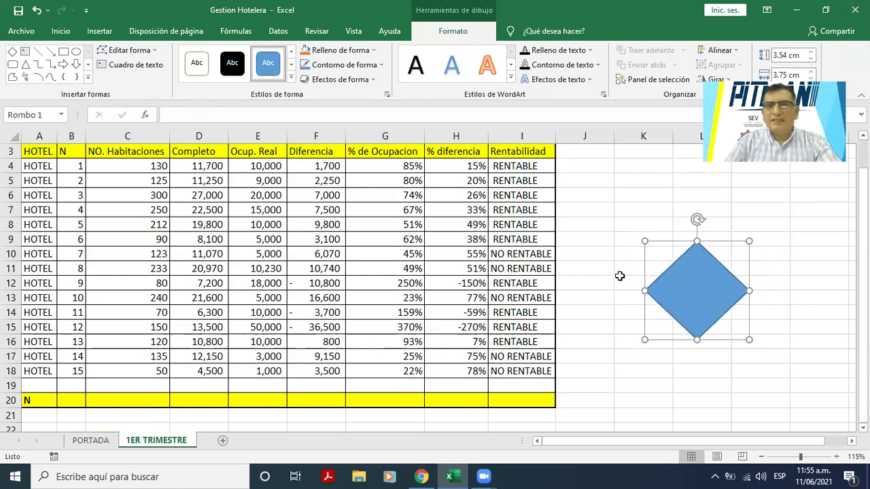
key("Escape")
left_click(585, 280)
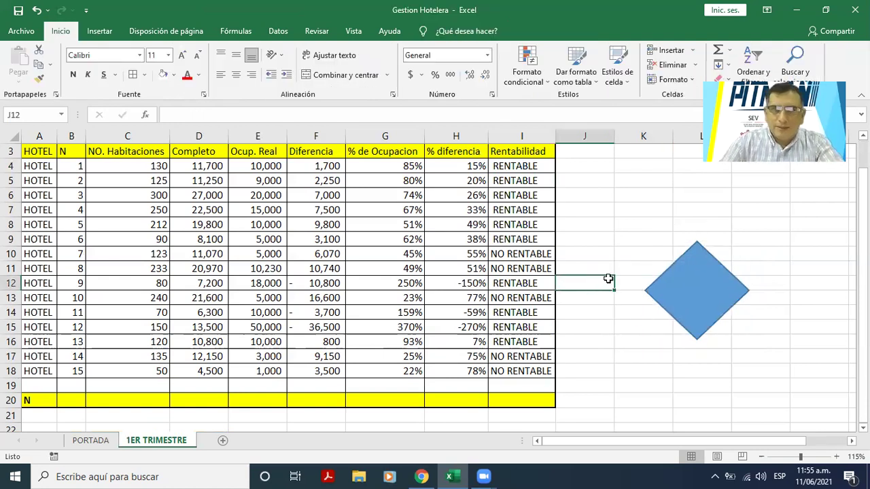
Label the diamond's two sides with NO in K12 and SI in M12, aligning SI to the right
key("Right")
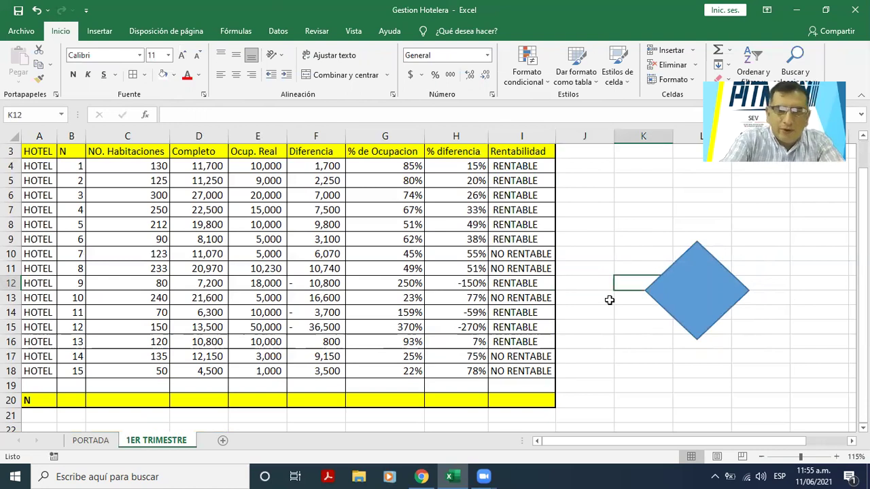
type("NO")
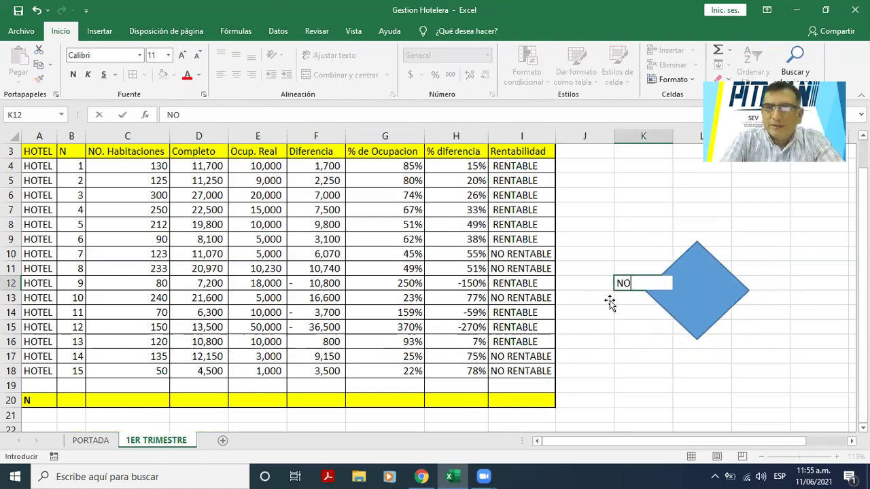
key("Right")
key("Right")
key("Right")
key("Right")
key("Left")
key("Left")
type("S")
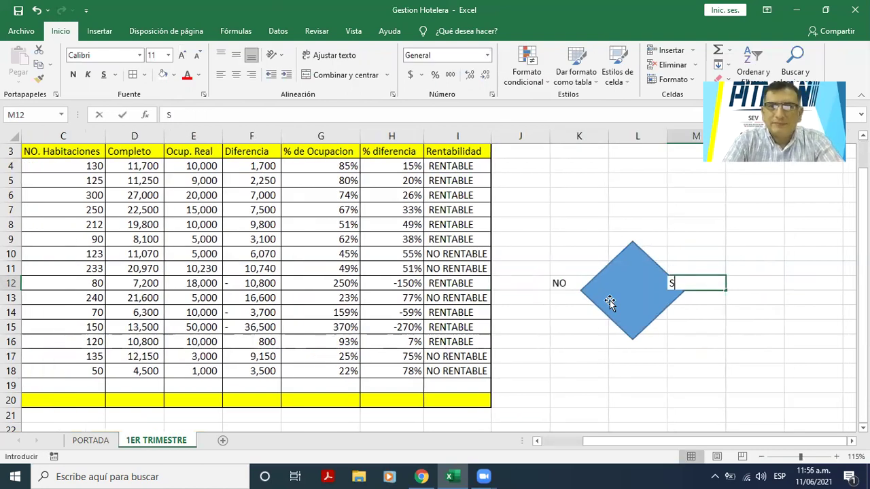
type("I")
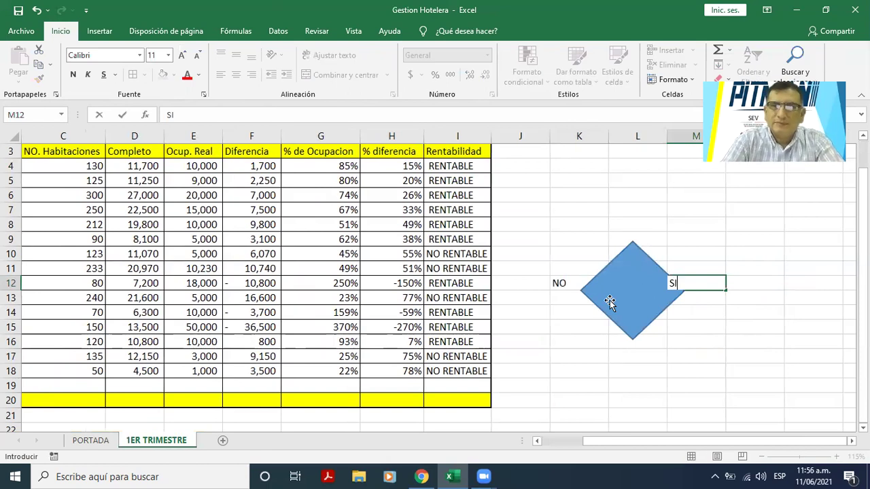
key("ctrl+Return")
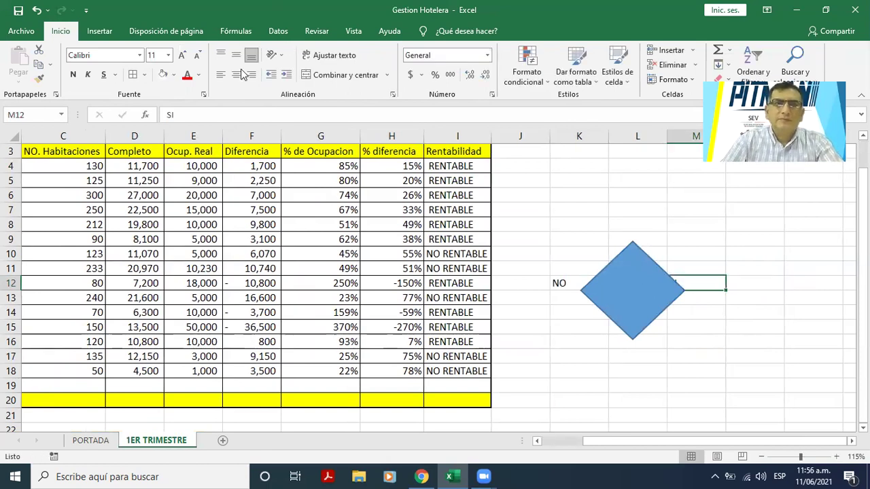
left_click(250, 75)
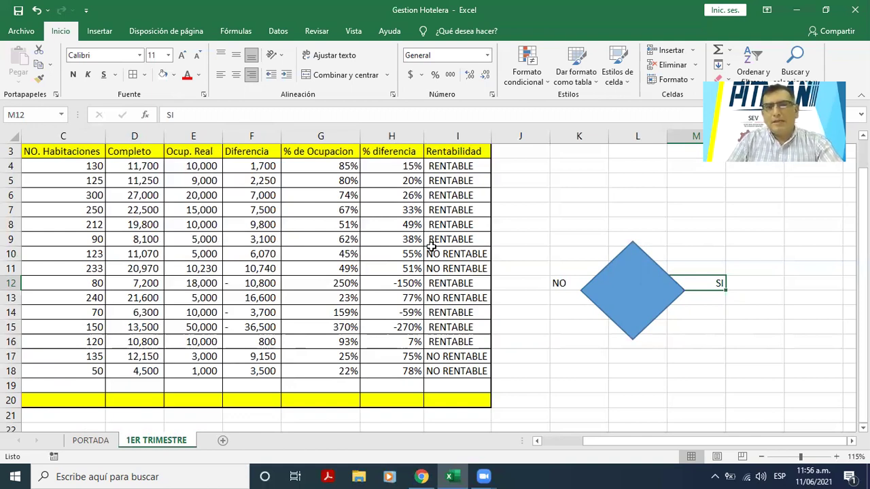
left_click_drag(432, 239, 428, 179)
left_click_drag(346, 166, 359, 298)
left_click(347, 352)
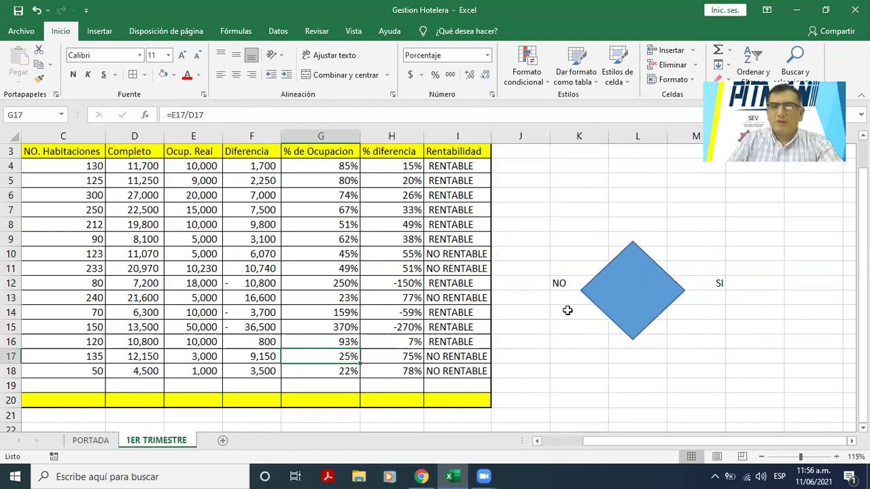
Delete the diamond shape beside the table and clear its NO and SI labels in K12 and M12
left_click(568, 310)
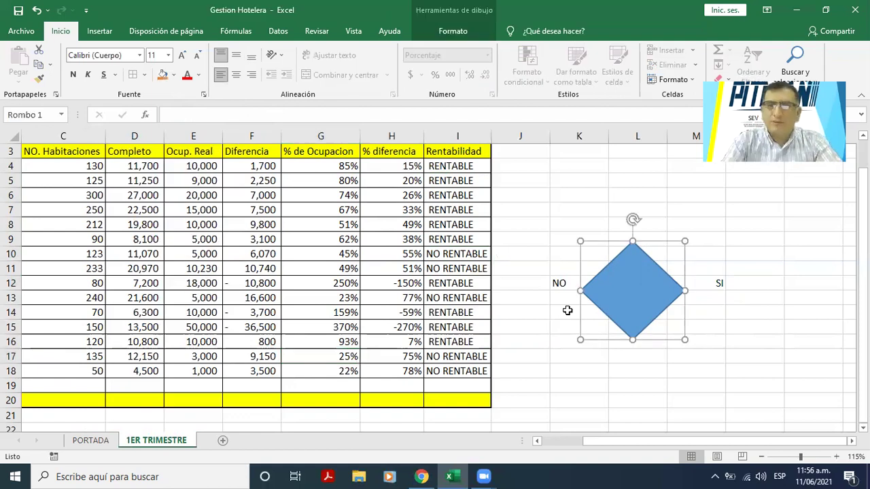
key("Delete")
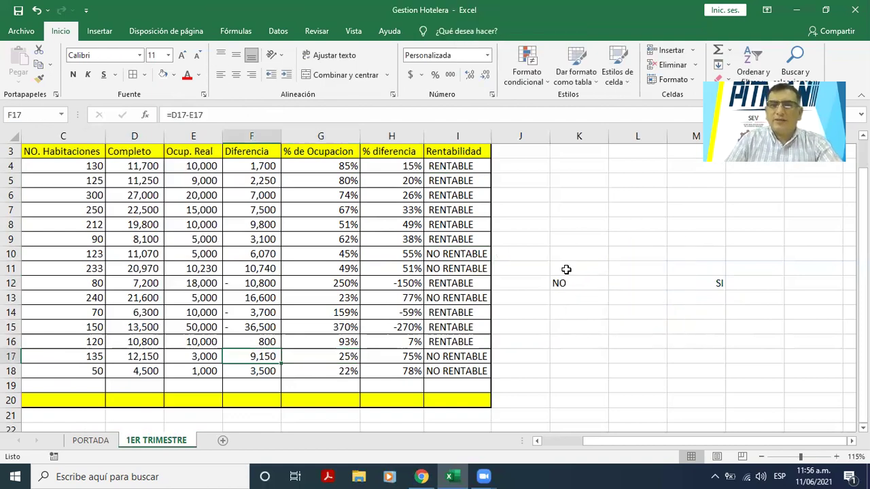
key("ctrl+z")
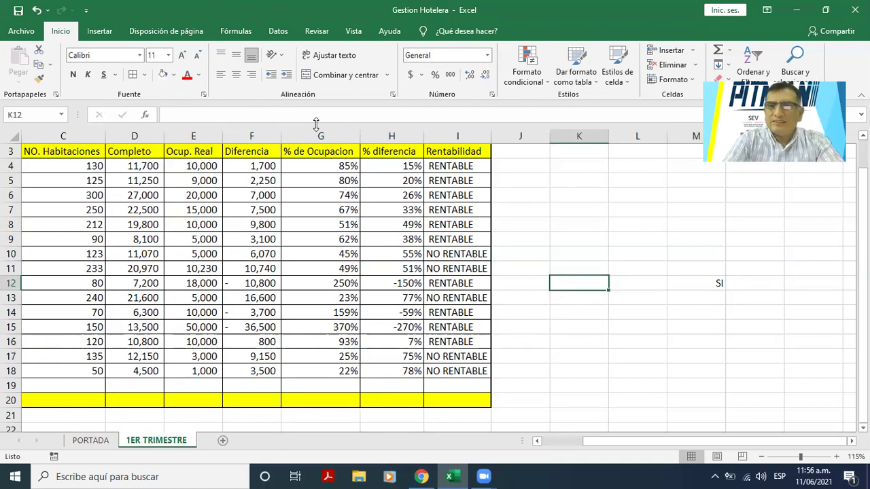
key("Right")
key("Right")
key("Right")
key("ctrl+z")
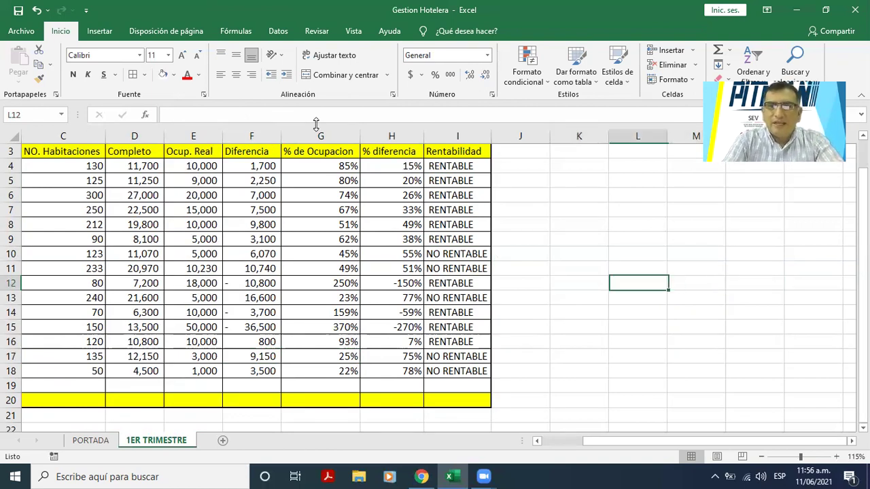
Complete the label in A20, the first cell of the yellow totals row, so that it reads "No."
key("Home")
key("Down")
key("Down")
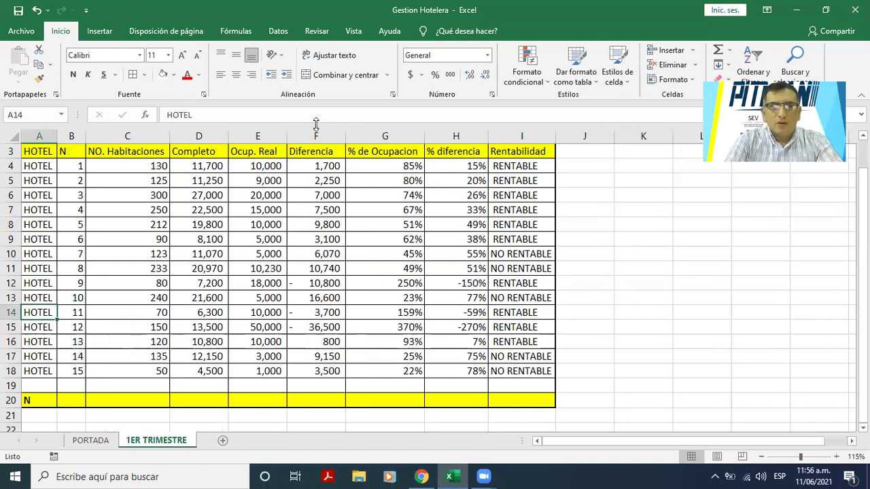
key("ctrl+Down")
key("ctrl+Down")
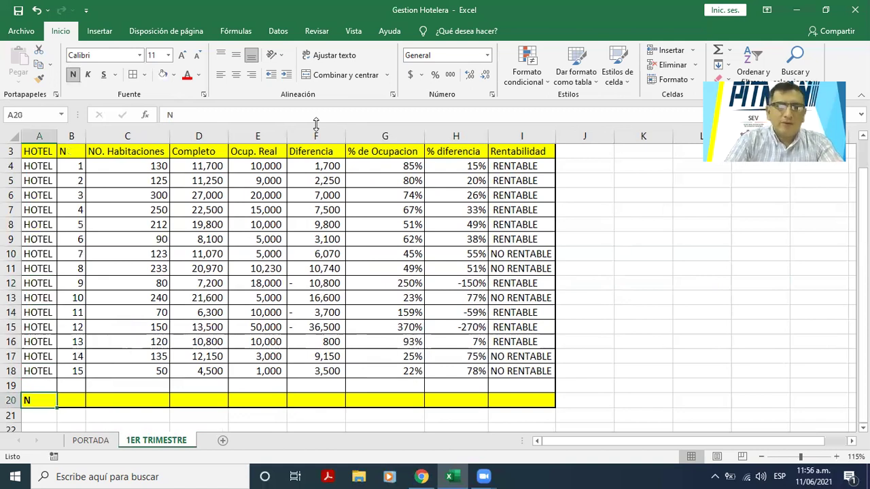
double_click(51, 398)
type("O")
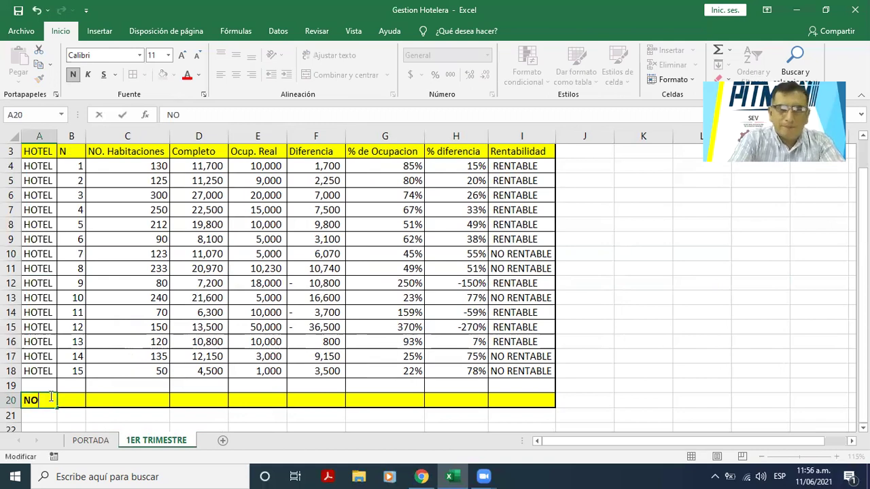
key("BackSpace")
type("o")
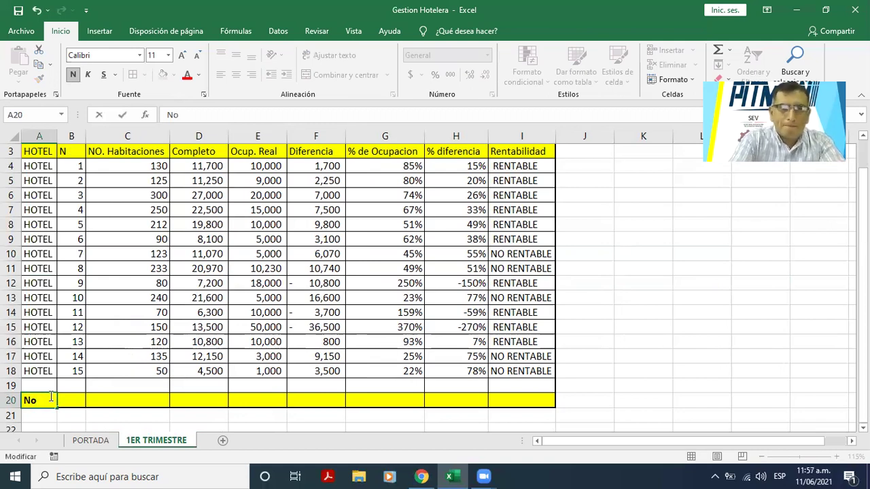
type(".")
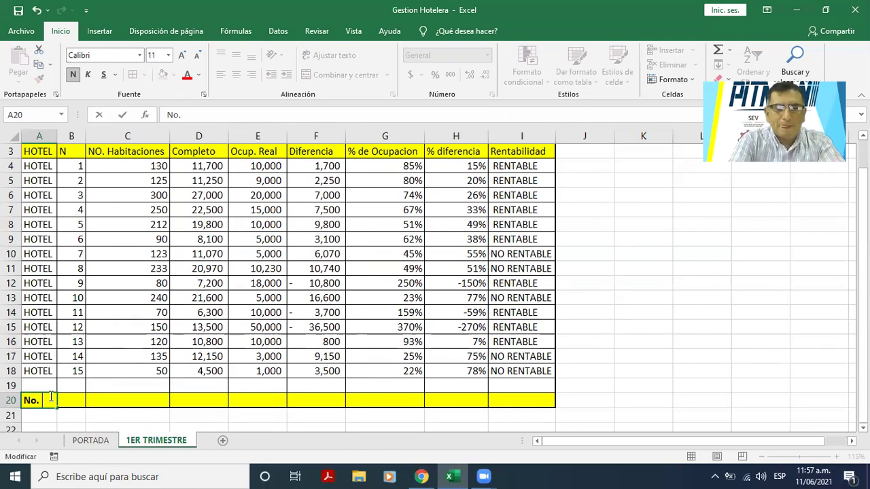
type(" hO")
key("BackSpace")
key("BackSpace")
key("BackSpace")
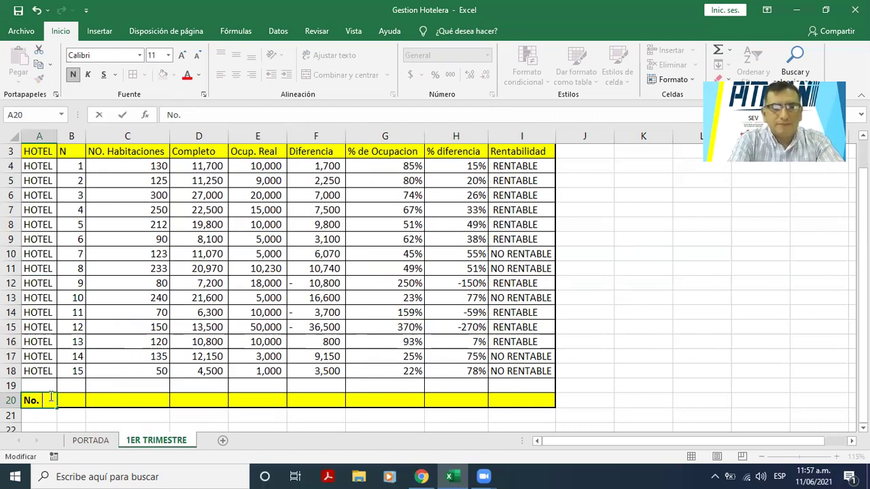
key("Return")
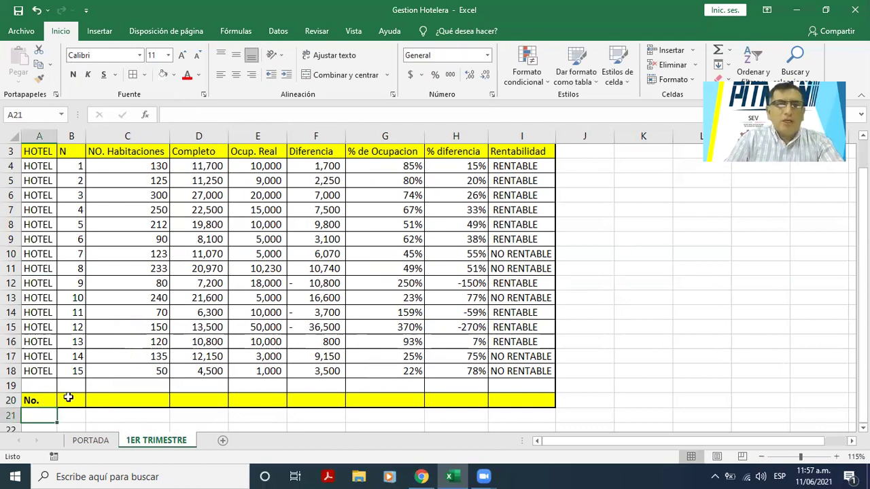
Count the hotels in B20 with the formula =CONTAR(B4:B18)
left_click(69, 398)
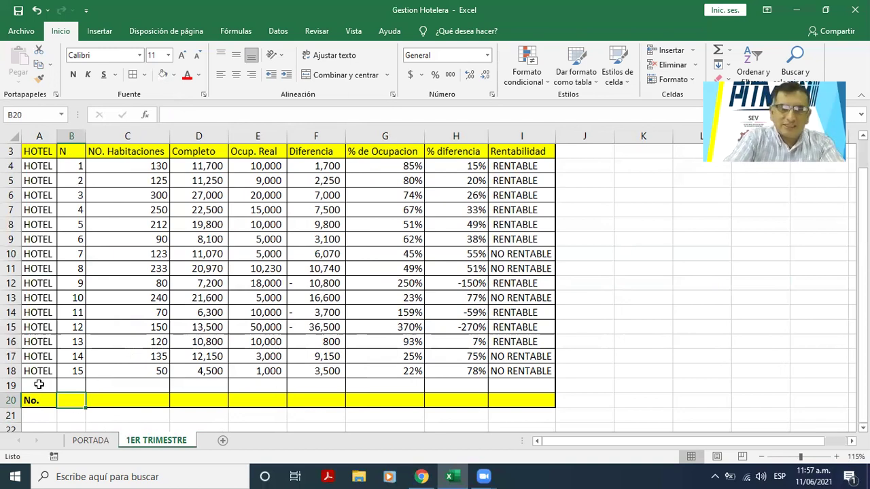
type("=C")
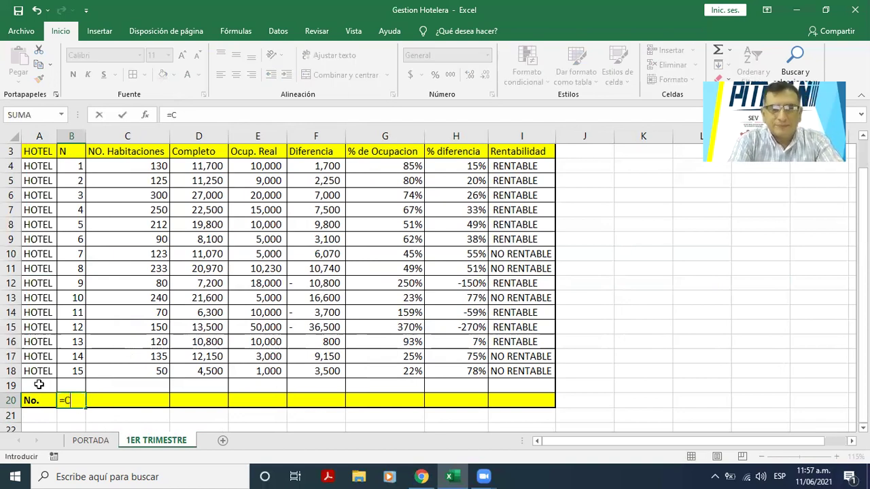
type("ONTA")
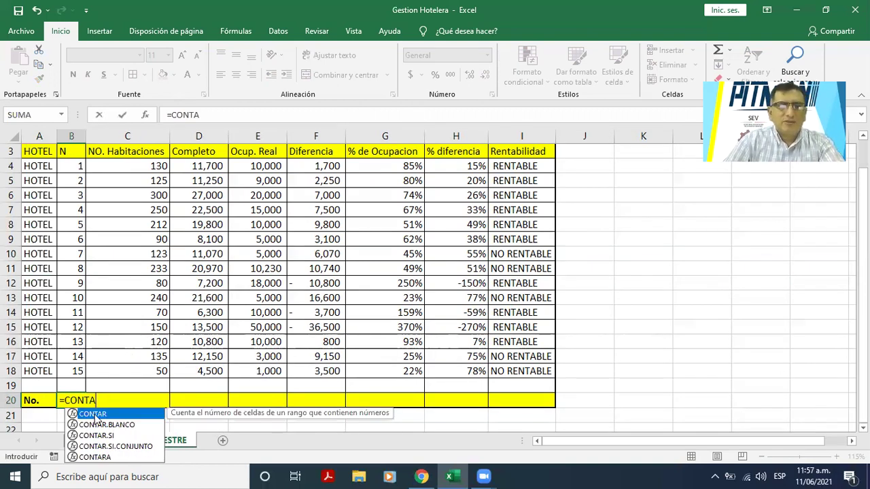
key("Tab")
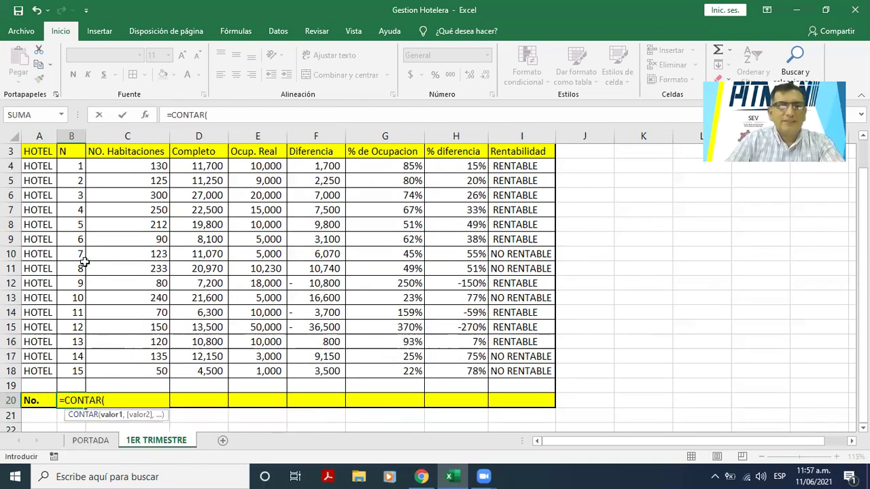
left_click_drag(75, 166, 81, 373)
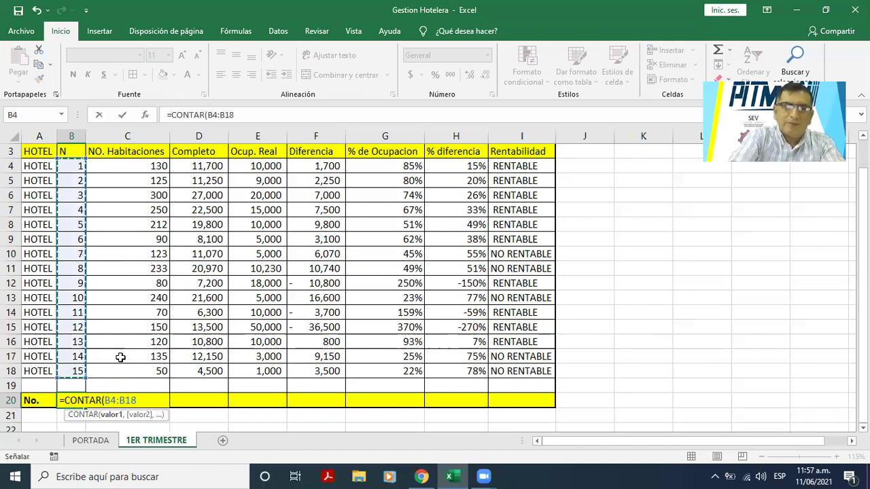
type(")")
key("Return")
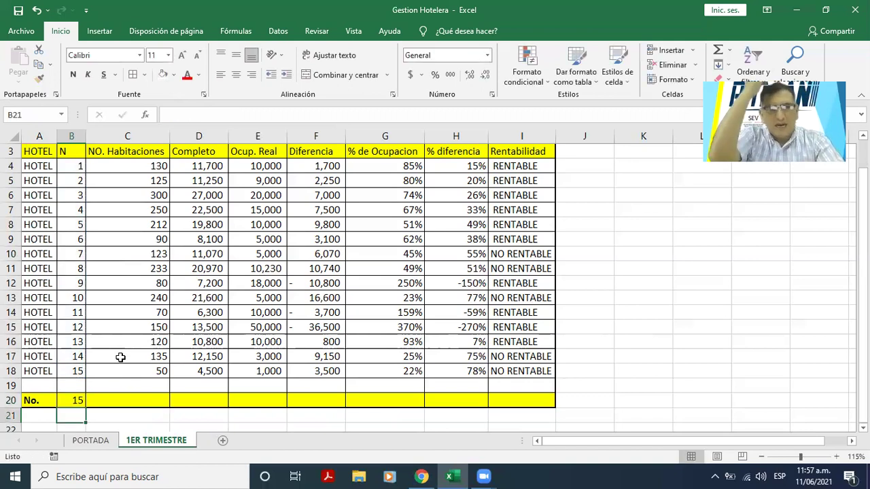
Total the NO. Habitaciones column in C20 with the formula =SUMA(C4:C18)
key("Up")
key("Right")
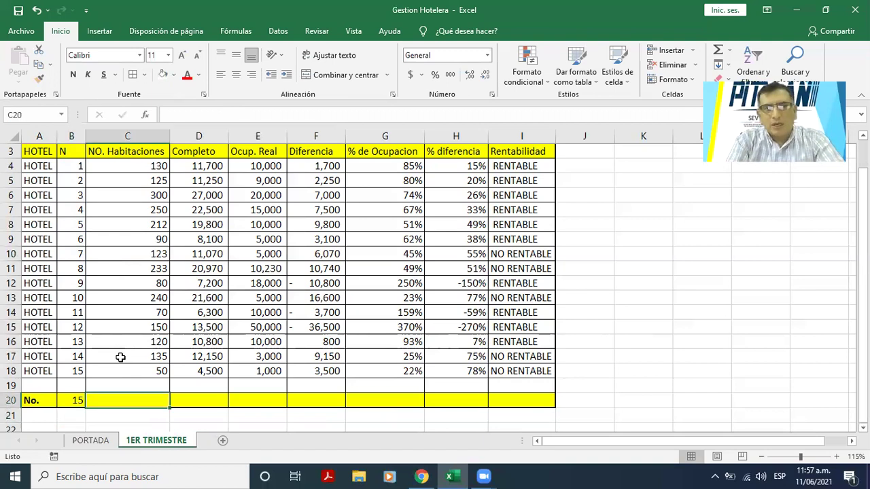
key("Right")
key("Left")
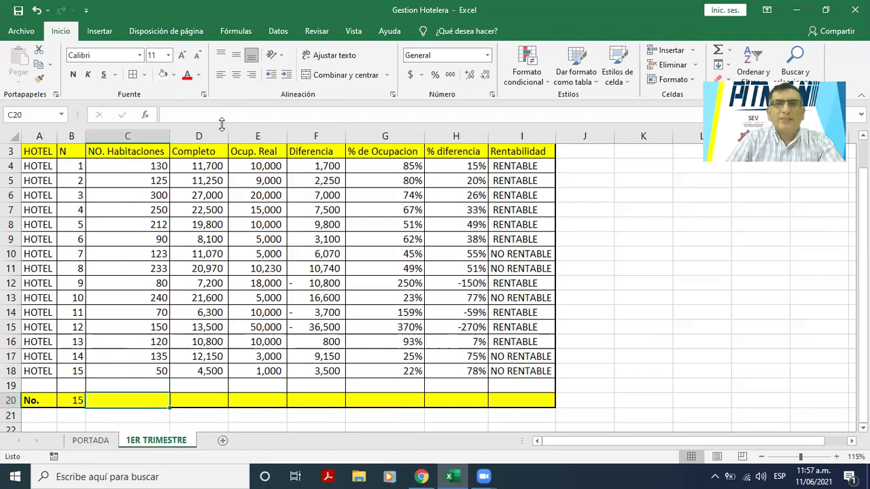
left_click(731, 49)
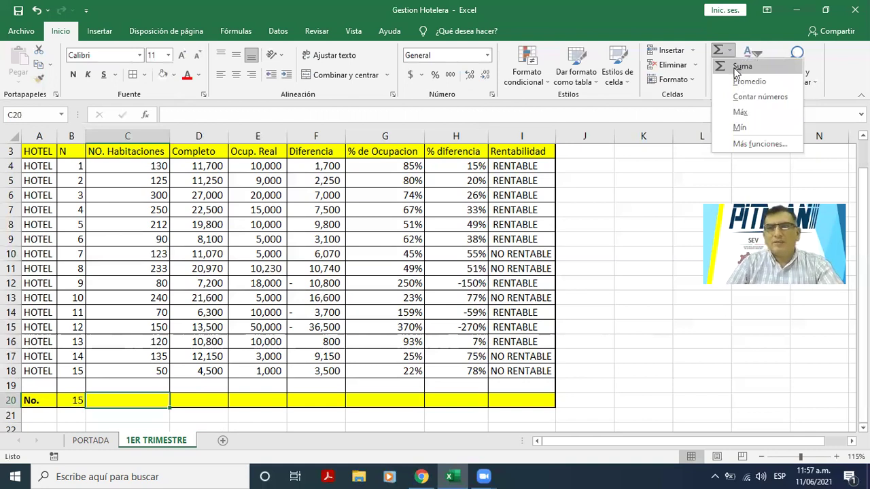
left_click(735, 63)
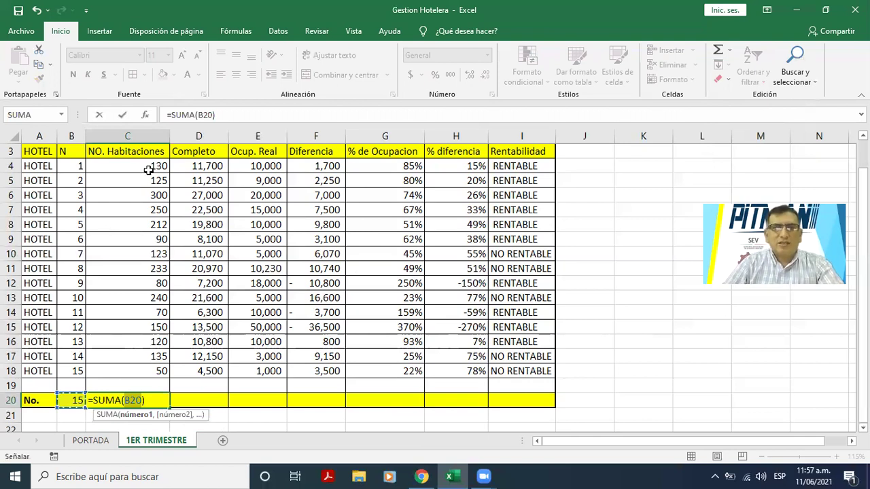
left_click_drag(148, 166, 156, 366)
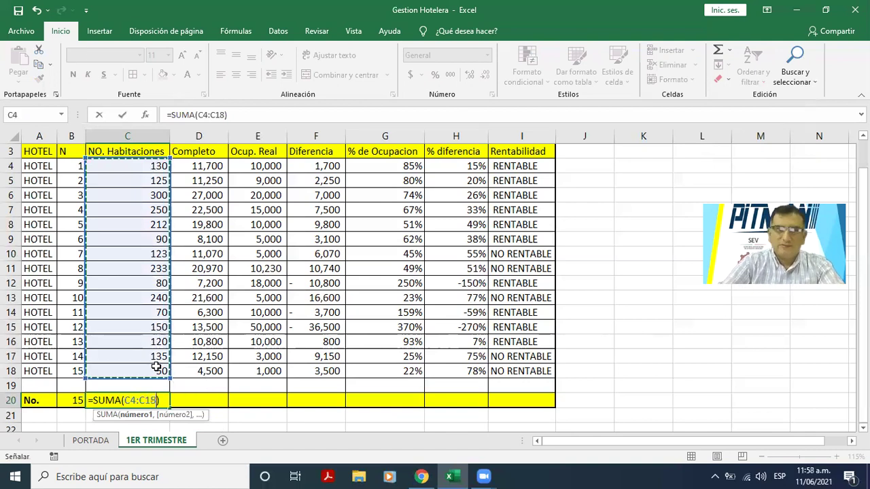
key("Return")
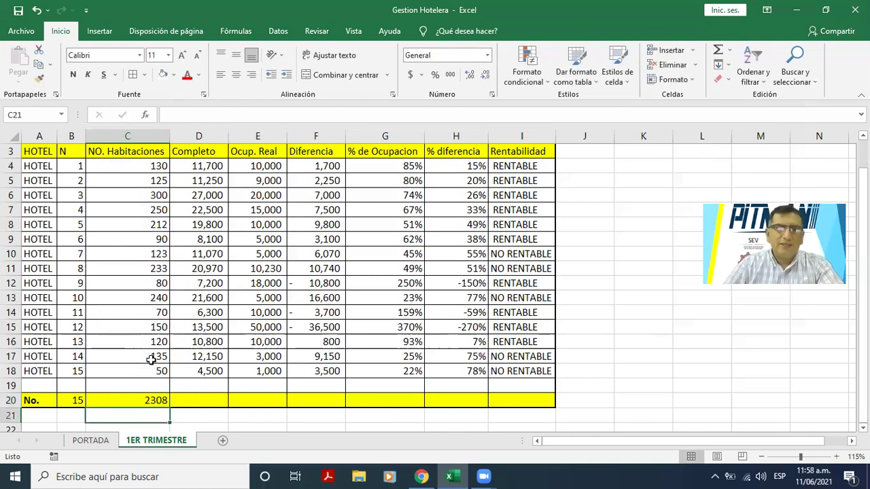
Try to fill the SUMA formula from C20 across into D20, and undo the fill
left_click(147, 401)
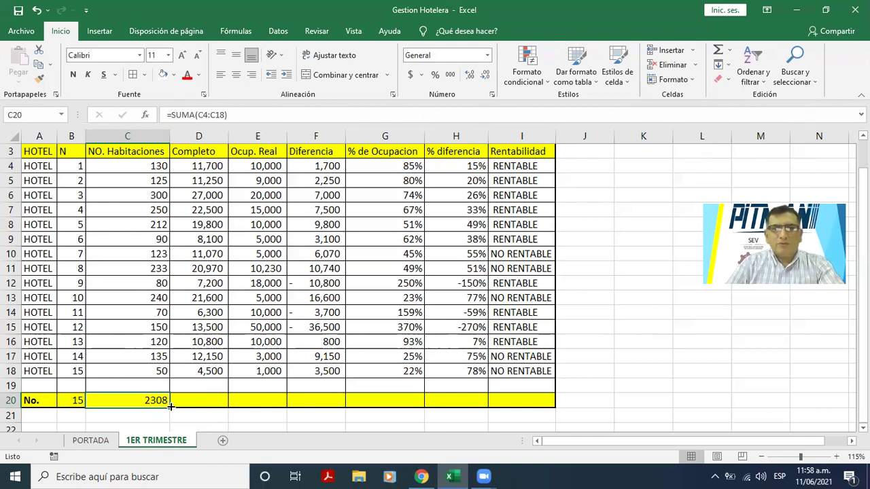
left_click_drag(169, 408, 231, 406)
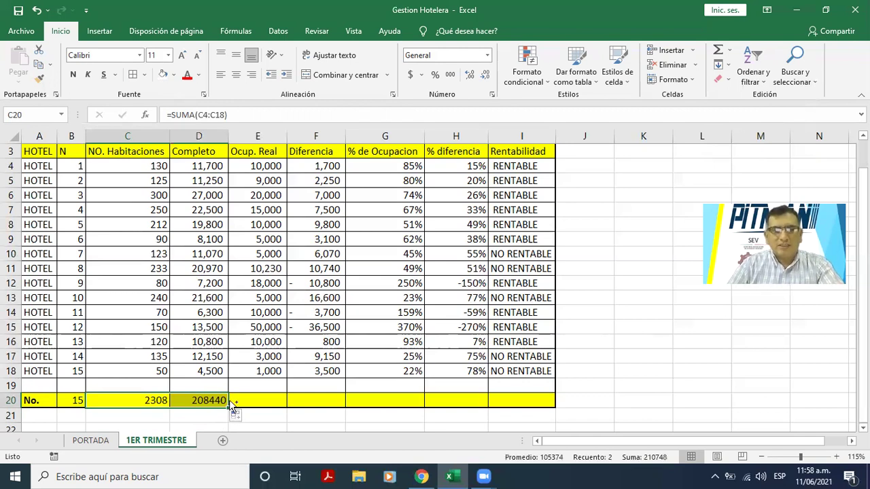
key("ctrl+z")
AutoSum the Completo, Ocup. Real and Diferencia columns over D4:F20 to put their totals in row 20, and check the formula in F20
left_click_drag(206, 165, 288, 240)
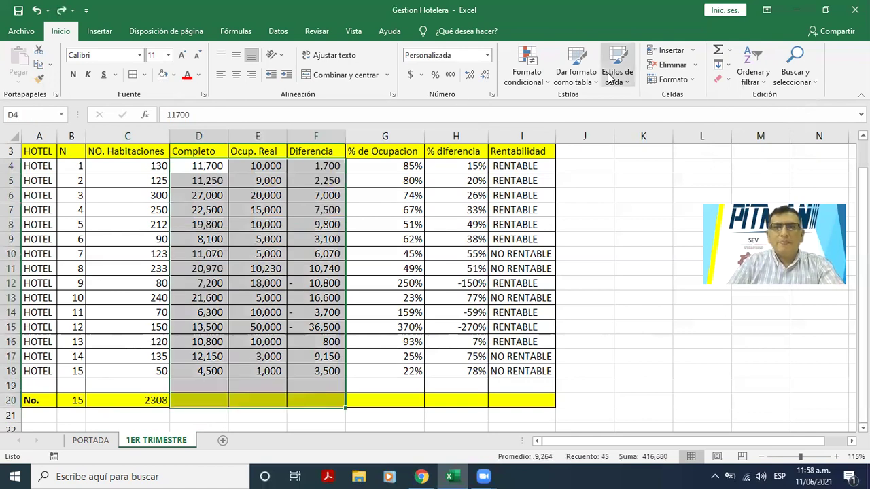
left_click(719, 49)
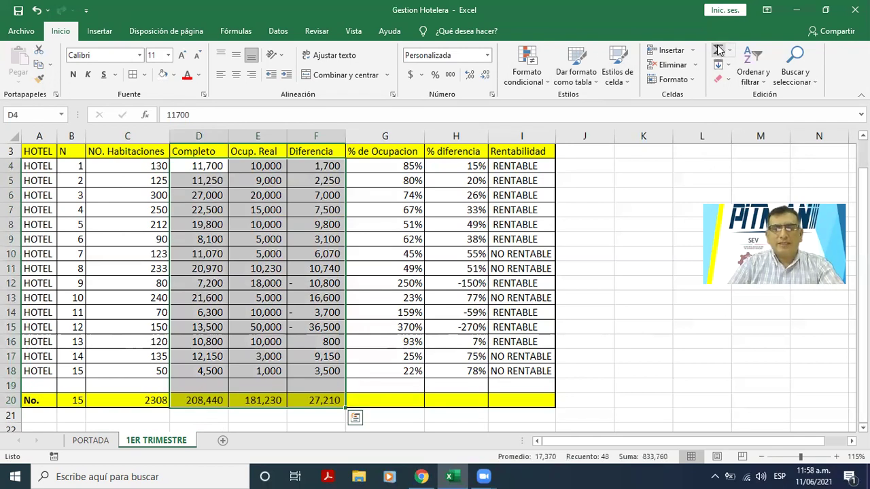
left_click(315, 402)
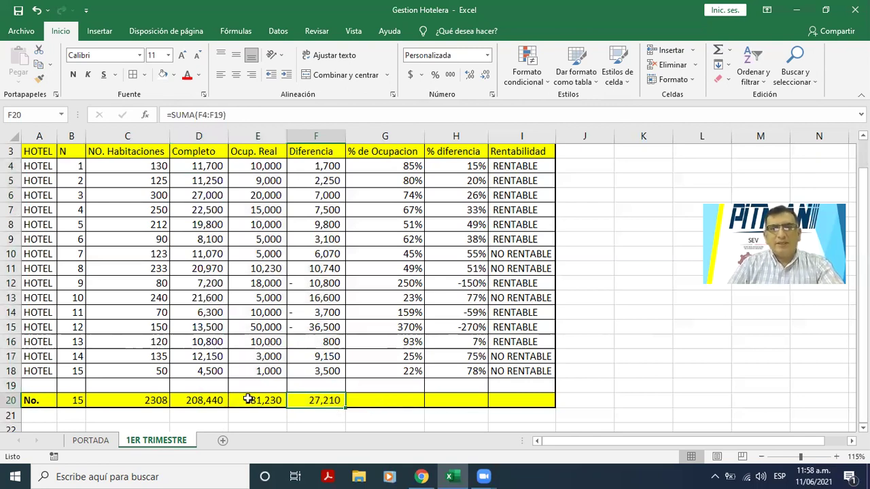
Calculate the overall % de Ocupacion in G20 with the formula =F20/E20
left_click(408, 401)
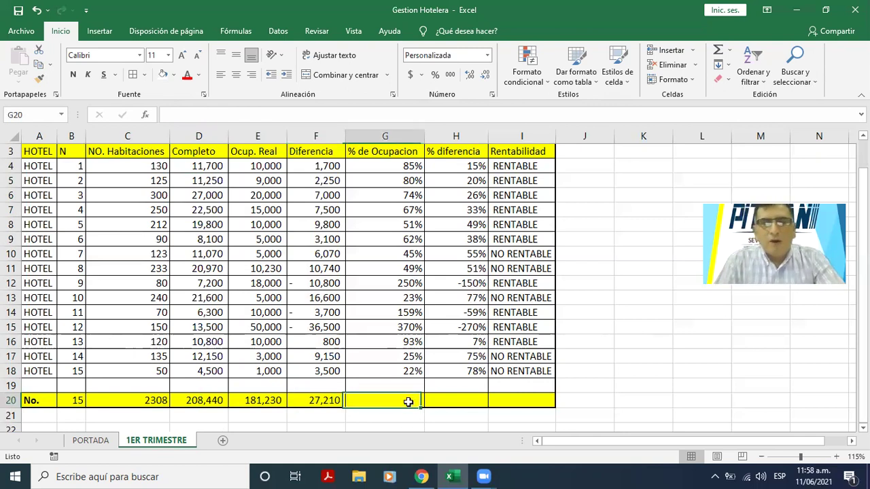
left_click(407, 363)
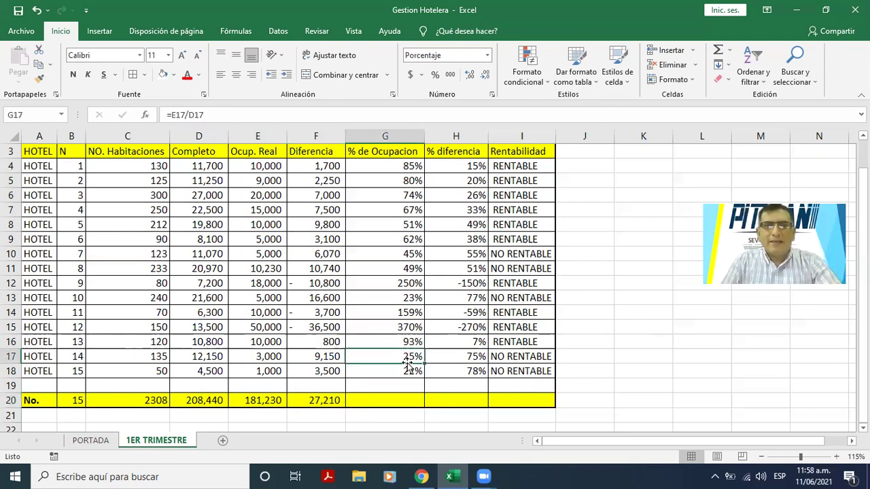
left_click(386, 397)
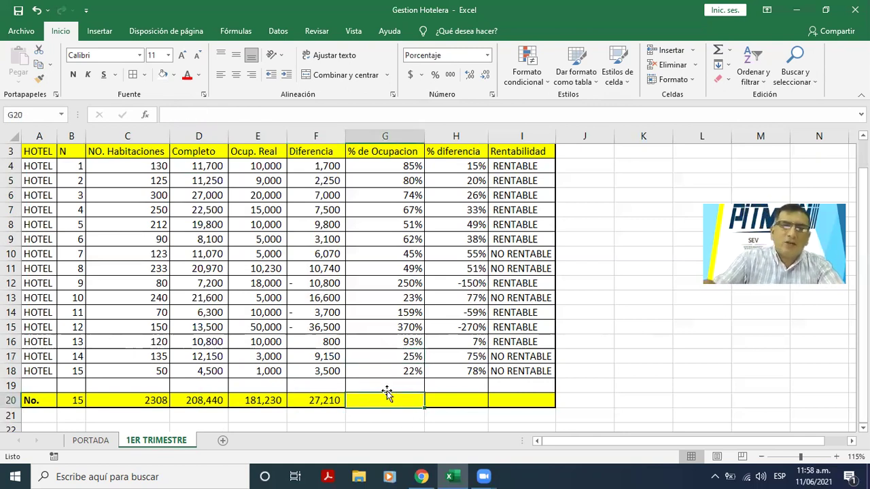
type("=")
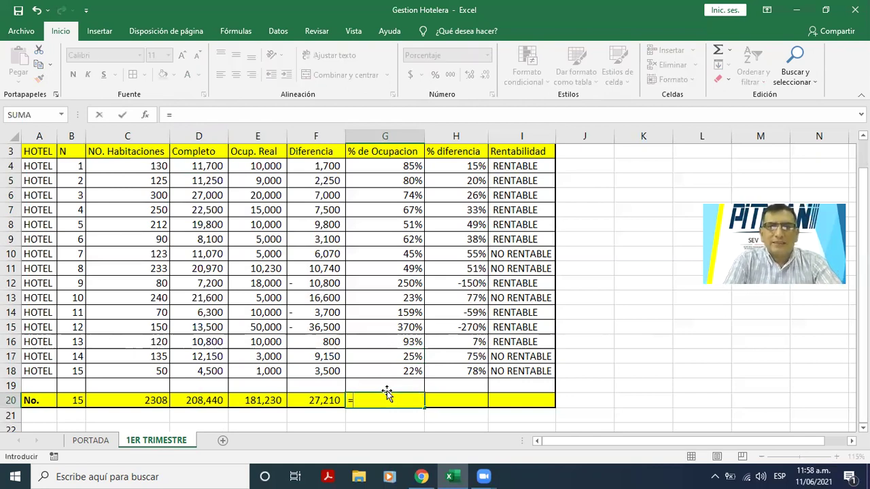
key("Left")
key("Left")
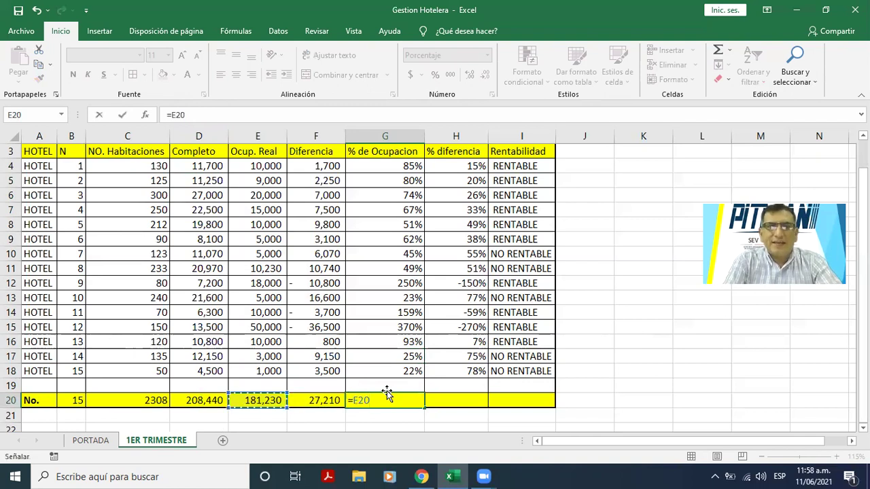
key("Right")
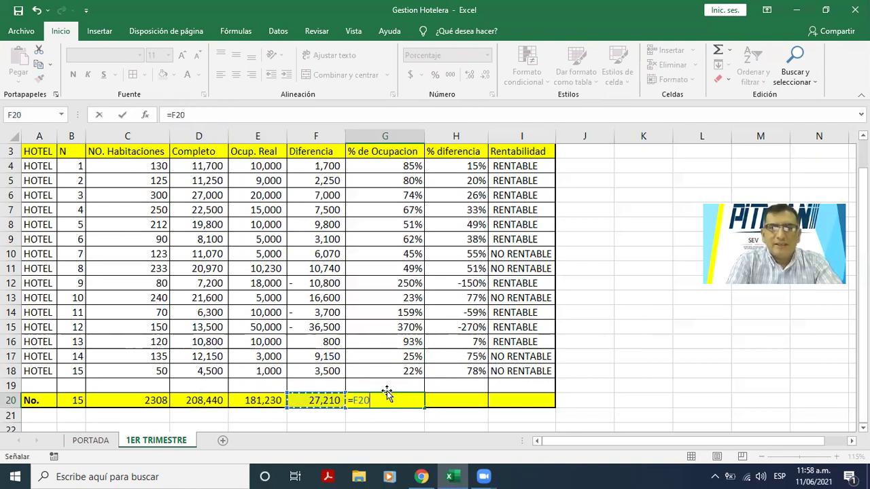
type("/")
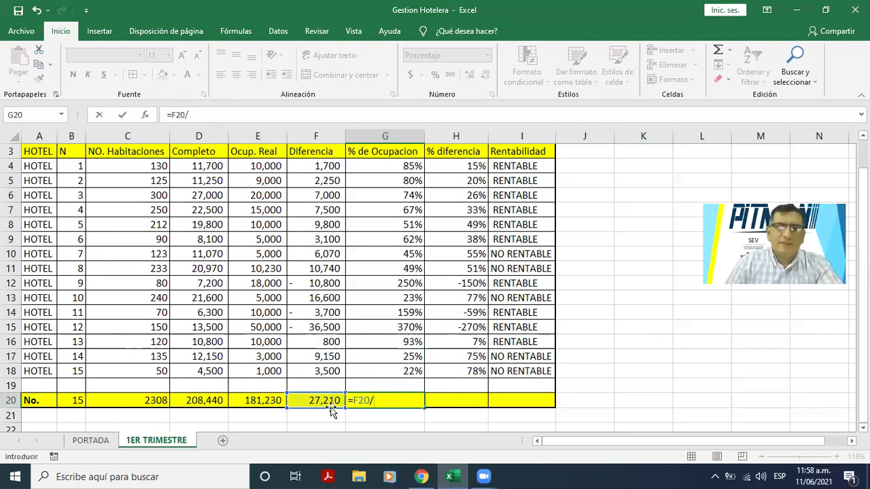
left_click(264, 399)
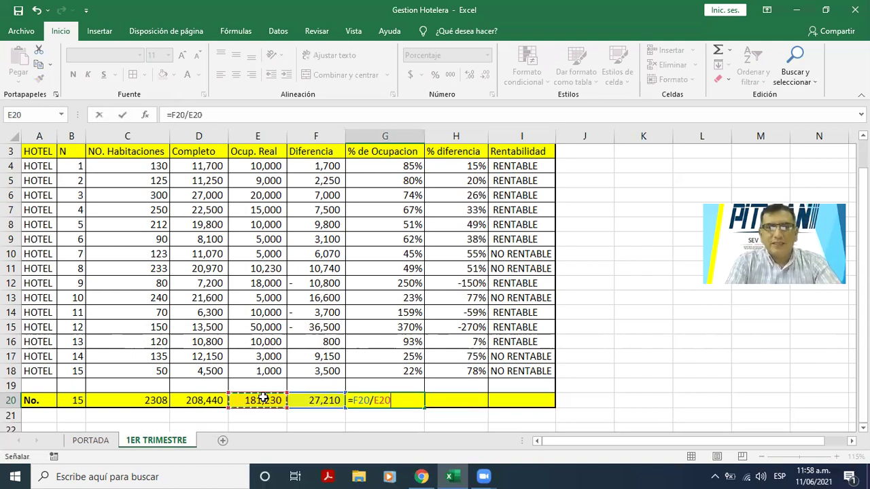
key("Return")
key("Up")
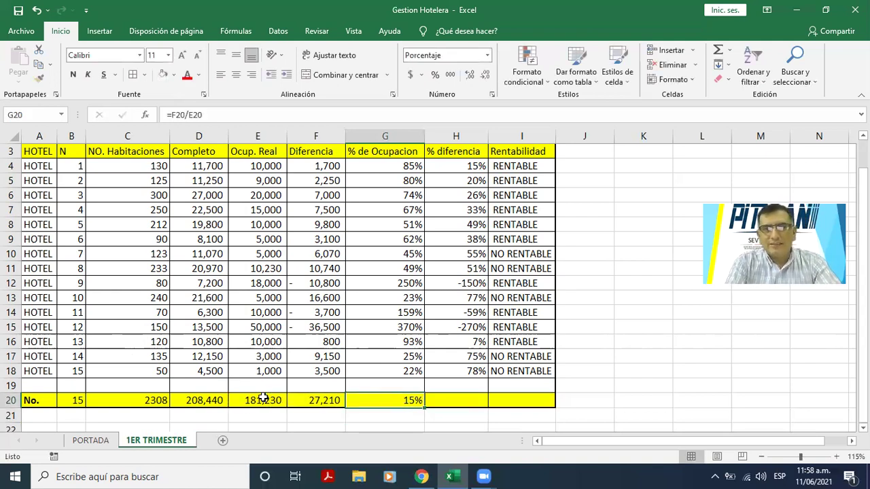
key("Right")
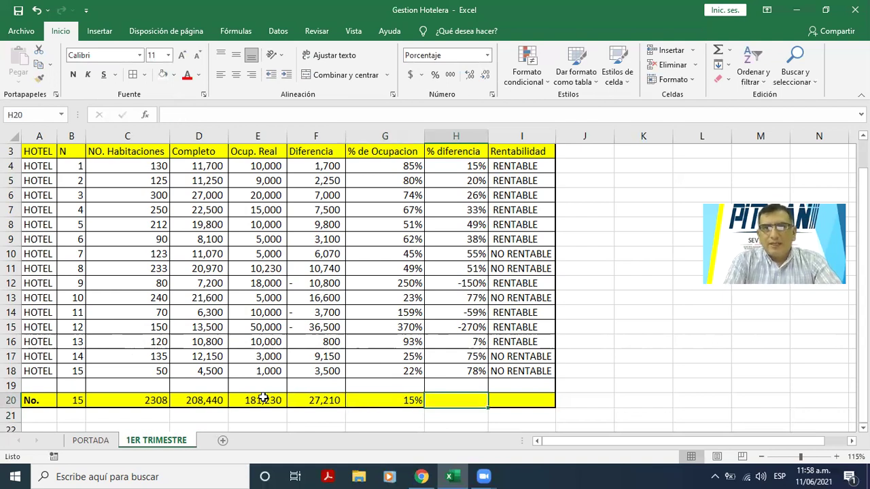
Replace the formula in G20 with =E20/D20, dividing the real occupancy total by the full occupancy total
key("Left")
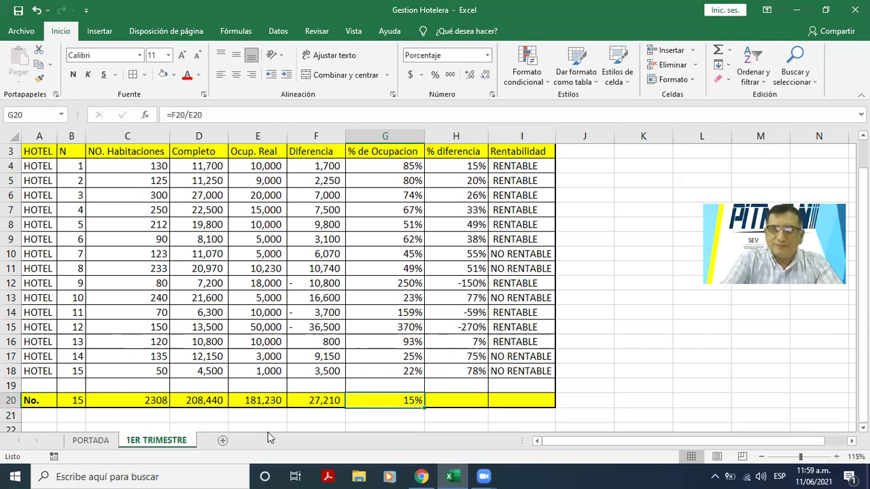
type("=")
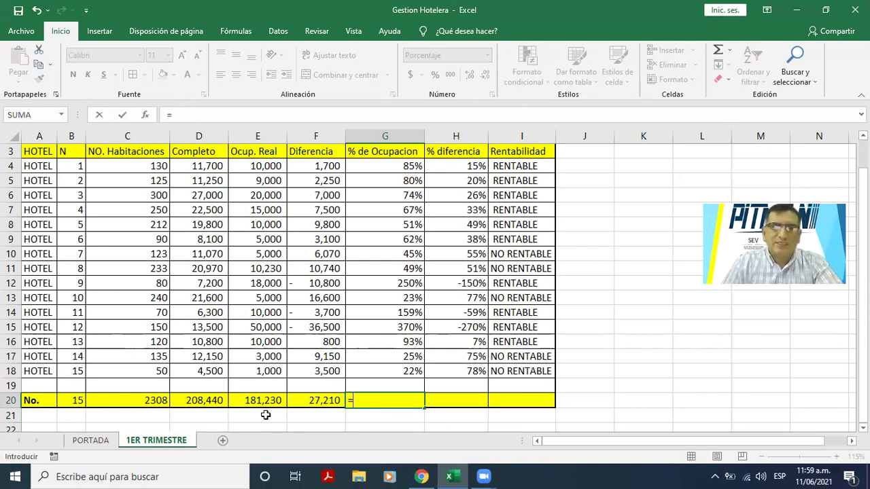
left_click(264, 401)
type("/")
left_click(208, 401)
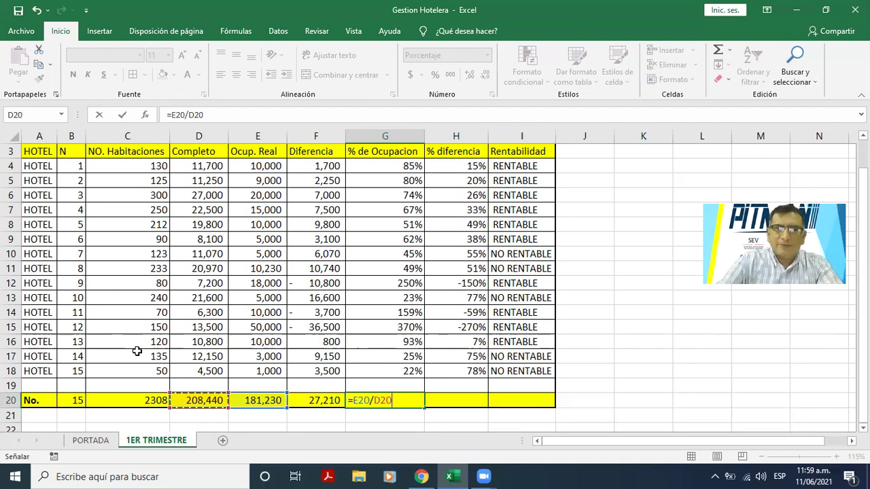
key("ctrl+Return")
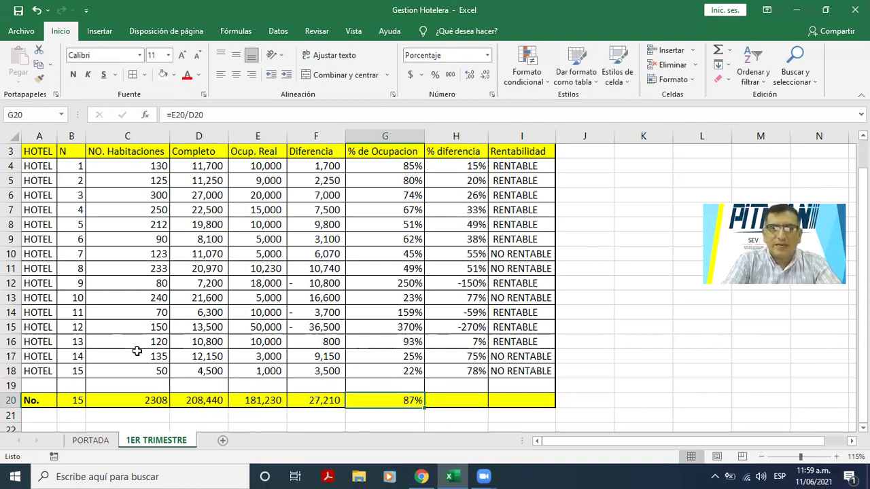
Calculate the overall % diferencia in H20 with the formula =F20/D20
key("Right")
type("=")
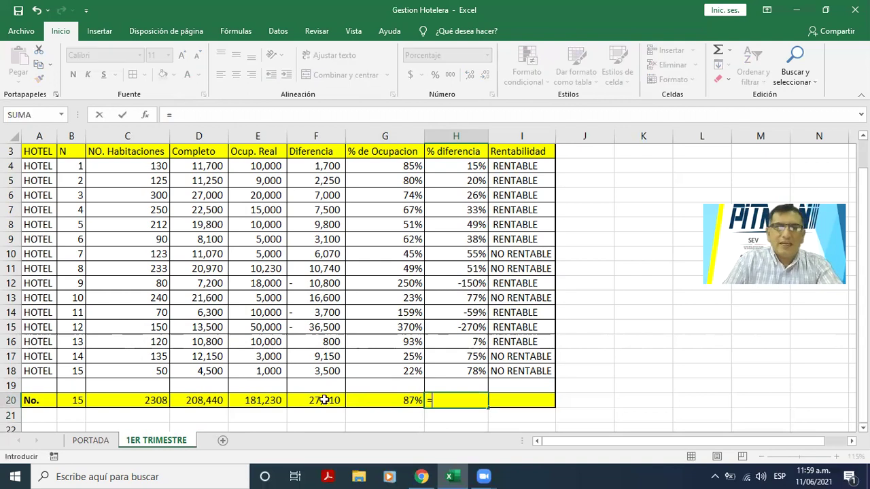
left_click(324, 400)
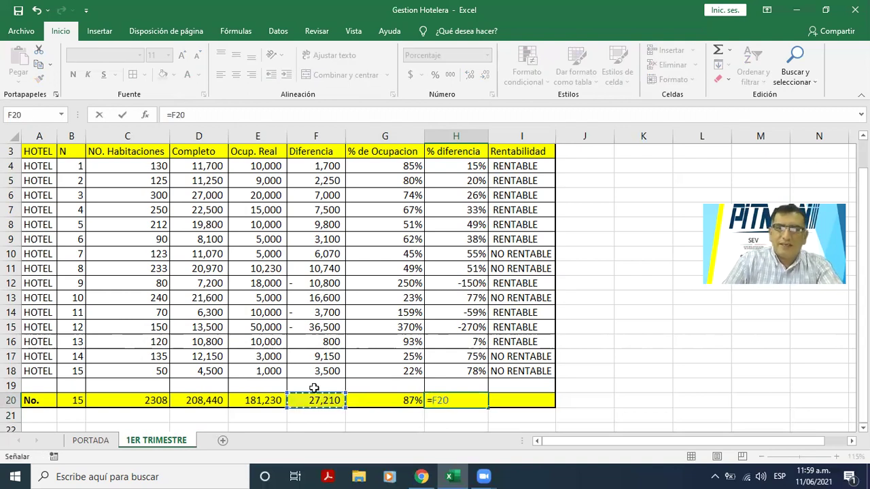
type("/")
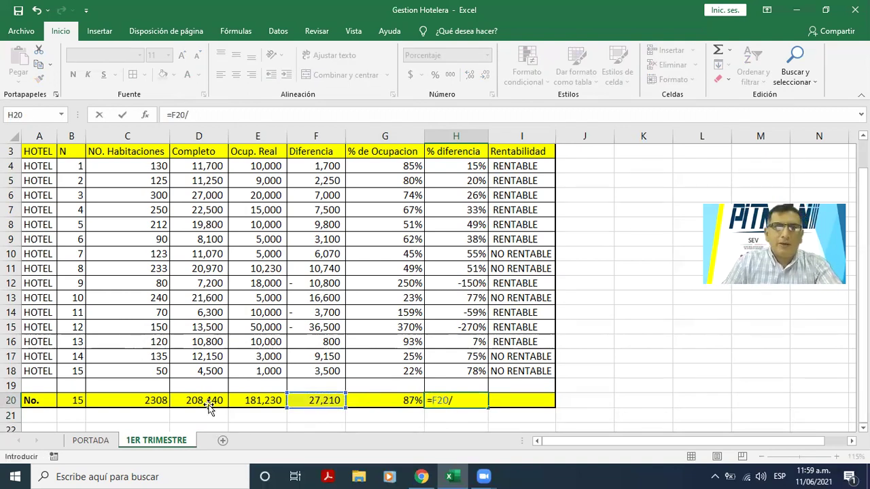
left_click(189, 401)
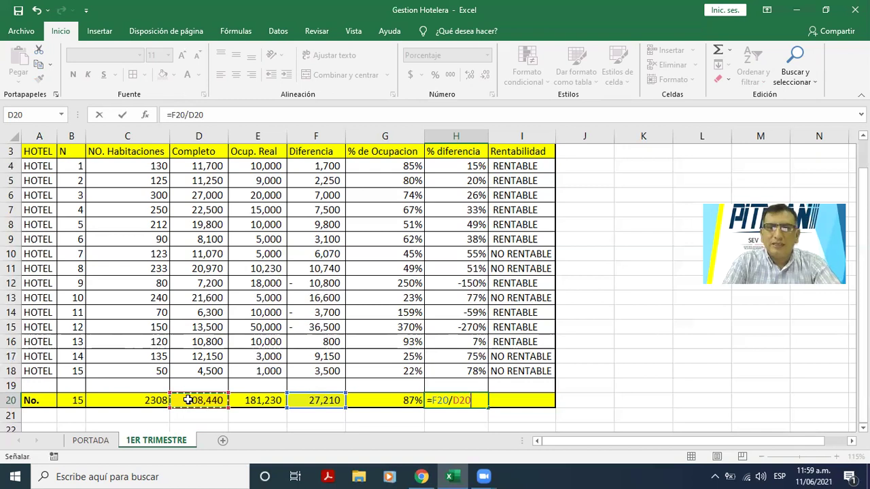
key("Return")
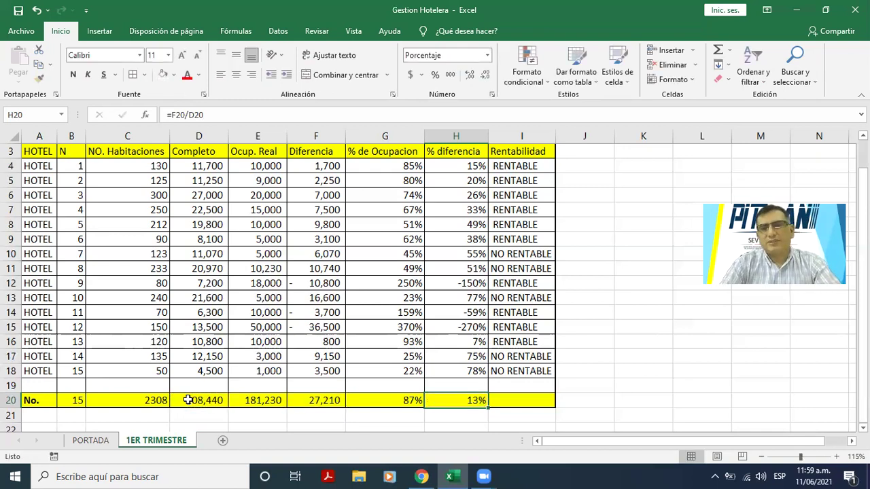
key("Right")
key("Left")
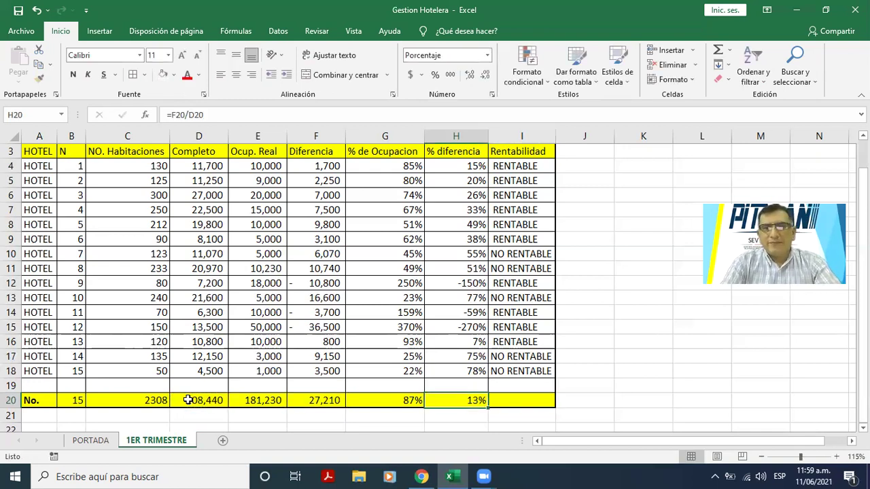
key("Left")
key("Right")
Begin an SI formula in the Rentabilidad cell I20 with the logical test G20<50%
key("Right")
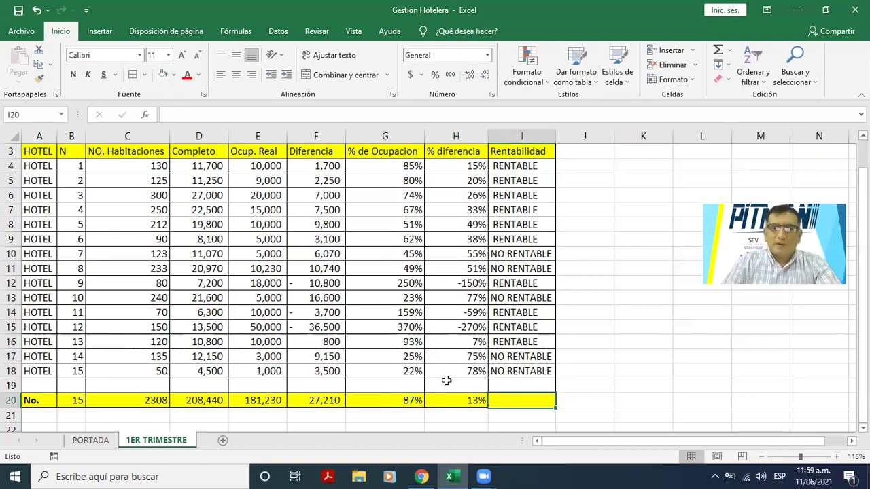
type("=")
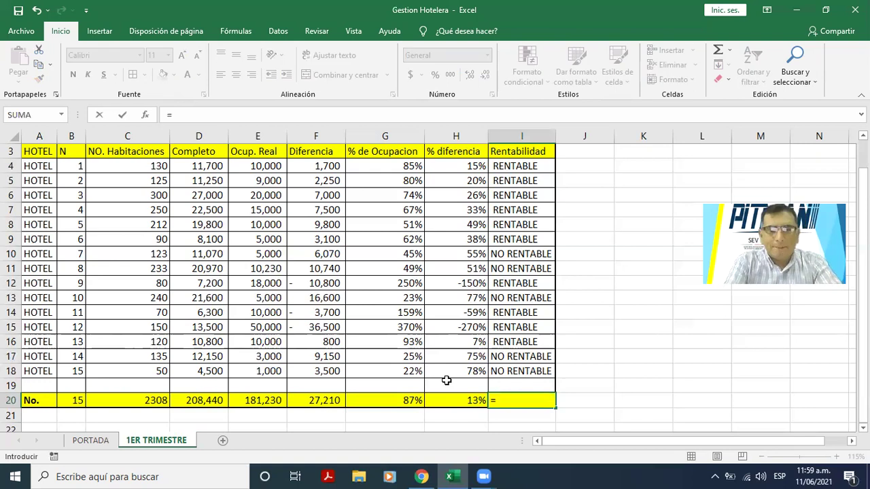
type("SI")
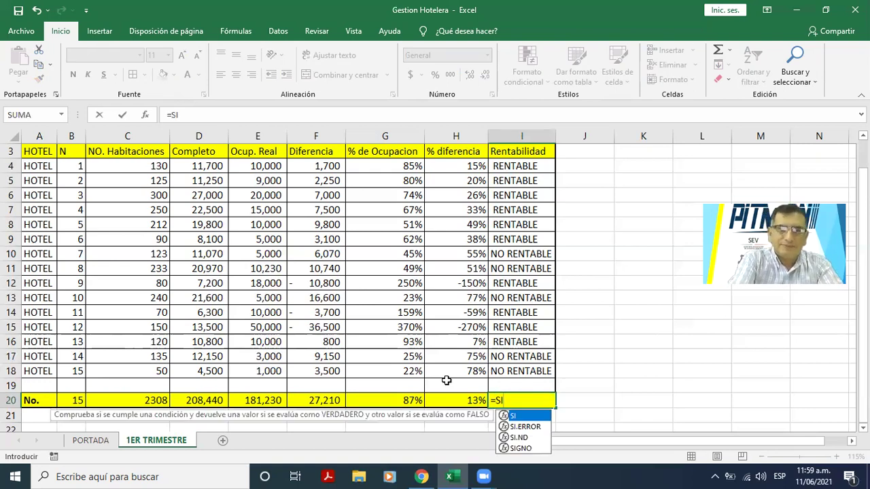
type("(")
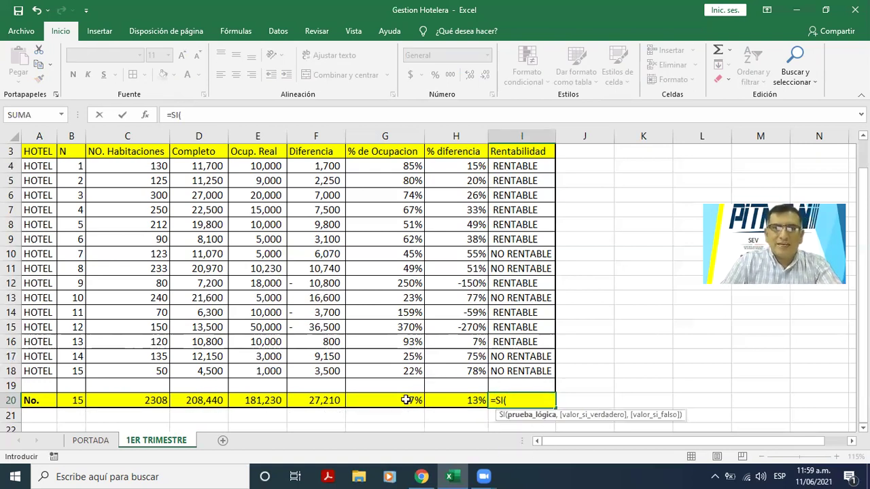
left_click(402, 398)
type(">")
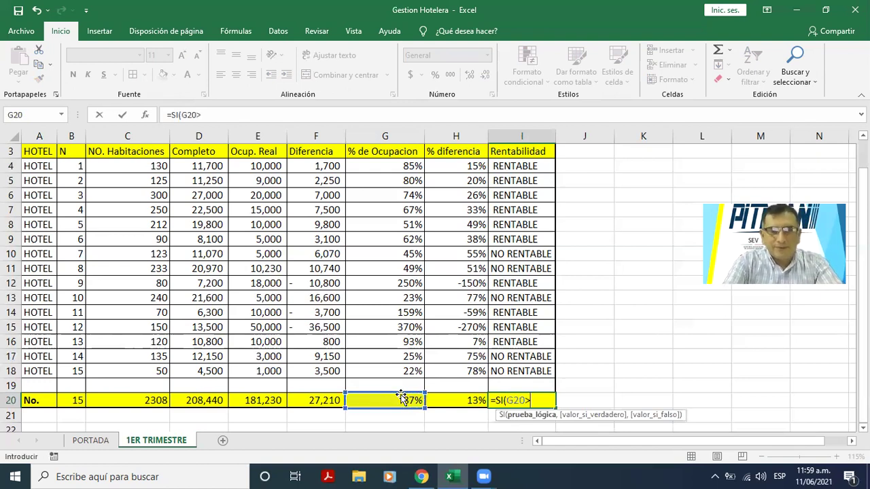
key("BackSpace")
type("<")
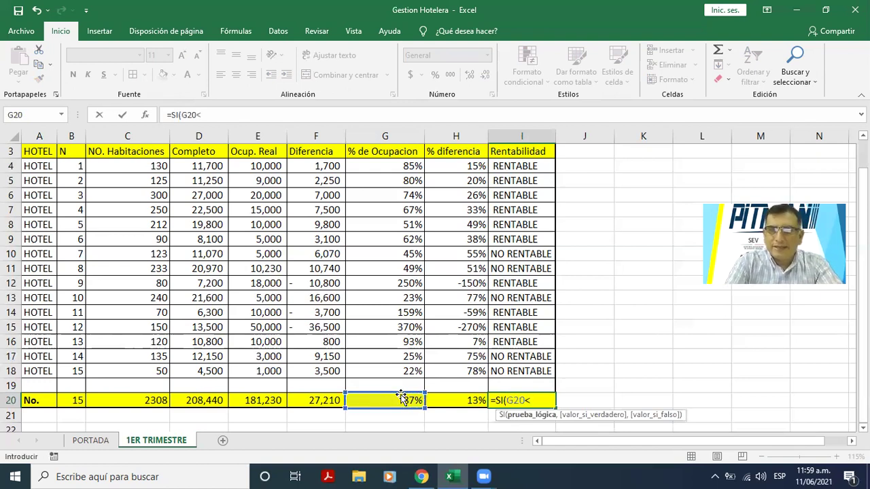
type("50")
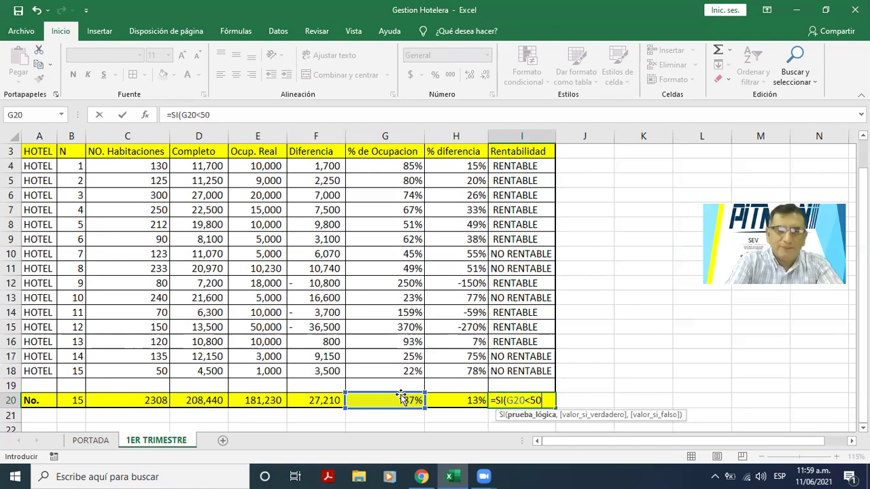
type("%")
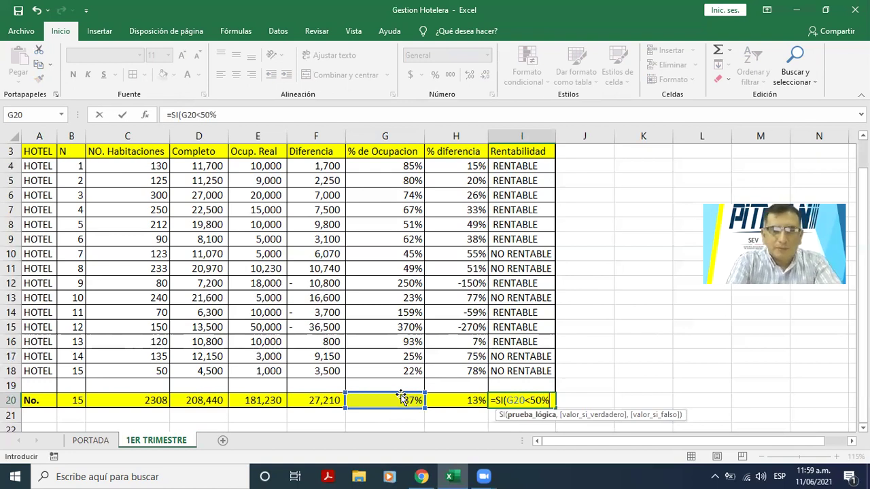
type(",")
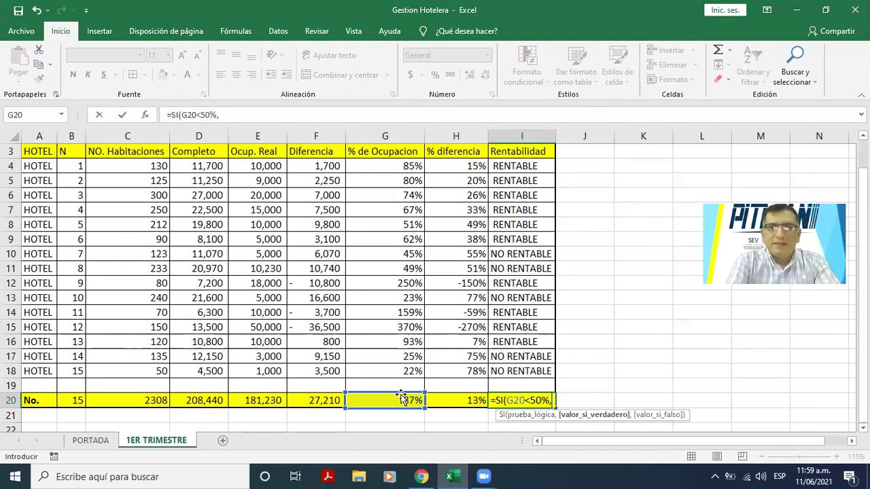
Complete the SI formula in I20 so it returns "NO RENTABLE" when G20<50% and "RENTABLE" otherwise
type("\"")
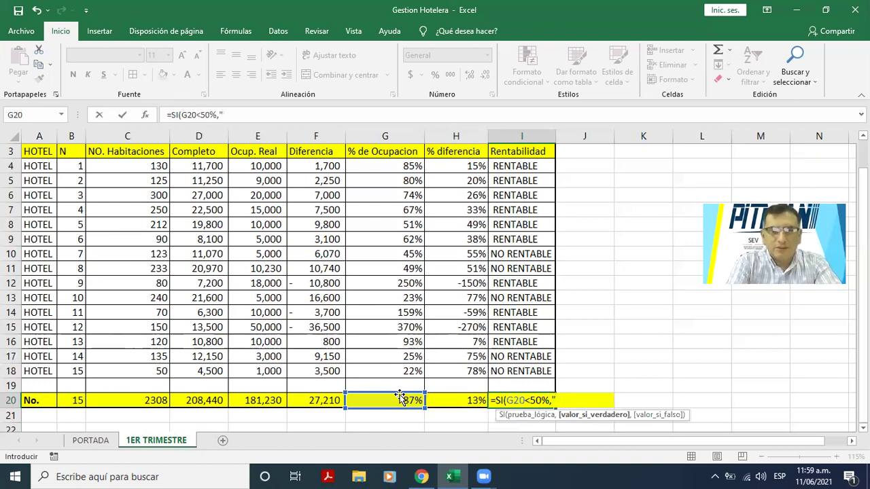
type("\"NO RE")
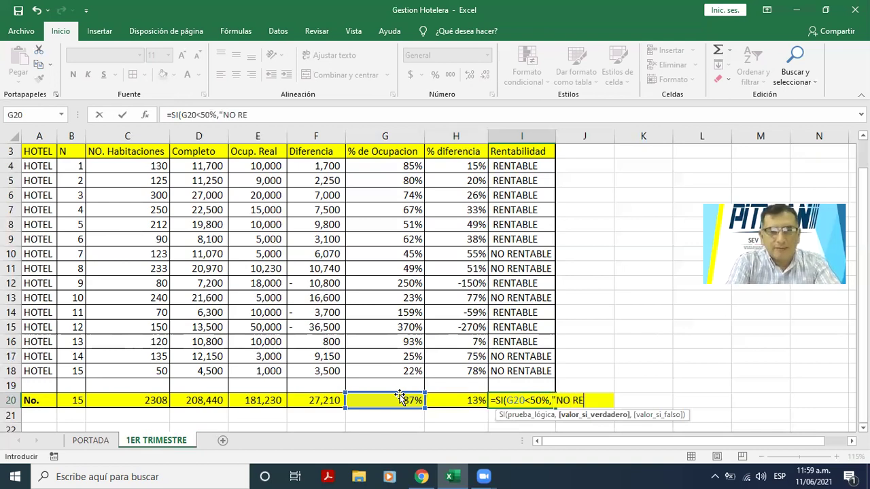
type("NTABLE")
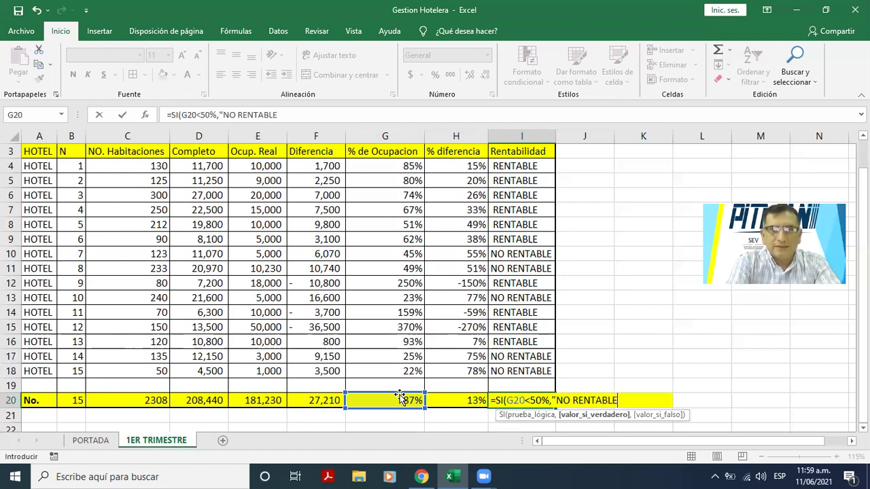
type("\",")
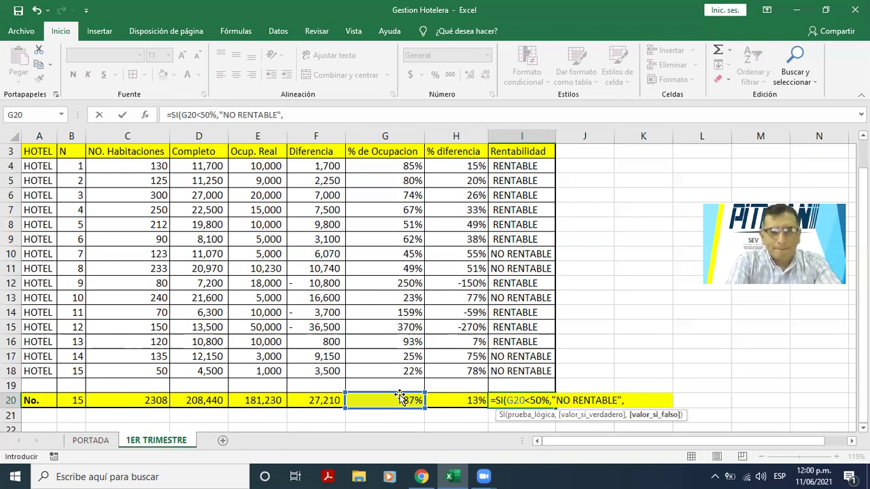
type("\"")
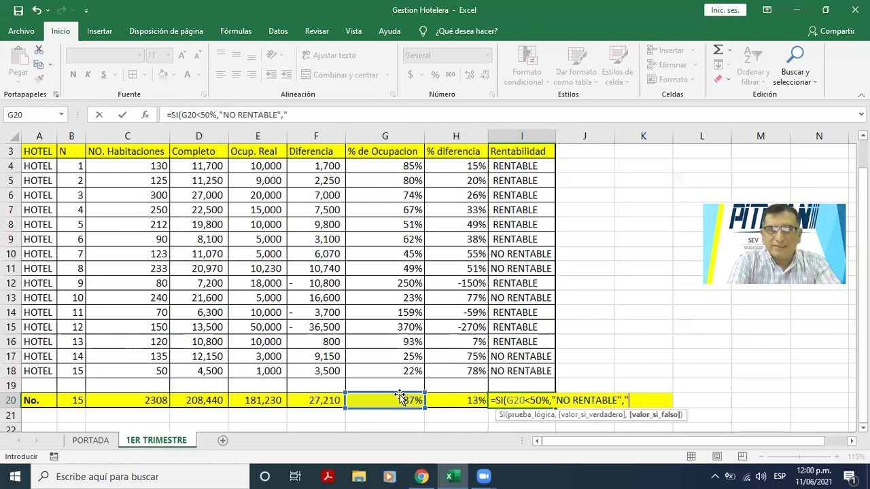
type("\"")
key("BackSpace")
type("RE")
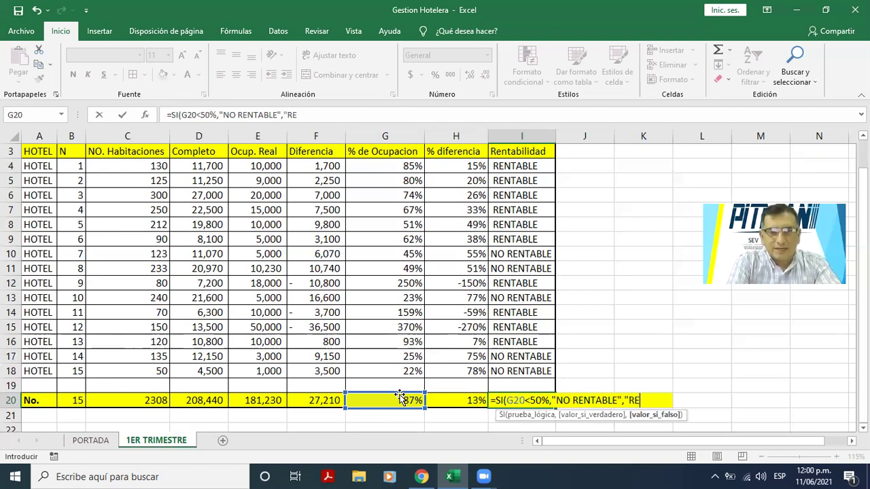
type("NTABLE")
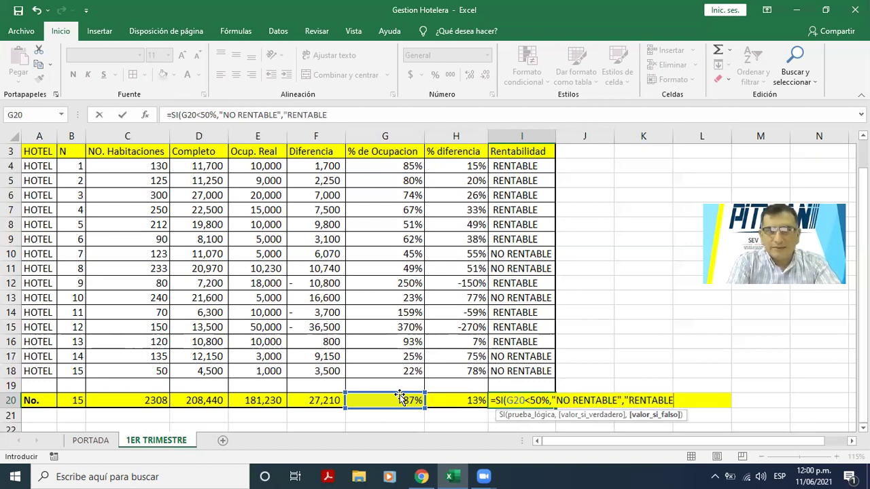
type("\")")
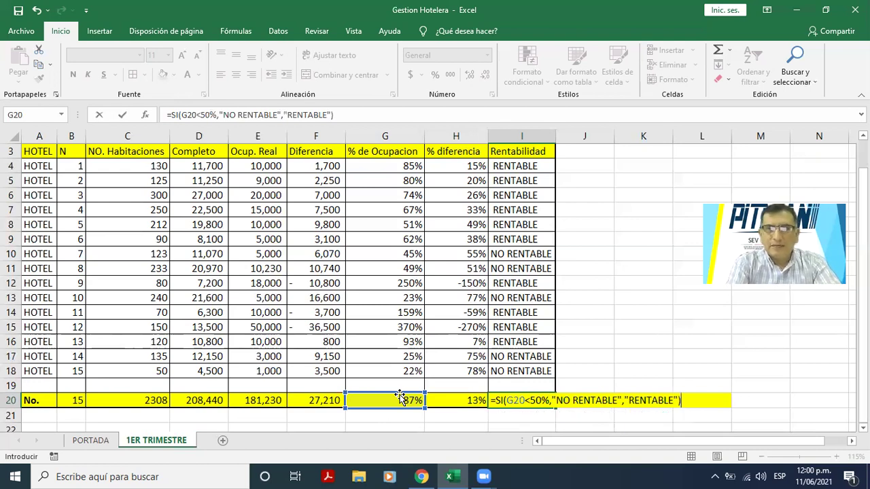
key("Return")
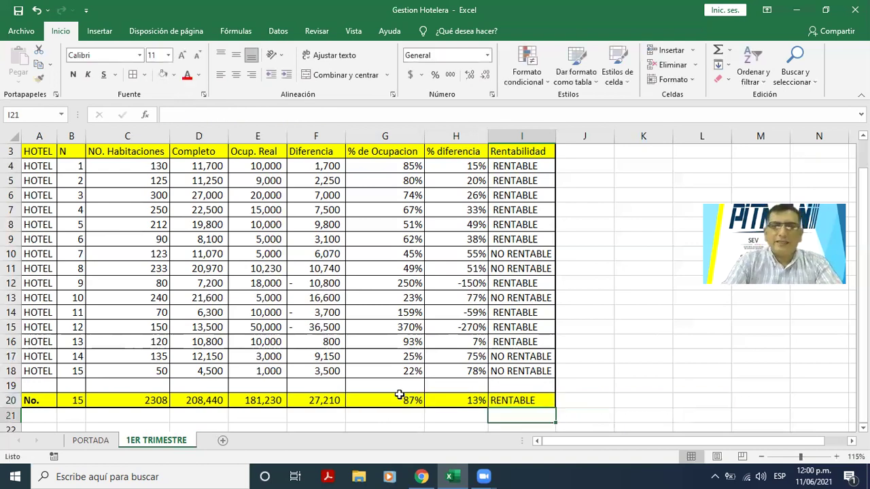
Review the row 20 summary from % diferencia back to the No. label, and the HOTEL column above it
left_click(399, 395)
key("Right")
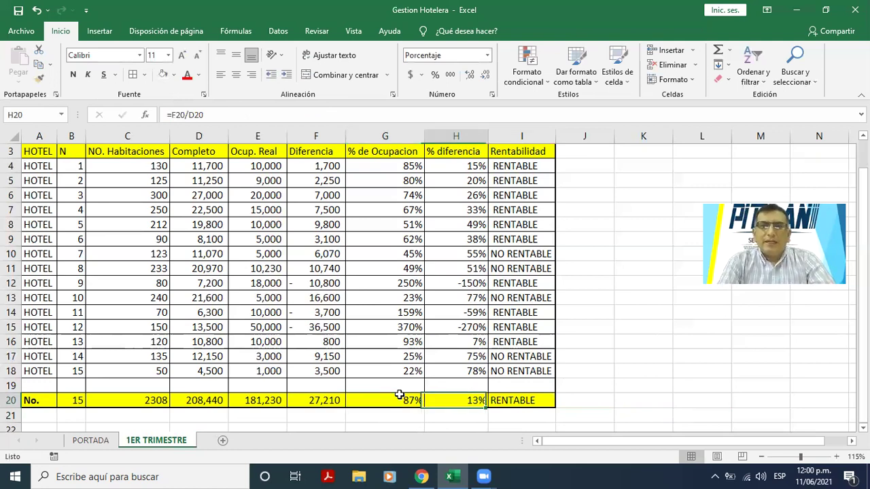
key("Left")
key("Left")
key("Left")
key("Left")
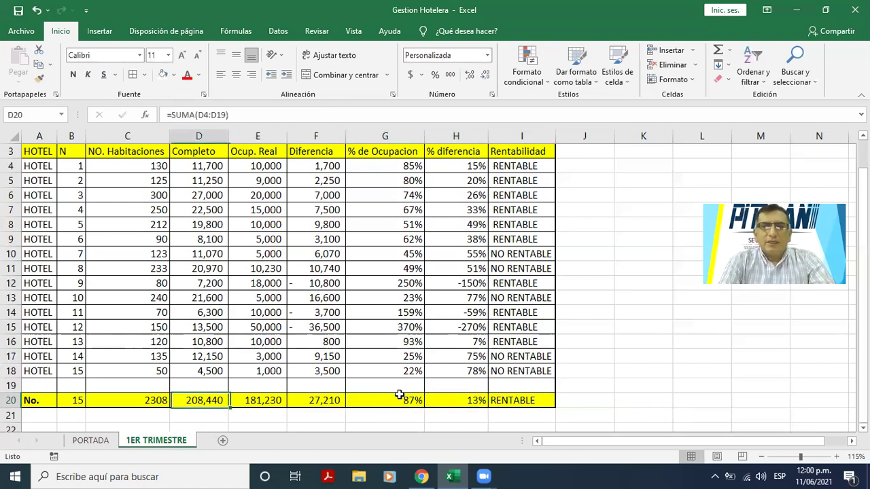
key("Left")
key("Left")
key("Left")
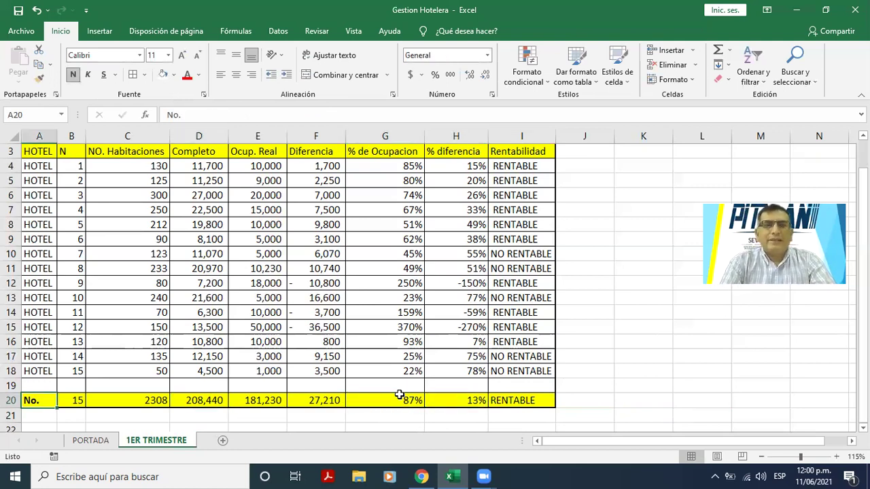
key("Up")
key("Up")
key("Up")
key("Up")
key("Up")
key("Up")
key("Up")
key("Up")
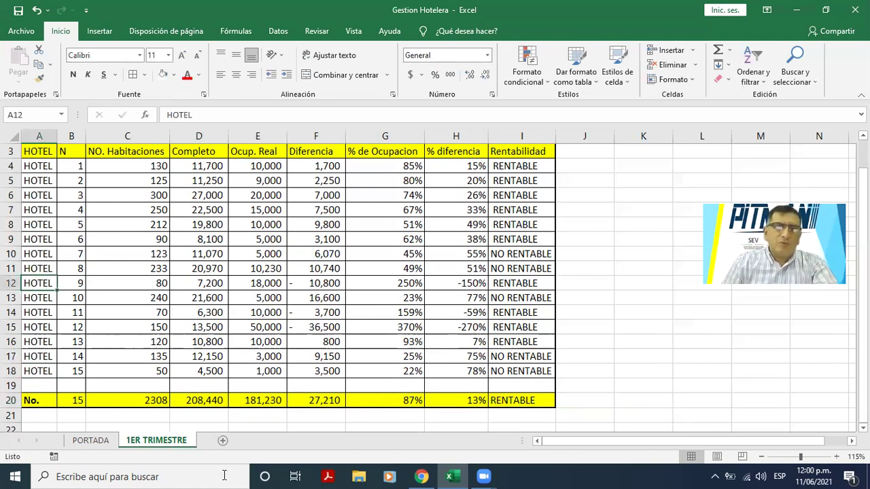
Read the second task on the PORTADA sheet about the two following quarters
left_click(106, 439)
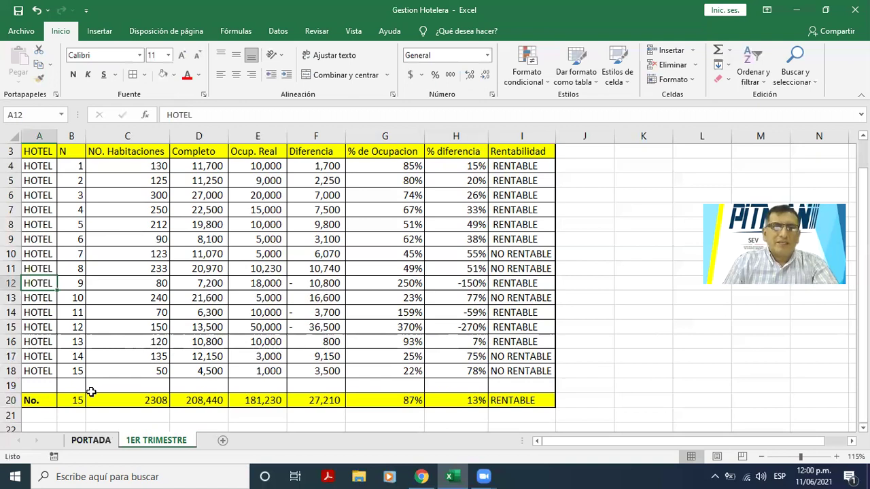
left_click_drag(120, 389, 413, 390)
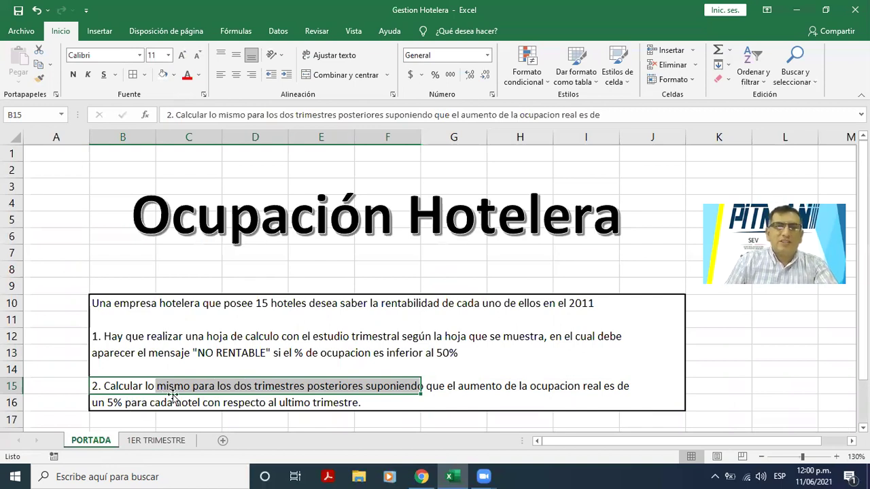
left_click(301, 402)
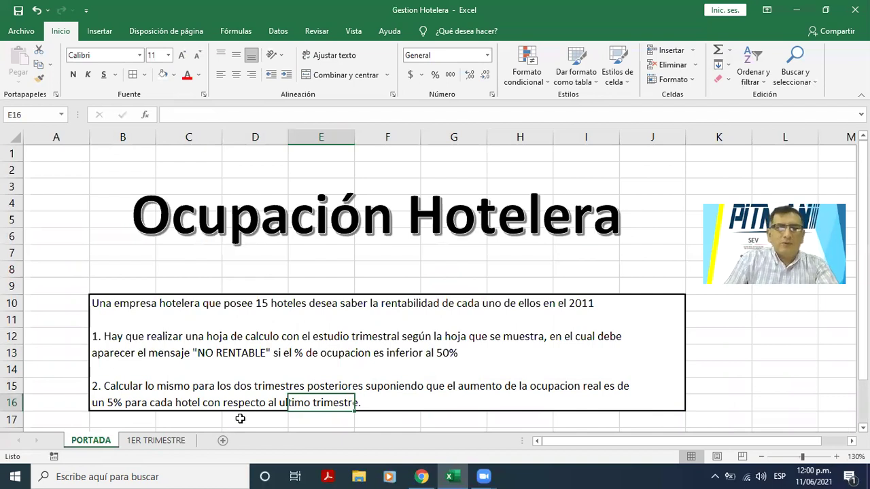
Create a copy of the 1ER TRIMESTRE sheet at the end of the Gestion Hotelera workbook
left_click(183, 436)
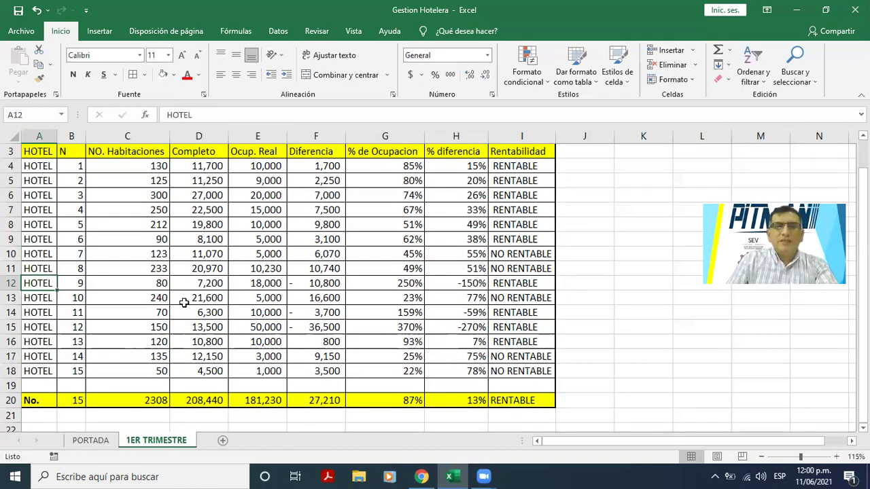
right_click(180, 442)
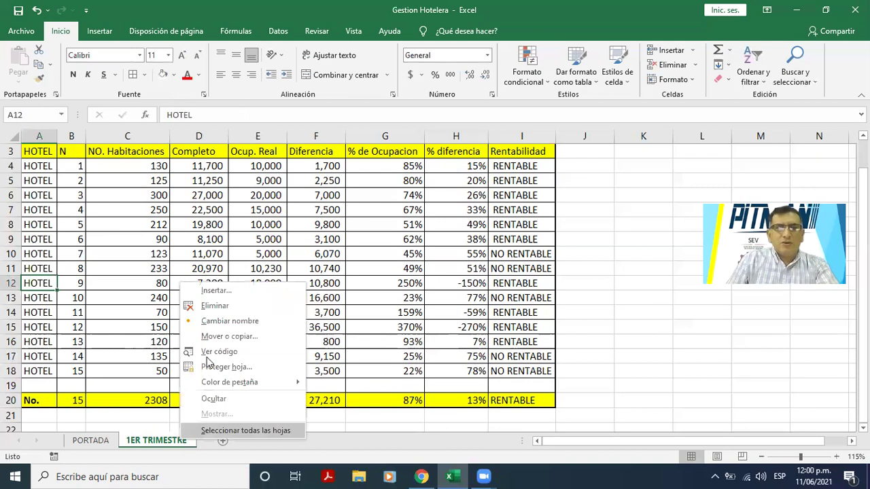
left_click(225, 337)
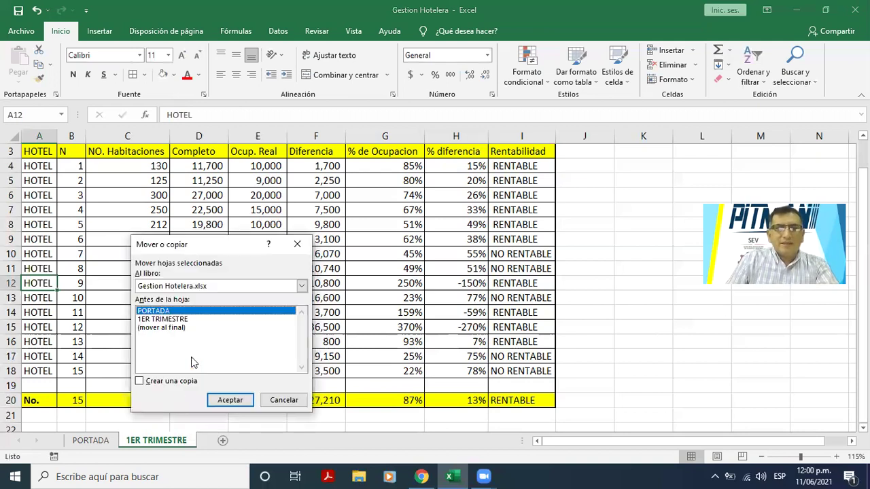
left_click(178, 380)
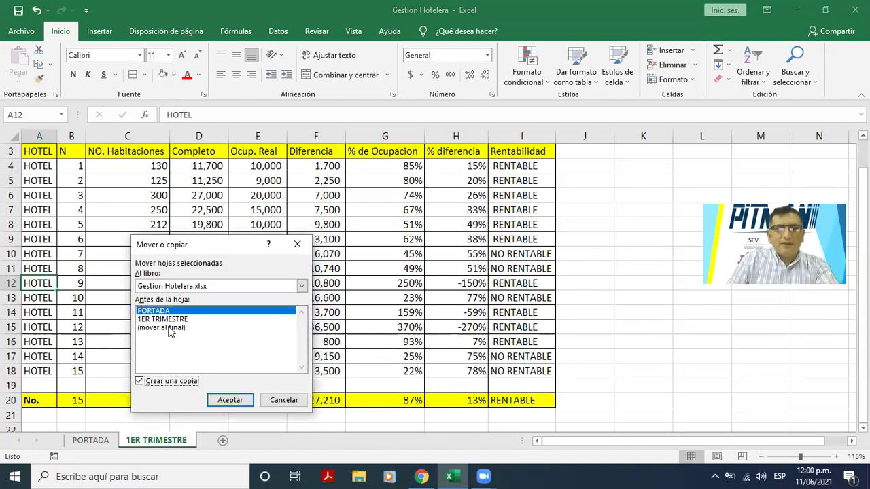
left_click(169, 329)
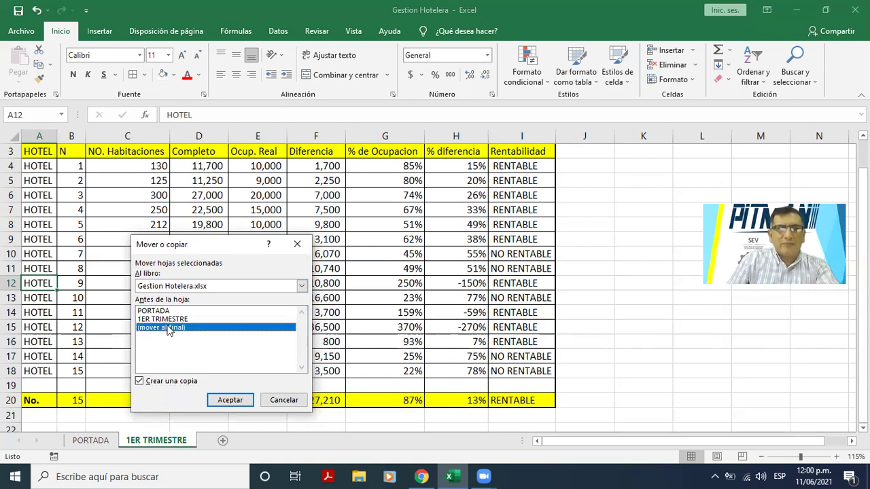
left_click(230, 400)
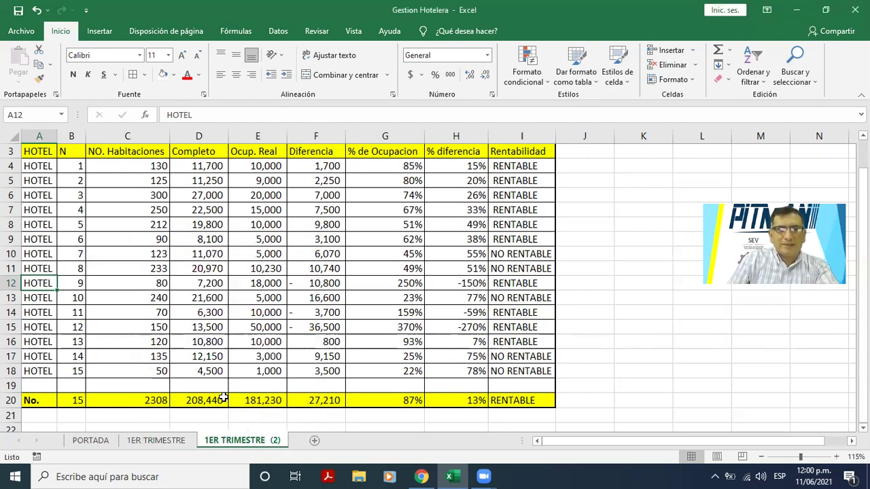
Rename the copied sheet as 2DO TRIMESTRE
double_click(248, 440)
left_click(221, 441)
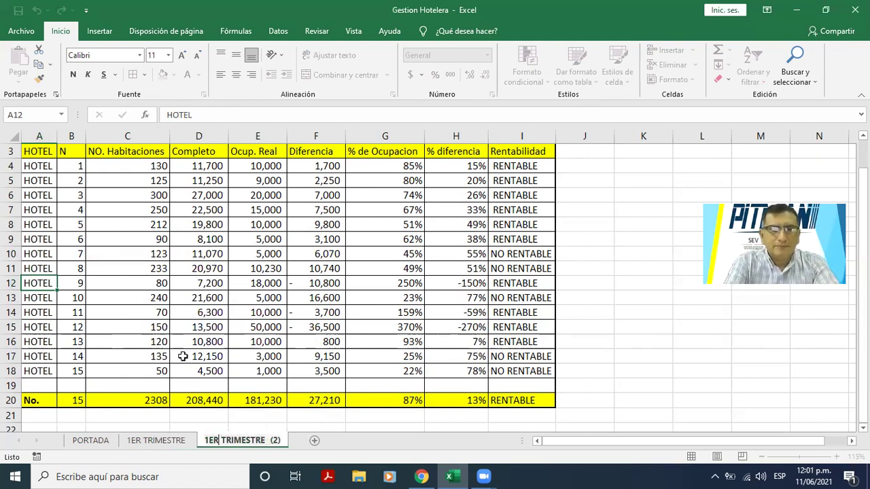
key("BackSpace")
key("BackSpace")
key("BackSpace")
key("BackSpace")
type("2")
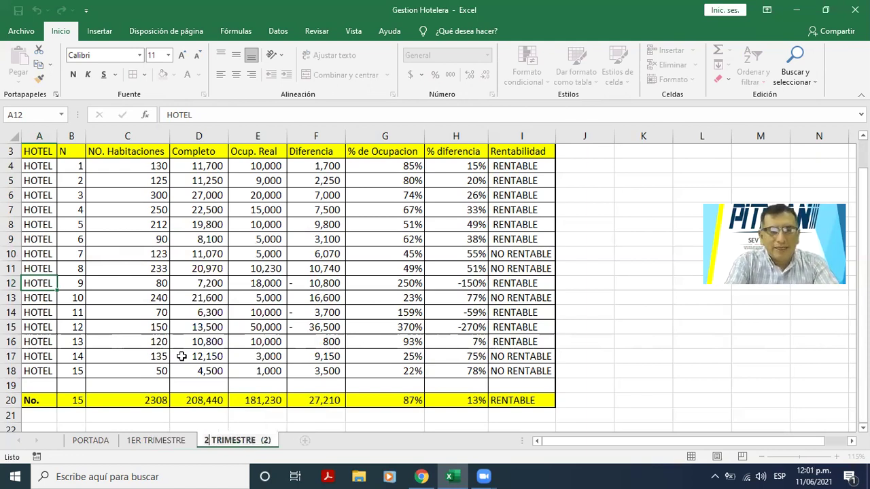
type("DO")
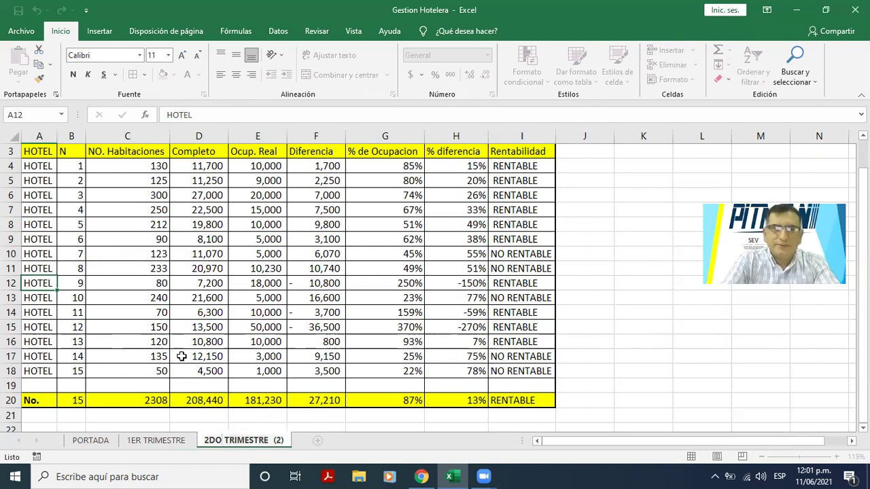
key("End")
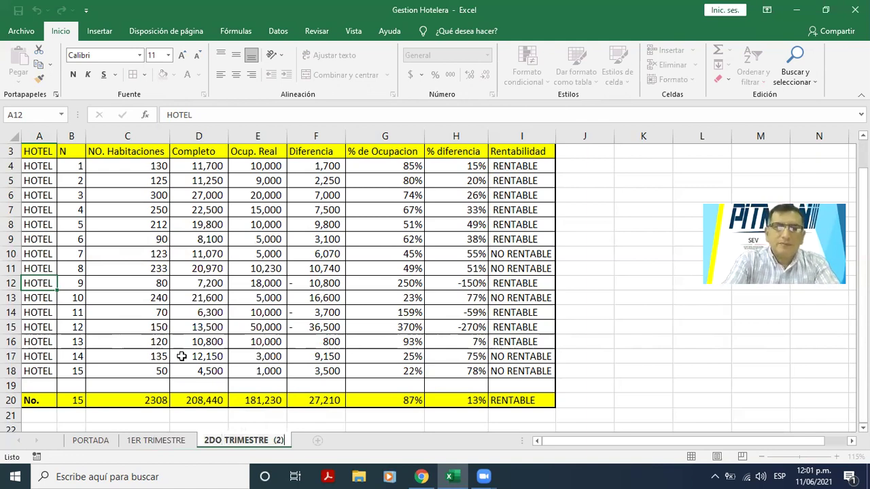
key("BackSpace")
key("BackSpace")
key("BackSpace")
key("Return")
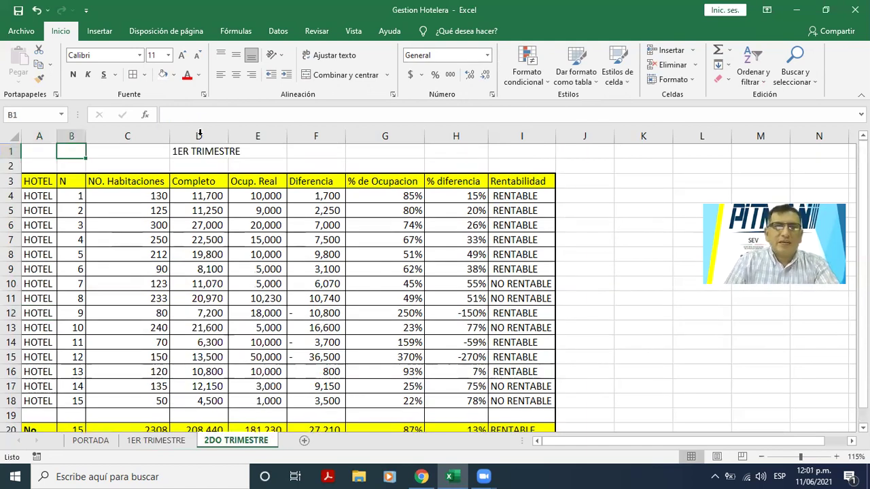
Change the title in D1 of the copied sheet to 2DO TRIMESTRE
double_click(205, 150)
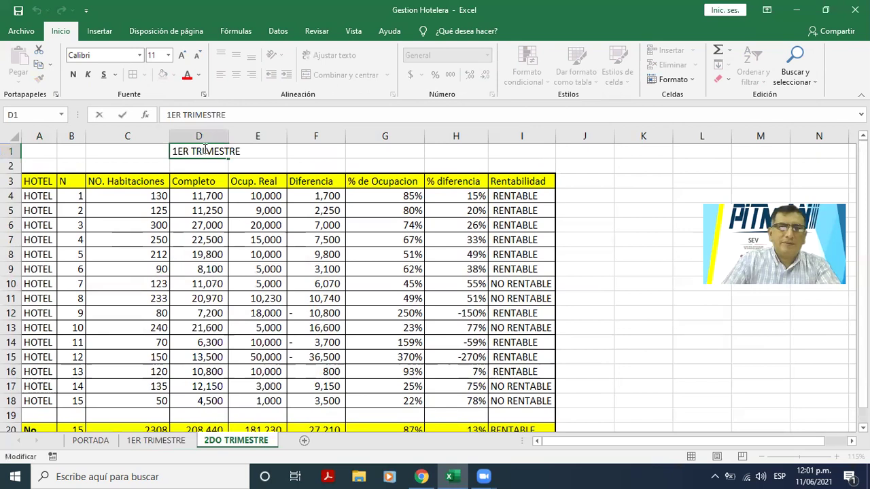
key("BackSpace")
key("BackSpace")
key("BackSpace")
key("BackSpace")
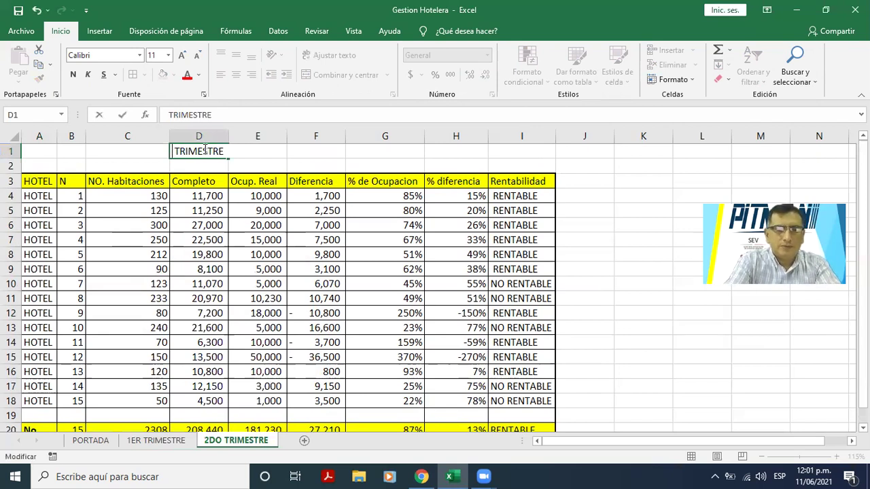
type("2D ")
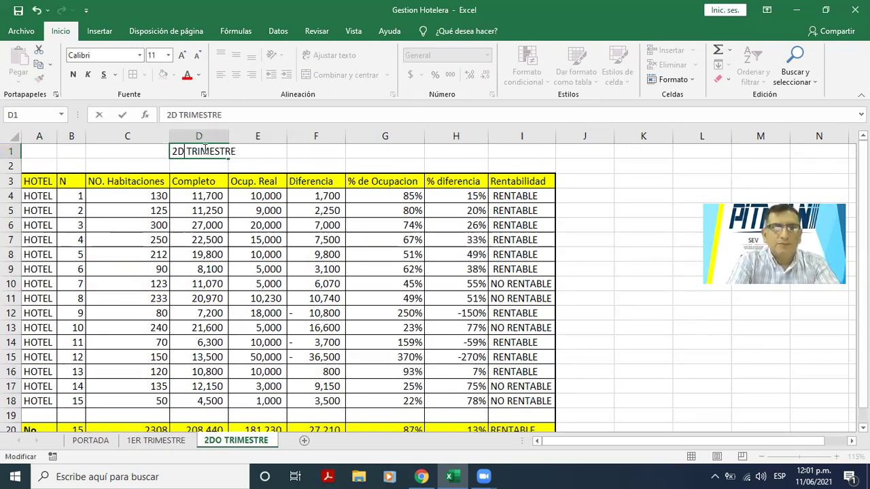
type("O")
key("Return")
key("Return")
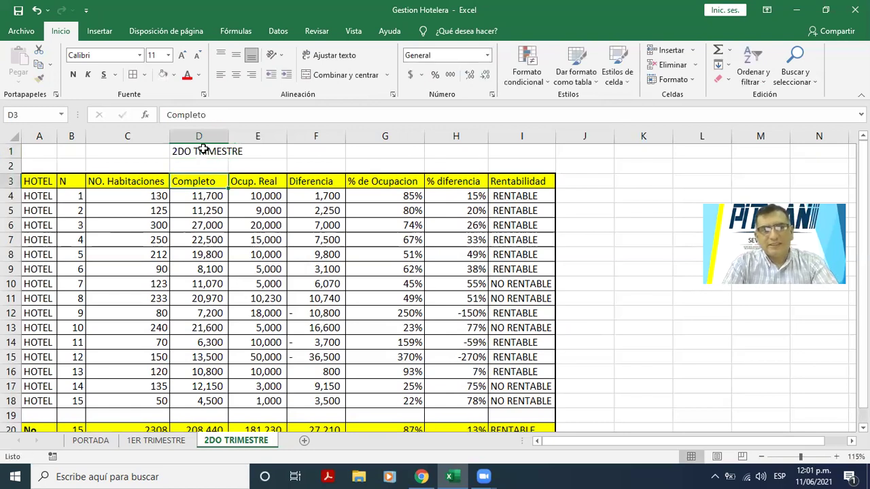
Examine the Completo values and the Diferencia formulas on the 2DO TRIMESTRE sheet
key("Down")
key("Down")
key("Down")
key("Down")
key("Down")
key("Down")
key("Down")
key("Down")
key("Down")
key("Down")
key("Down")
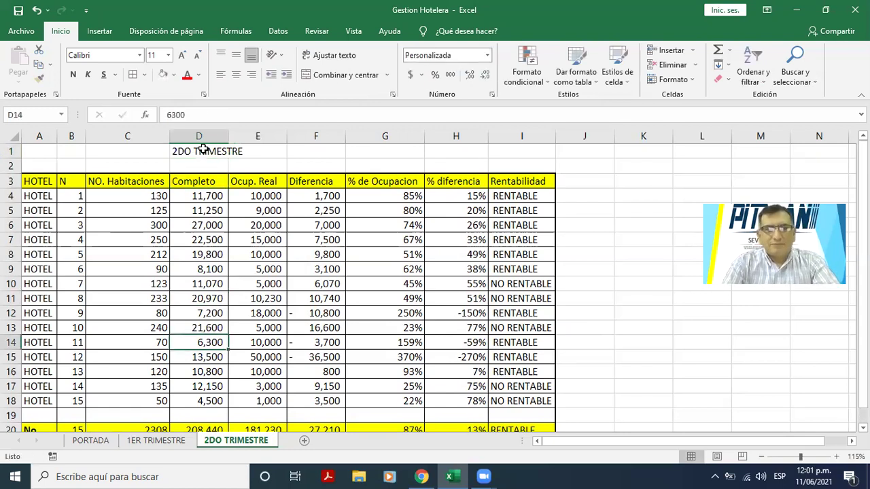
key("Down")
key("Down")
key("Down")
key("Down")
key("Down")
key("Down")
key("Down")
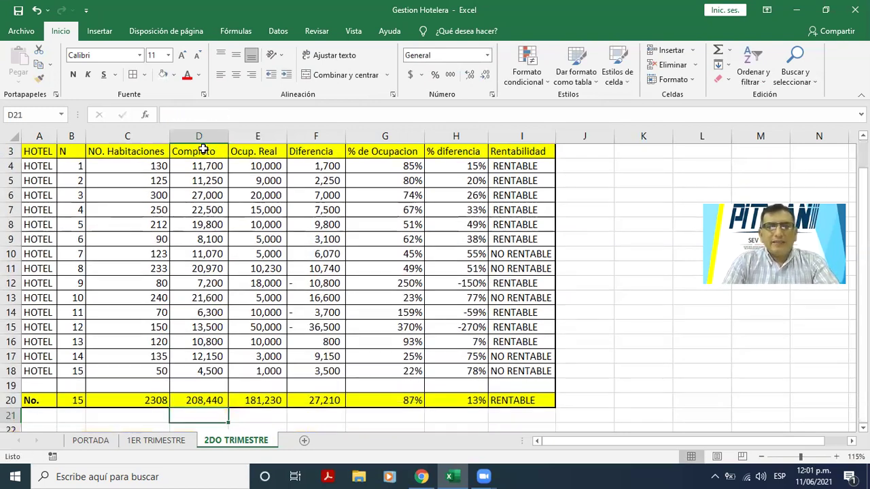
key("Right")
key("Right")
key("Up")
key("Up")
key("Up")
key("Up")
key("Up")
key("Up")
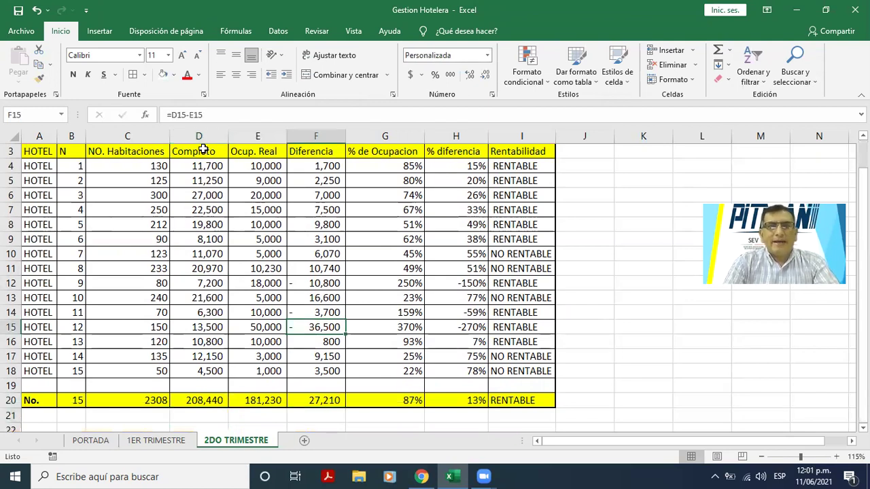
key("Up")
key("Up")
key("Up")
key("Up")
key("Up")
key("Up")
key("Up")
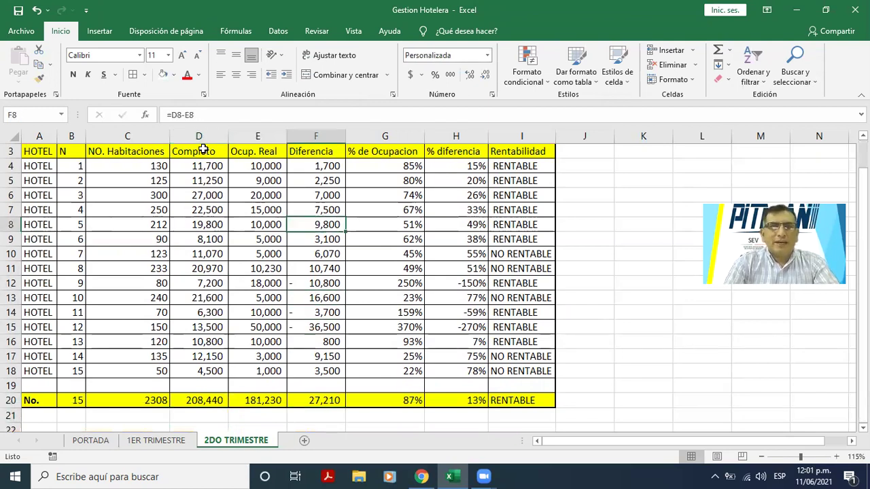
Clear the Ocup. Real values in E4:E19 on the 2DO TRIMESTRE sheet
key("Up")
key("Up")
key("Up")
key("Up")
key("Left")
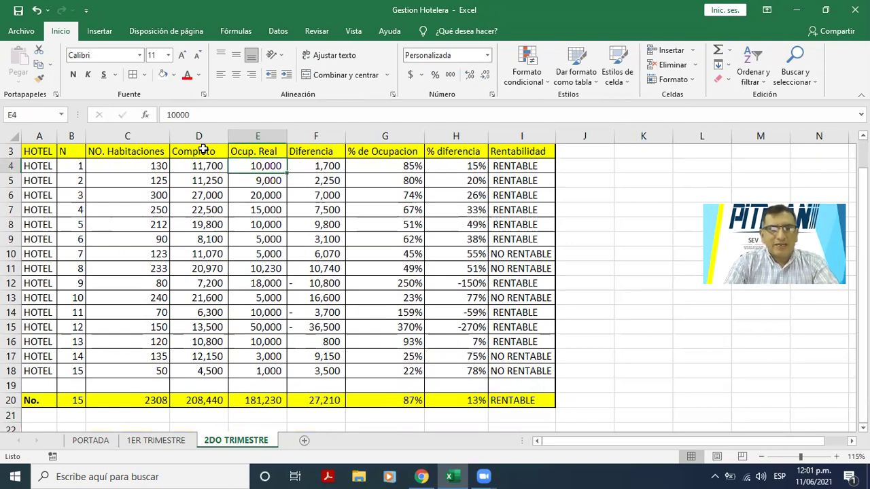
key("shift+Down")
key("shift+Down")
key("shift+Down")
key("shift+Down")
key("shift+Down")
key("shift+Down")
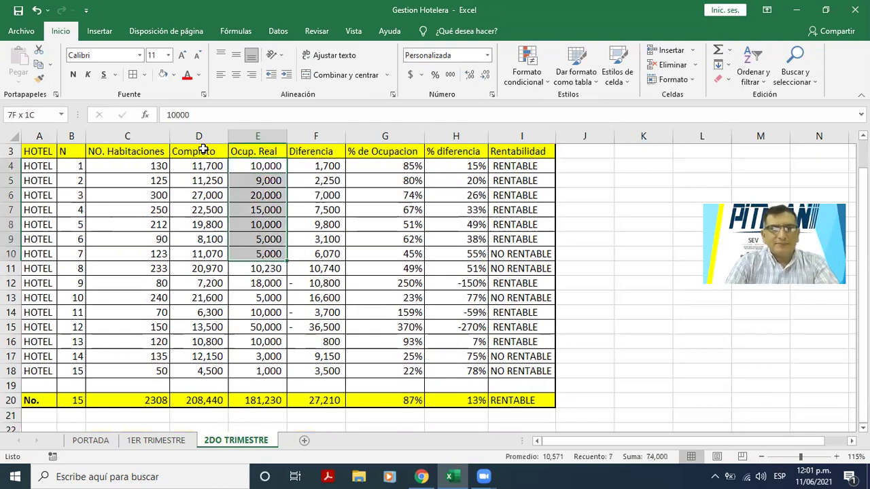
key("shift+Down")
key("shift+Down")
key("shift+Down")
key("shift+Down")
key("shift+Down")
key("shift+Down")
key("shift+Down")
key("shift+Down")
key("shift+Down")
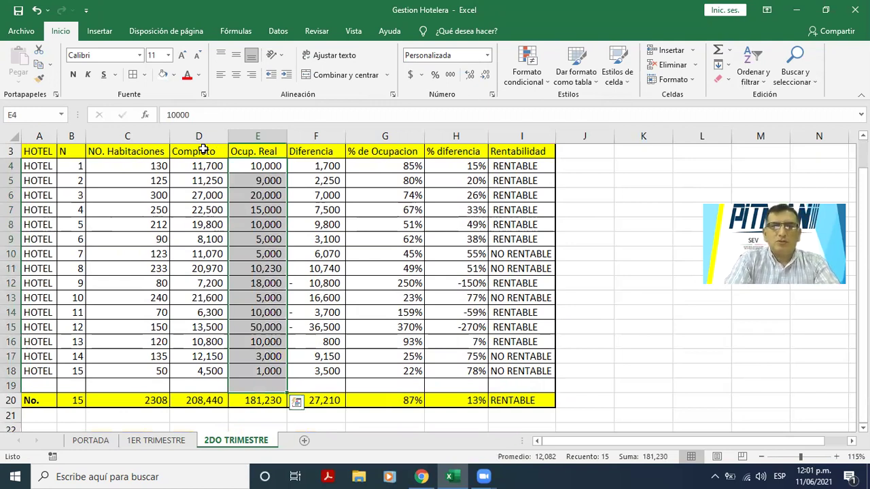
key("Delete")
key("Right")
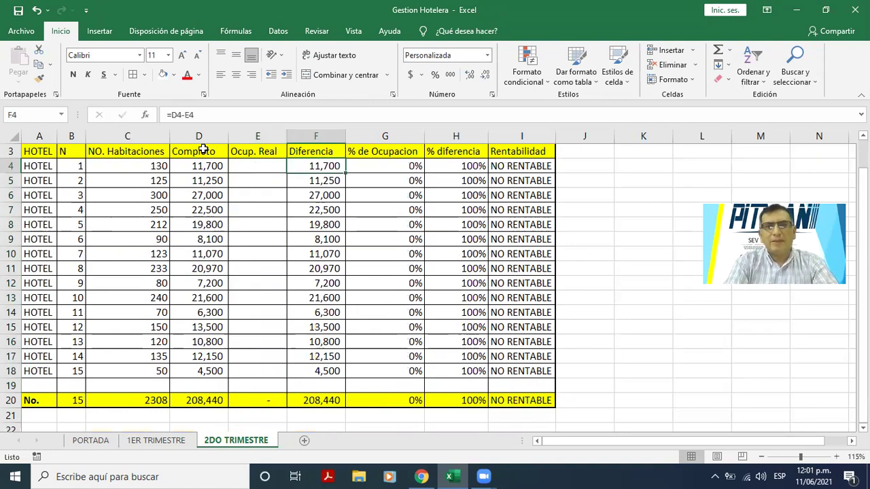
Check the PORTADA sheet's instructions on the real occupancy increase, returning to cell E4 of the 2DO TRIMESTRE sheet
key("Left")
key("Down")
key("Down")
key("Up")
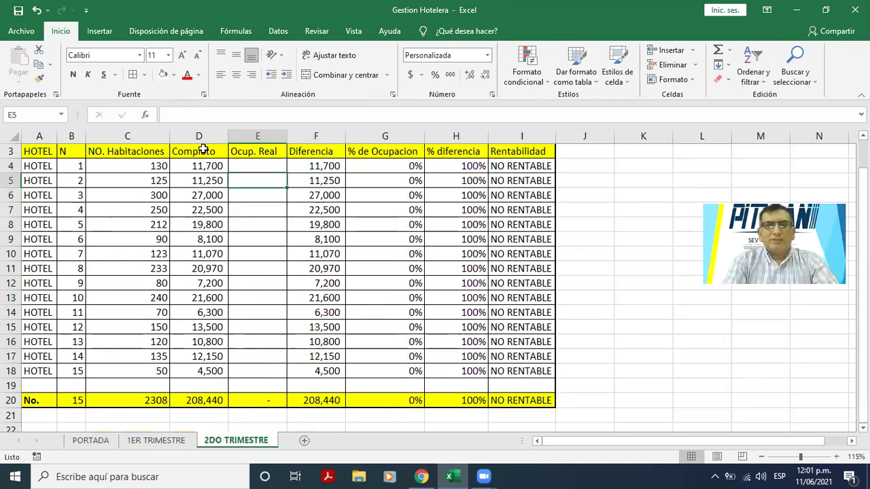
key("Up")
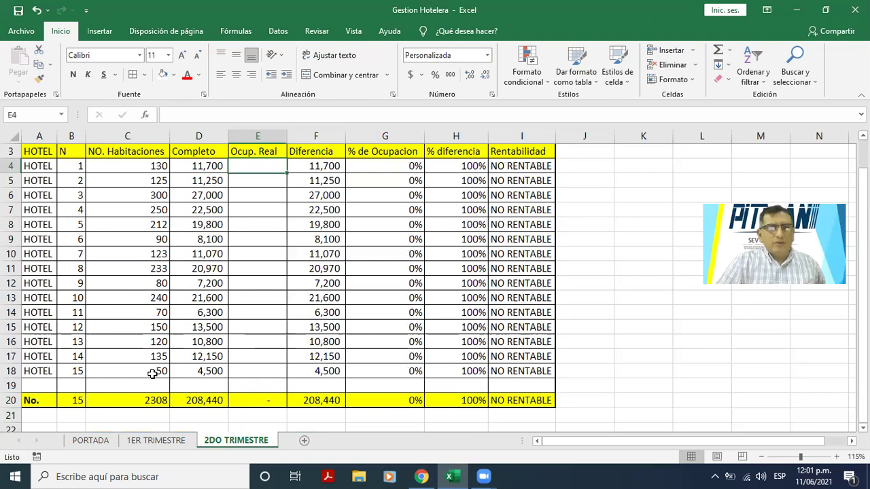
left_click(95, 440)
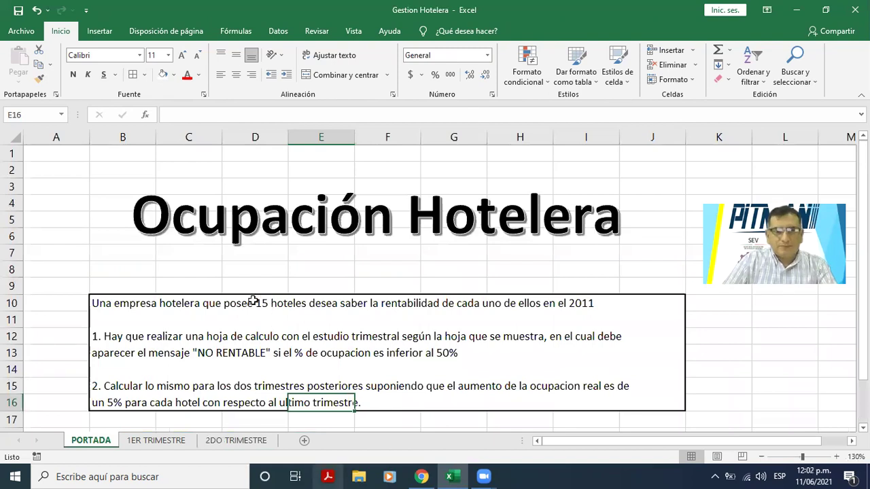
key("ctrl+Page_Down")
key("ctrl+Page_Down")
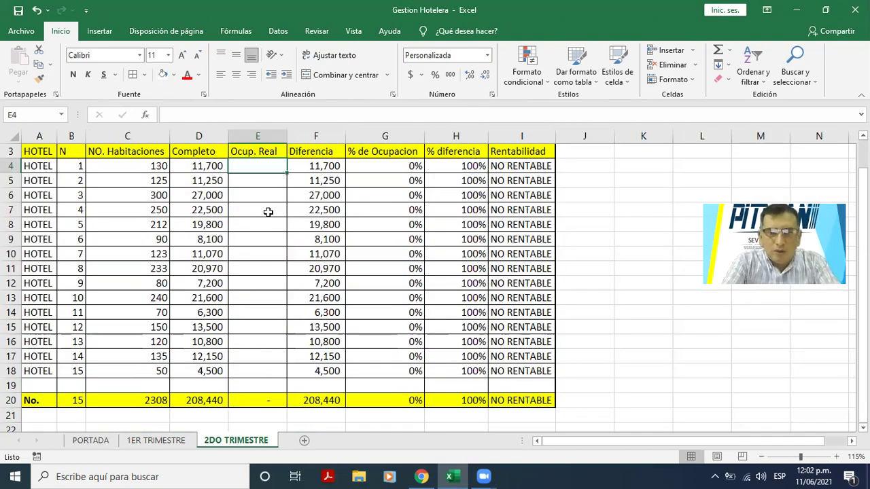
type("=")
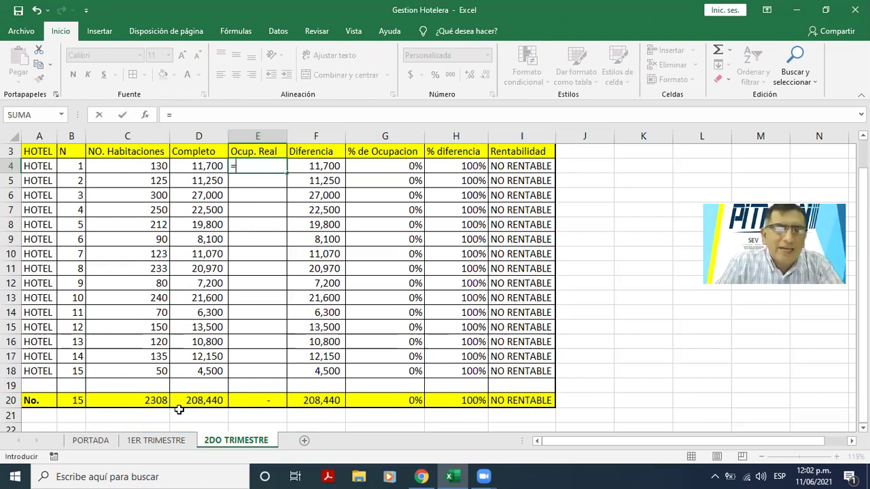
left_click(165, 442)
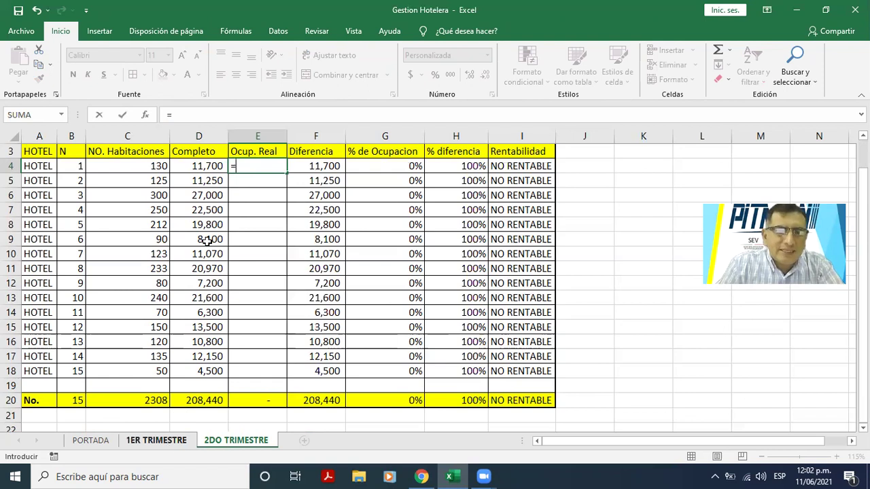
left_click(251, 164)
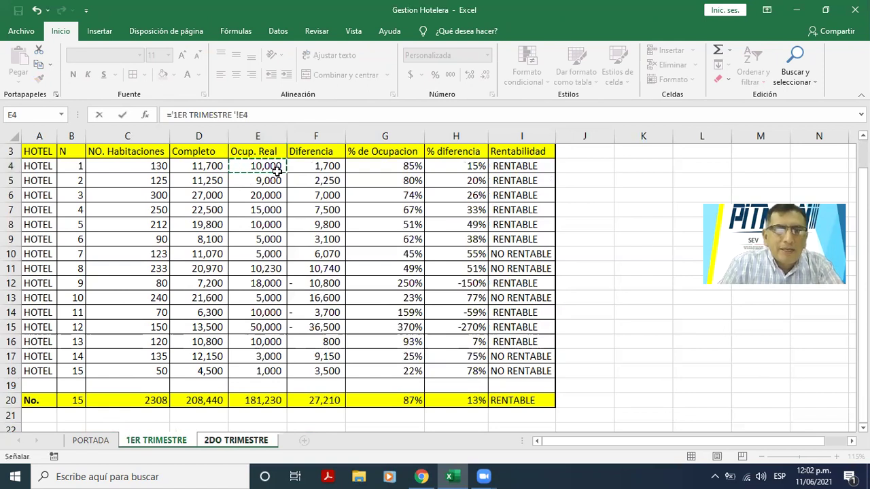
key("Escape")
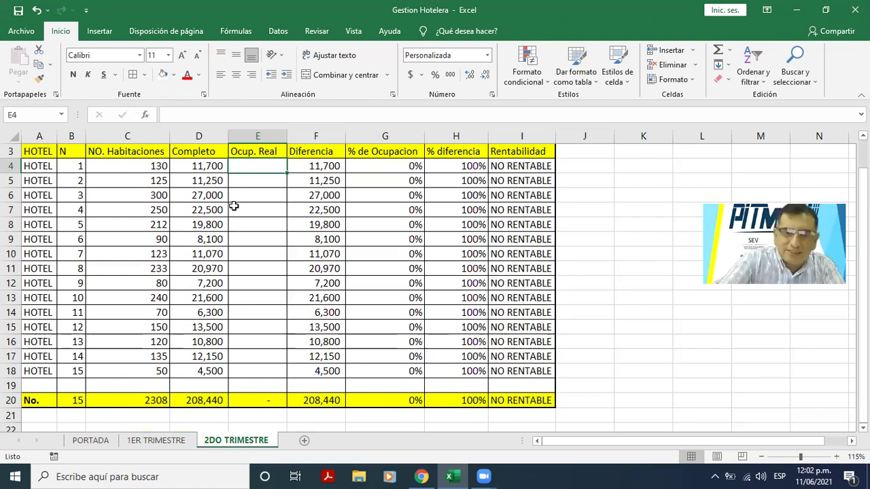
Enter ='1ER TRIMESTRE '!E4*1.05 in E4 of the 2DO TRIMESTRE sheet to raise hotel 1's first-quarter real occupancy by 5%
type("=")
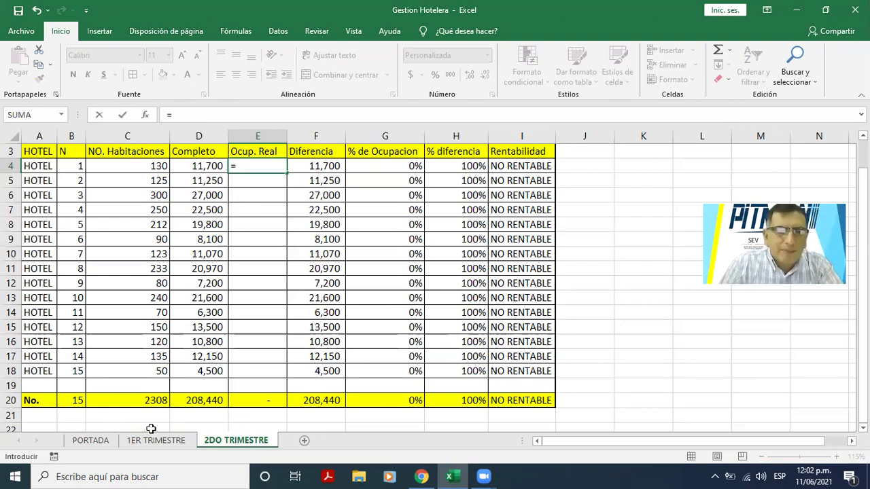
left_click(155, 440)
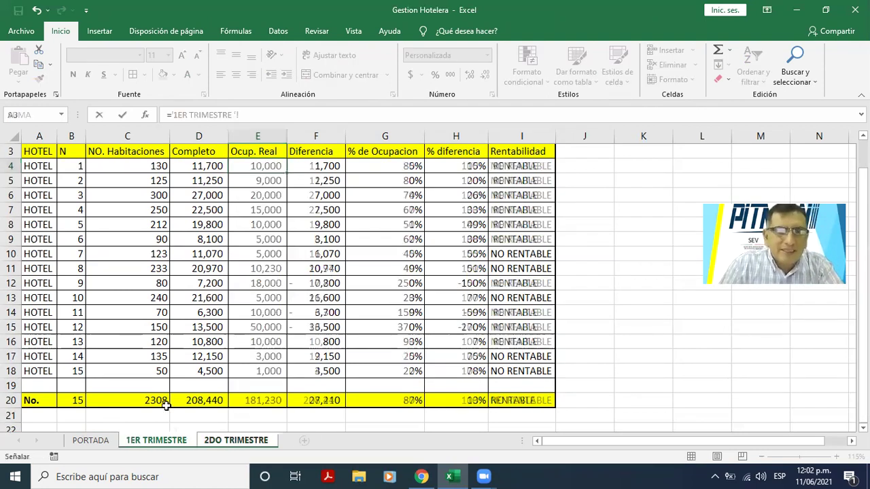
left_click(260, 168)
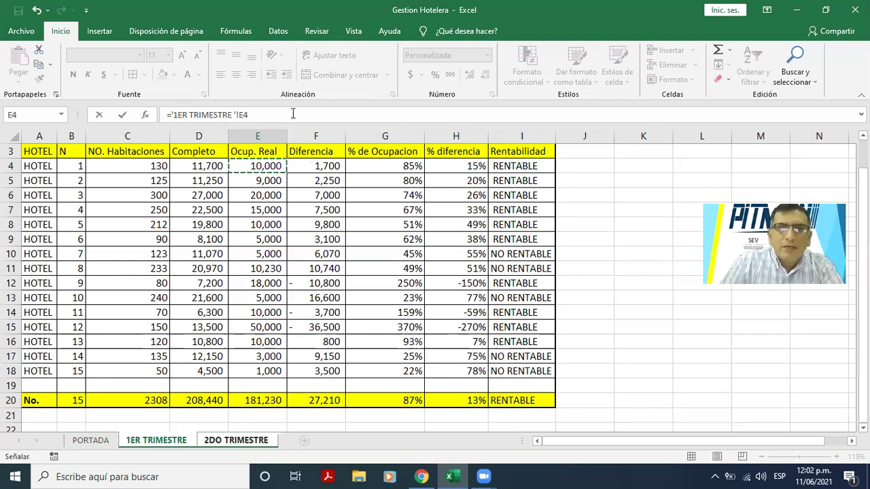
left_click(252, 113)
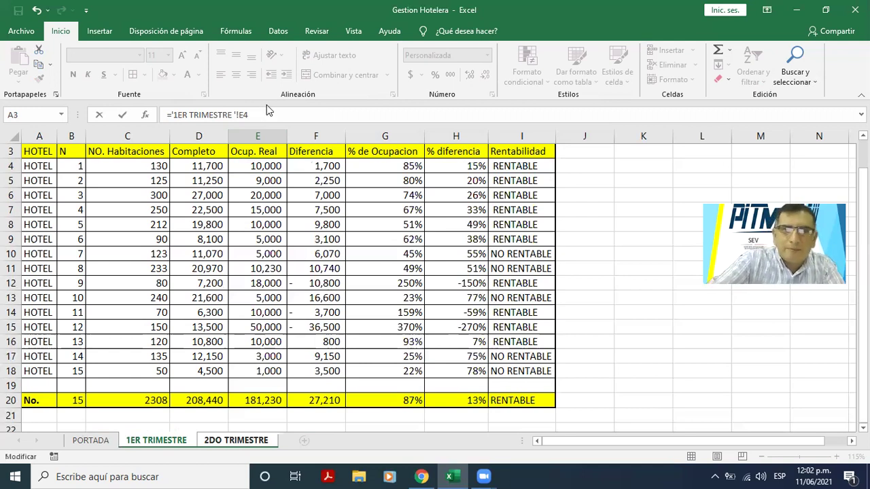
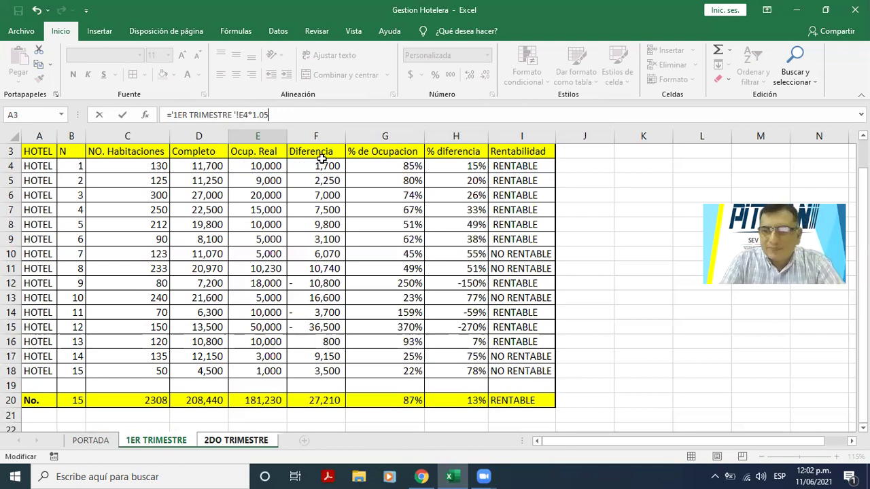
key("Return")
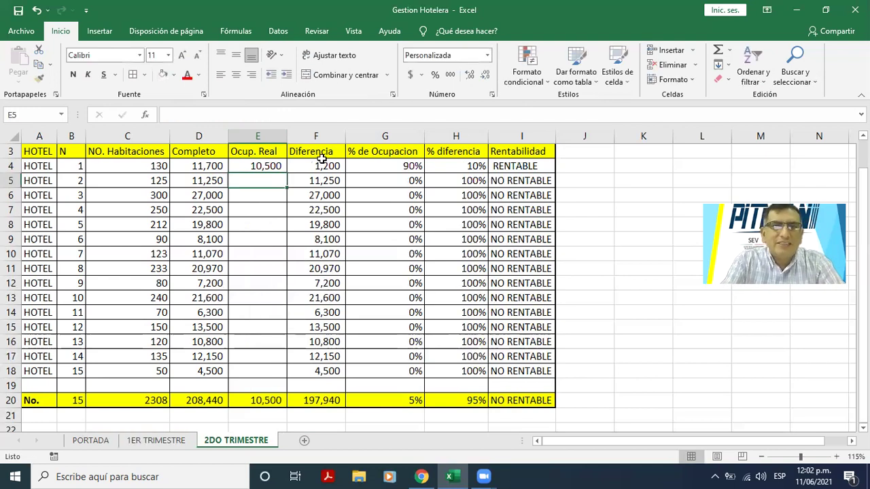
key("Up")
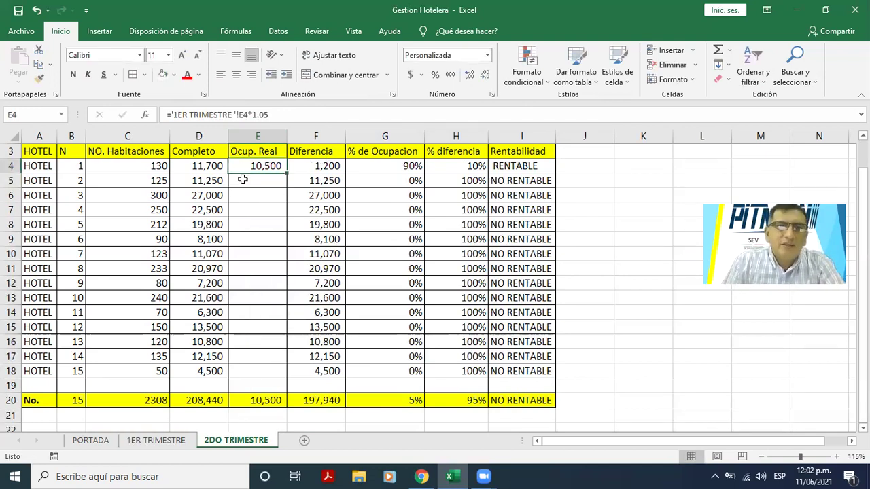
Fill the Ocup. Real formula from E4 down through E18 on the 2DO TRIMESTRE sheet
left_click(156, 440)
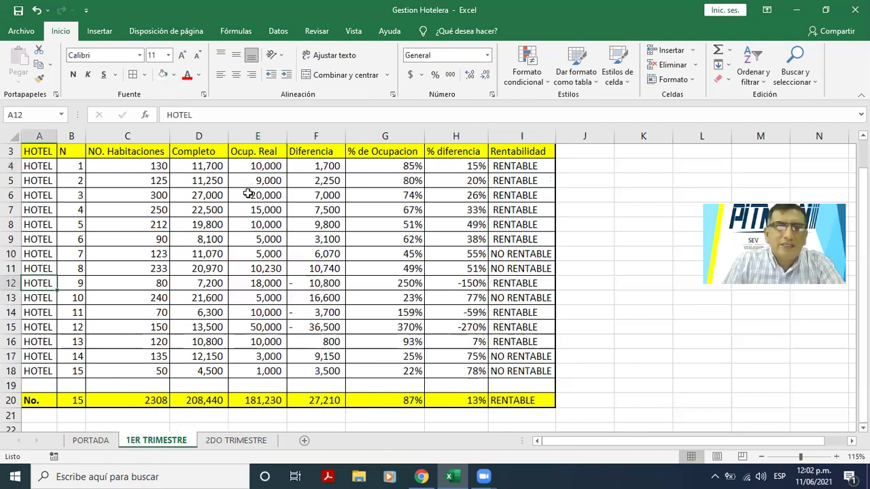
left_click(236, 440)
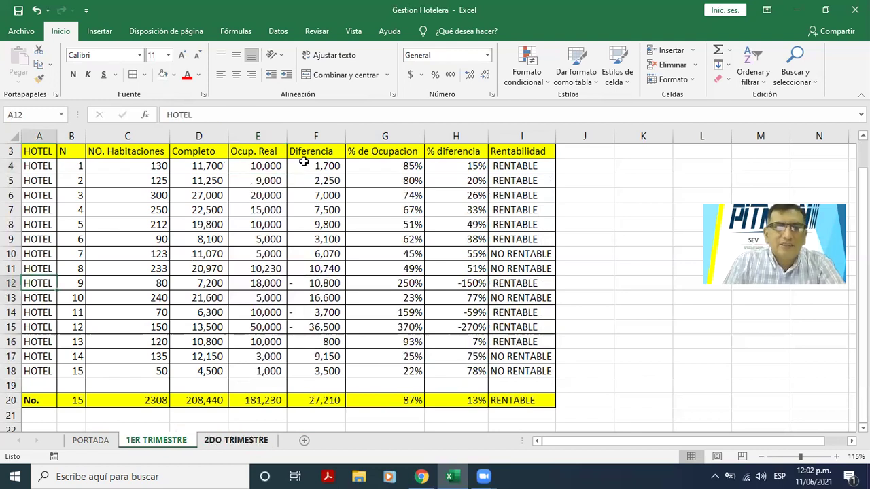
left_click_drag(285, 177, 222, 343)
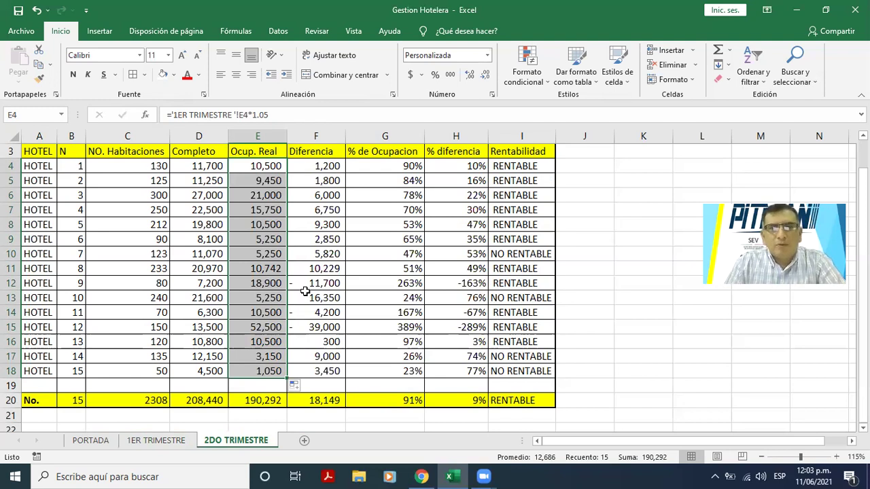
key("ctrl+z")
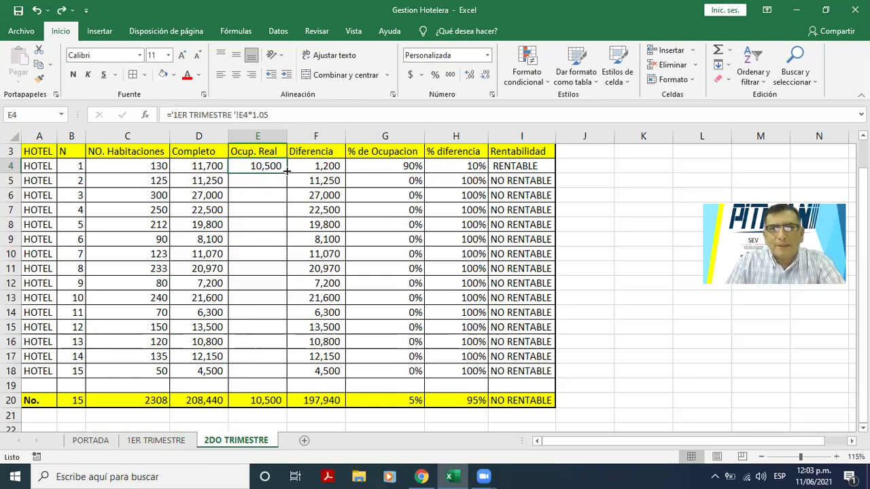
left_click_drag(287, 171, 275, 380)
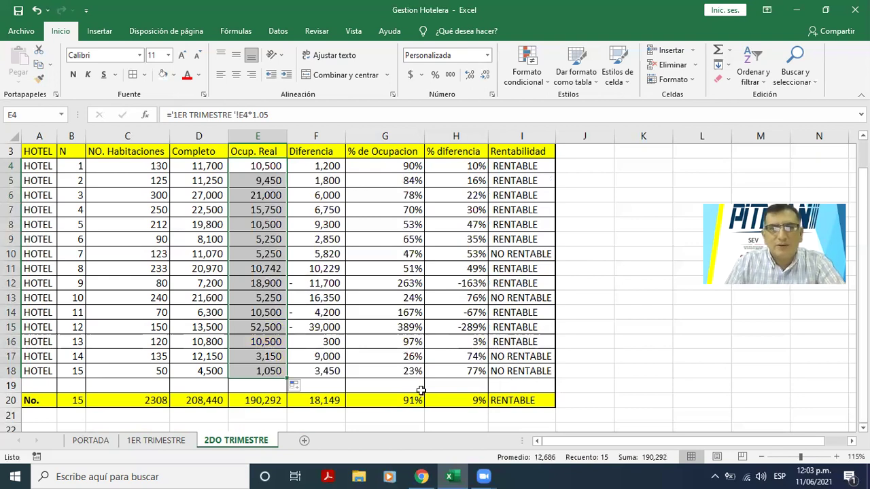
Compare the 1ER TRIMESTRE and 2DO TRIMESTRE sheets, examining hotel 8's row and its occupancy percentage in both quarters
left_click(186, 441)
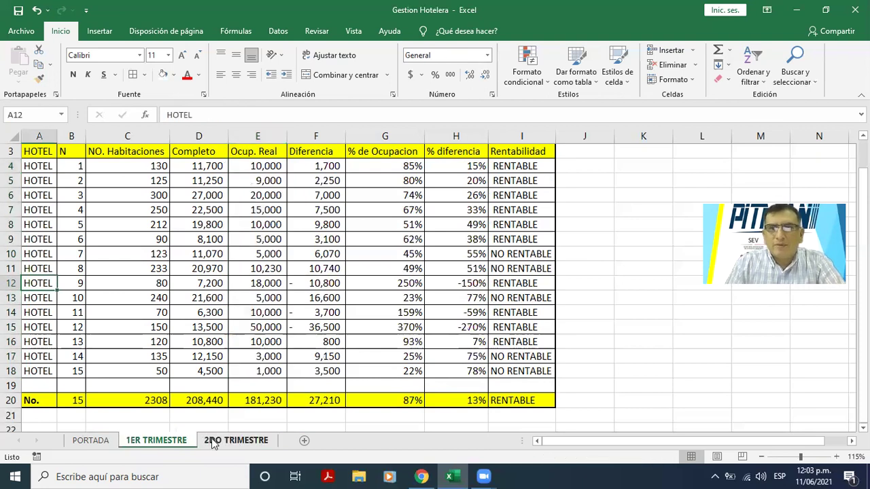
left_click(224, 441)
key("ctrl+Page_Up")
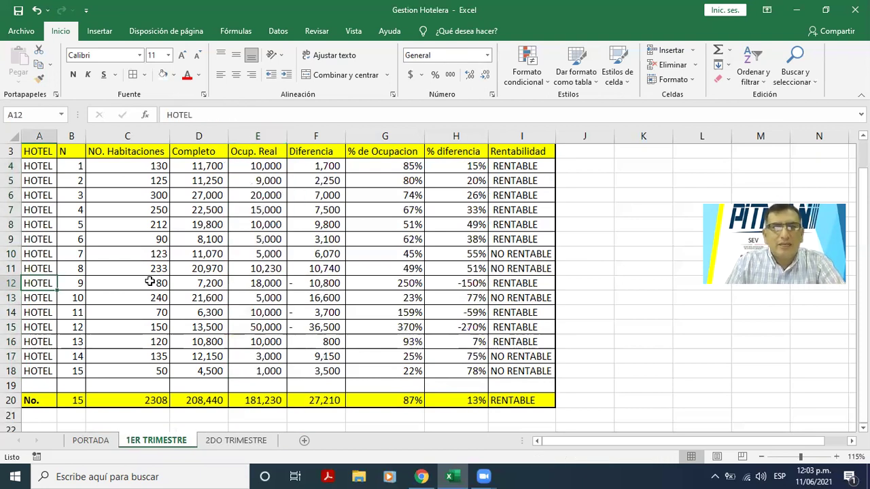
left_click(202, 445)
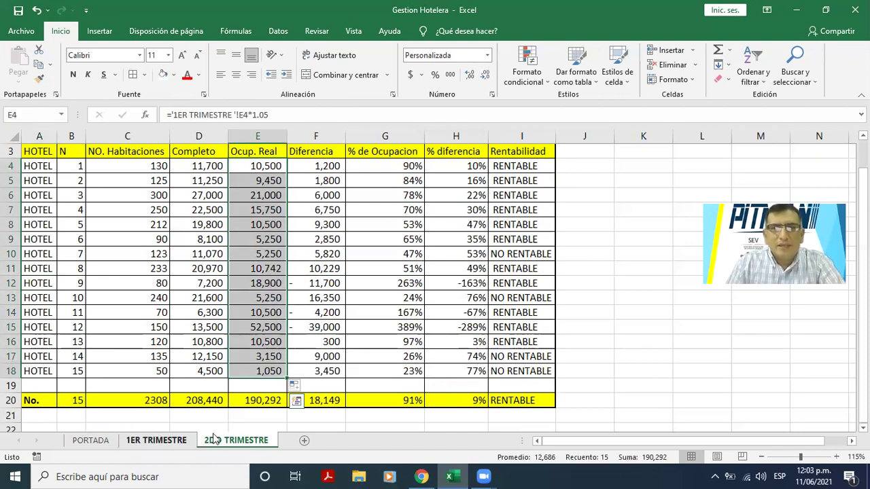
key("ctrl+Page_Up")
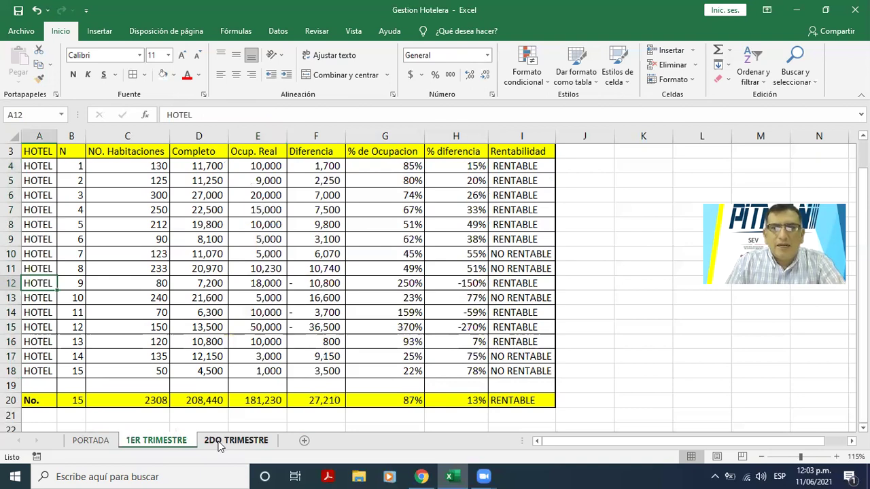
key("ctrl+Page_Down")
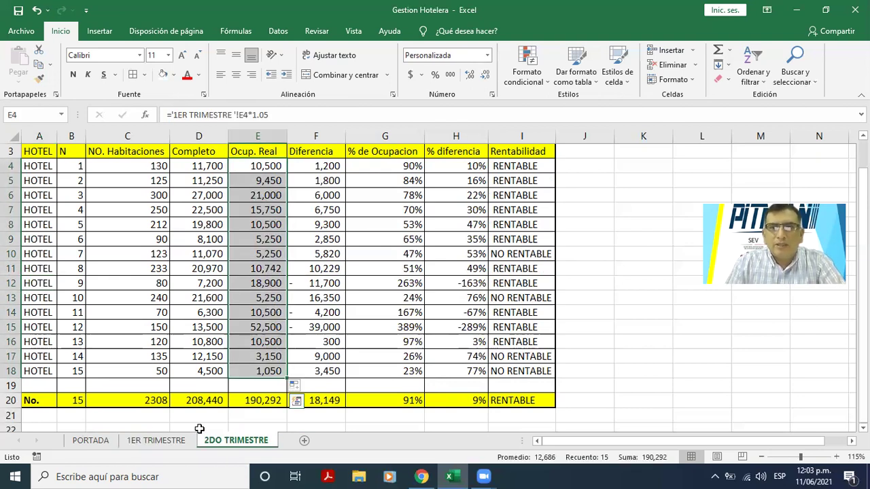
left_click(200, 429)
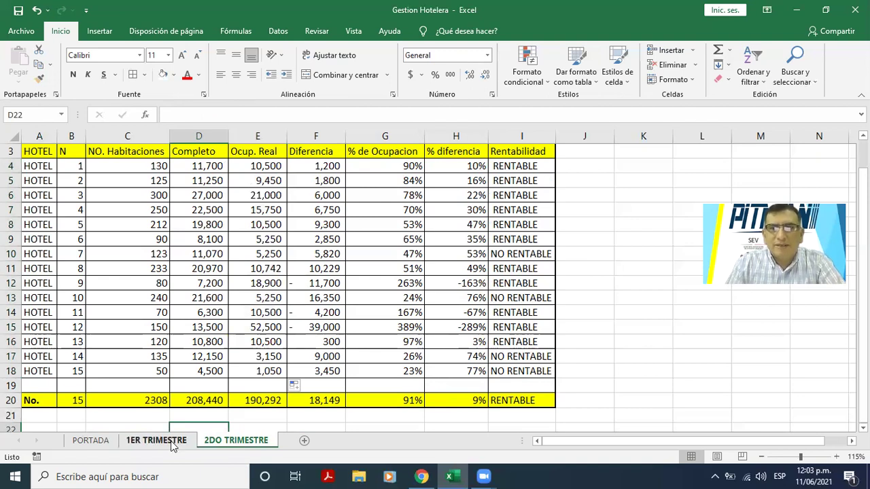
key("ctrl+Page_Up")
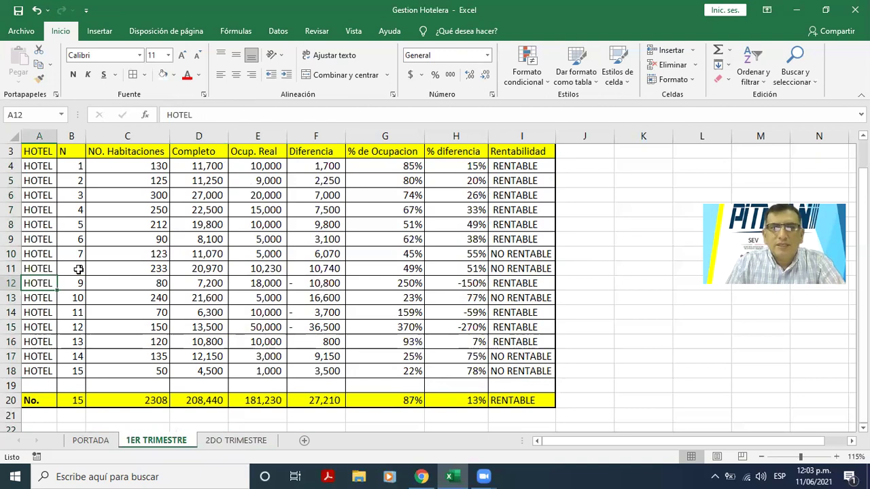
left_click(10, 268)
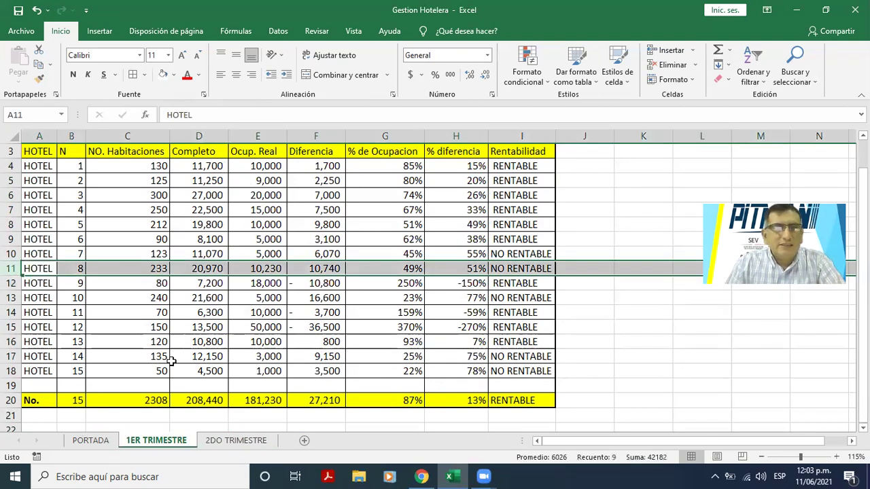
left_click(215, 441)
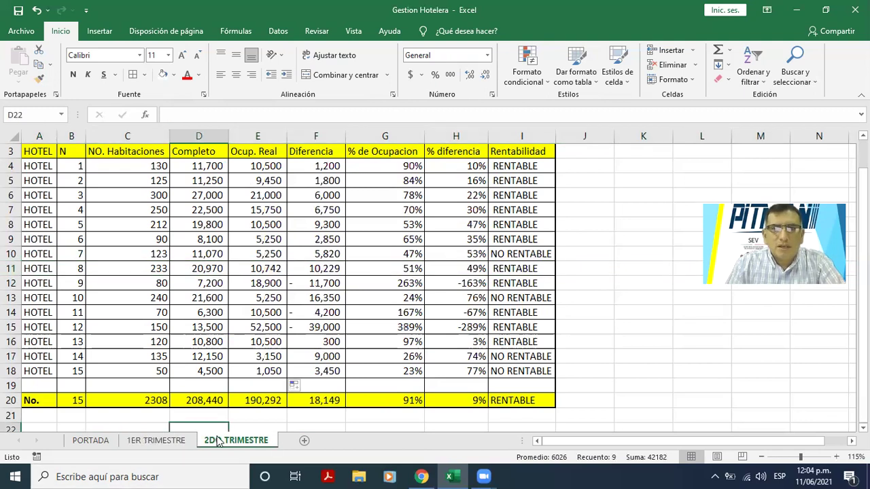
left_click(403, 271)
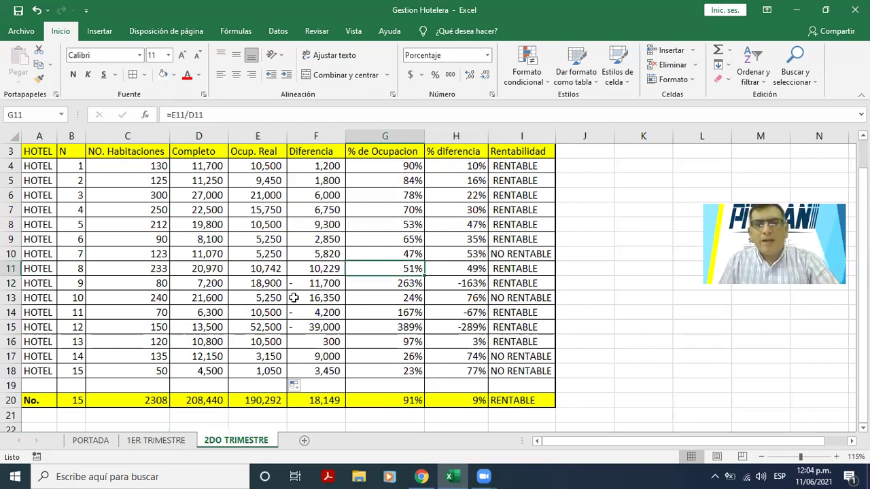
left_click(250, 386)
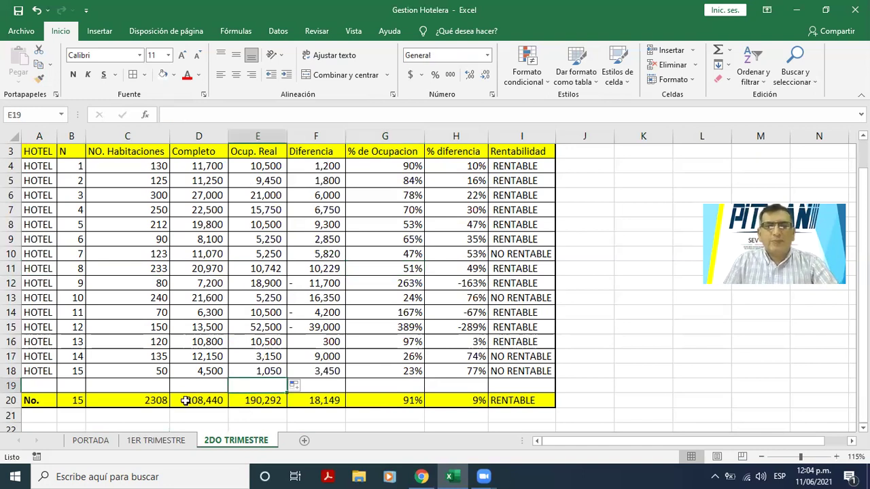
right_click(245, 443)
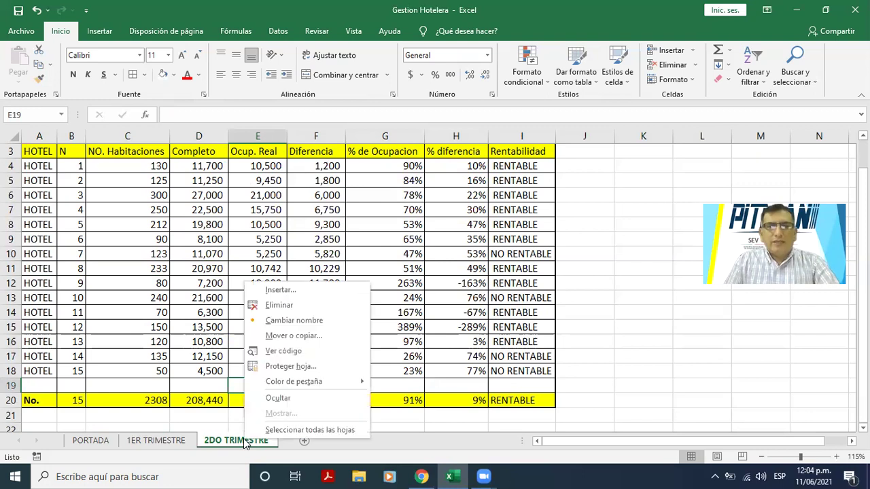
left_click(286, 337)
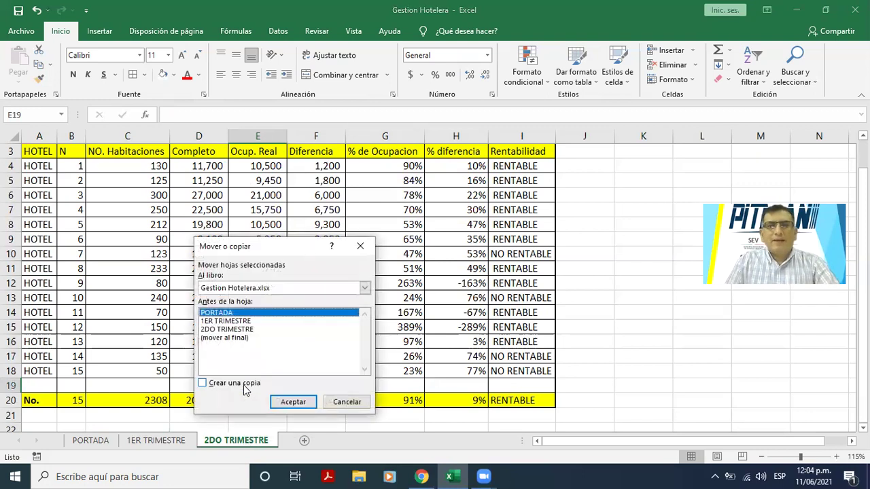
left_click(345, 402)
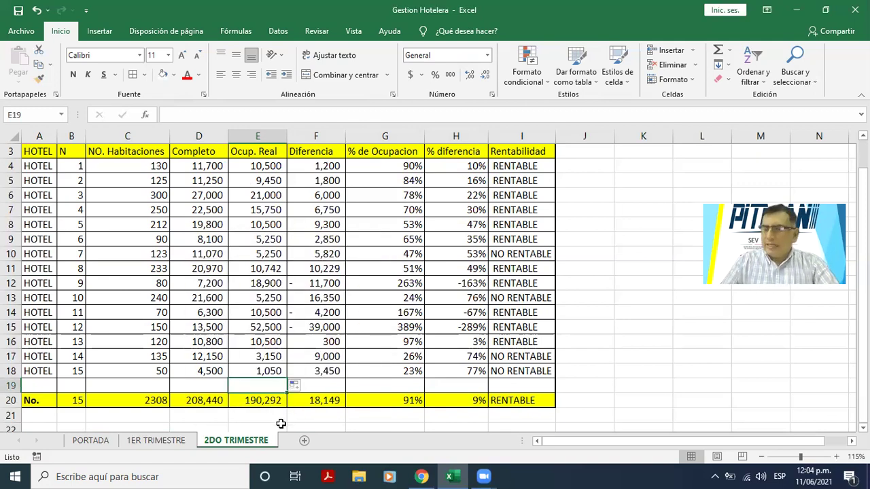
left_click(277, 424)
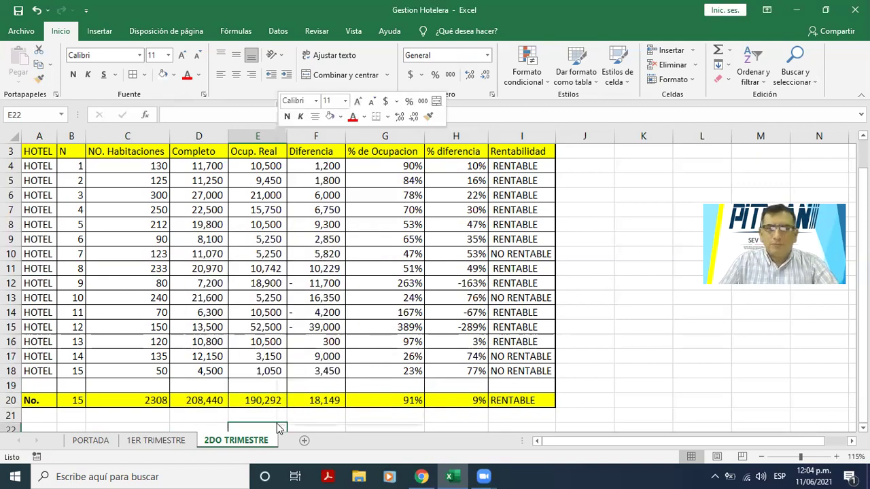
right_click(276, 424)
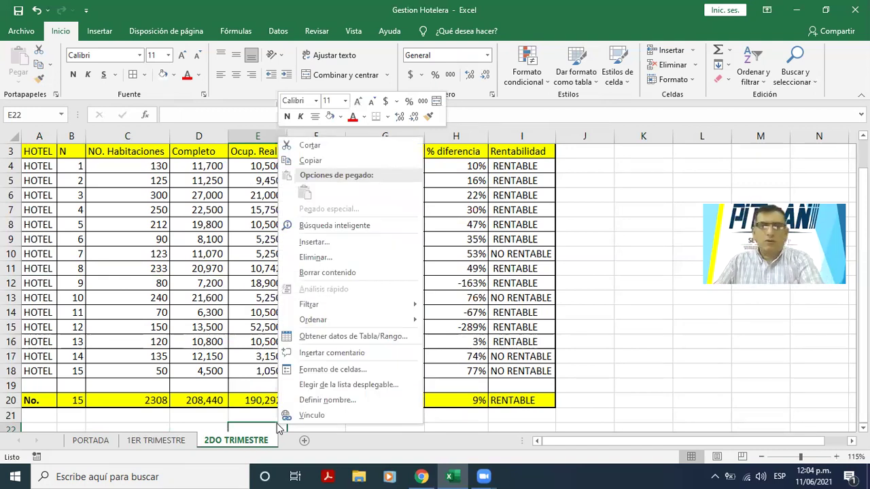
key("Escape")
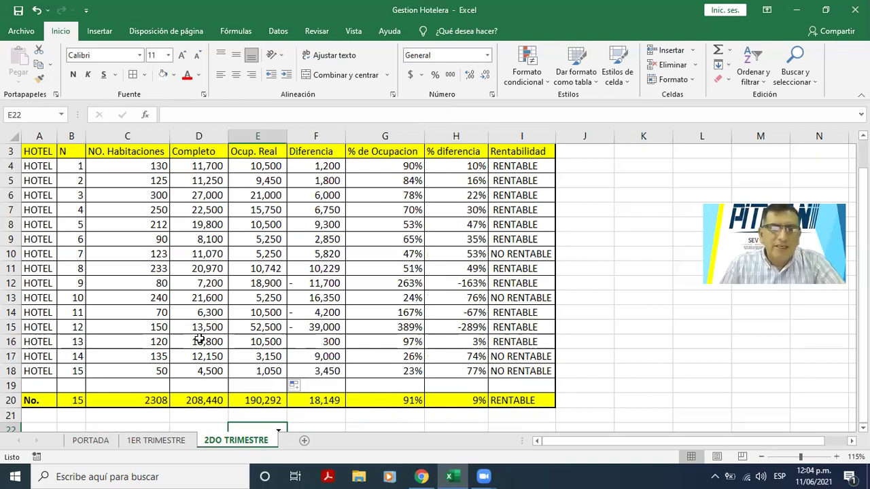
Duplicate the 2DO TRIMESTRE sheet directly after the original and rename the copy 3ER TRIMESTRE
left_click_drag(236, 440, 306, 443)
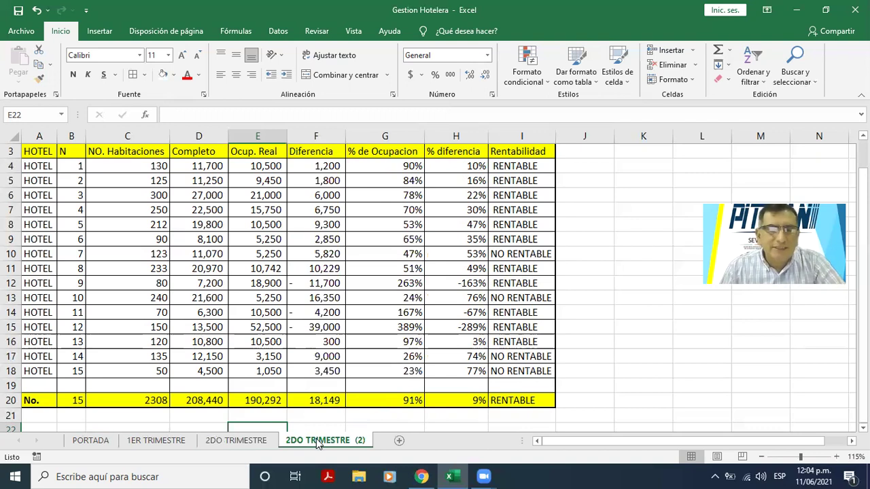
double_click(316, 442)
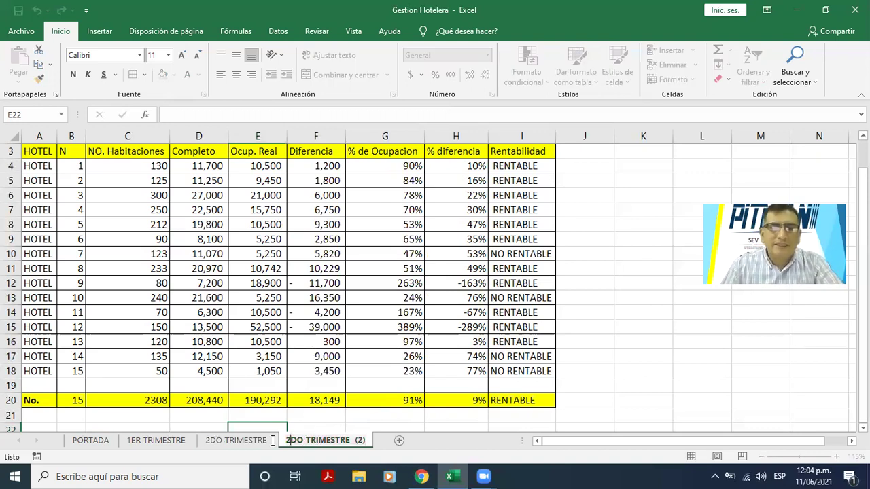
type("3ER")
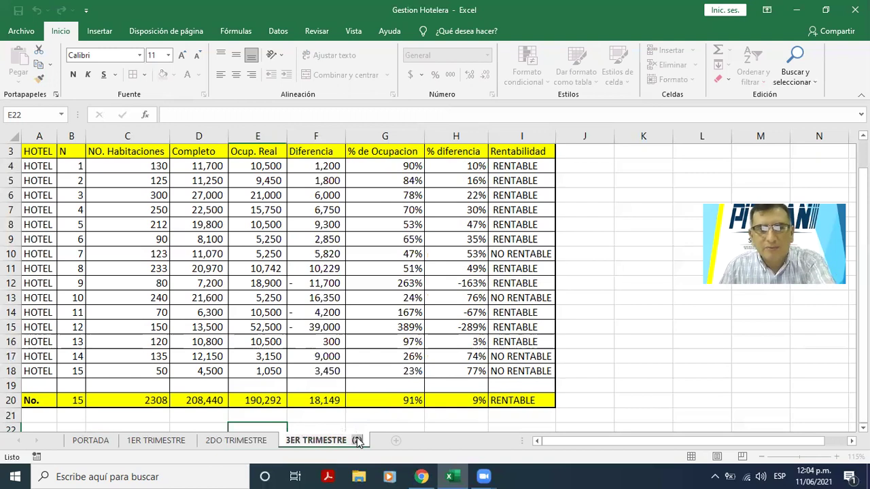
key("BackSpace")
key("BackSpace")
key("BackSpace")
key("BackSpace")
left_click(348, 420)
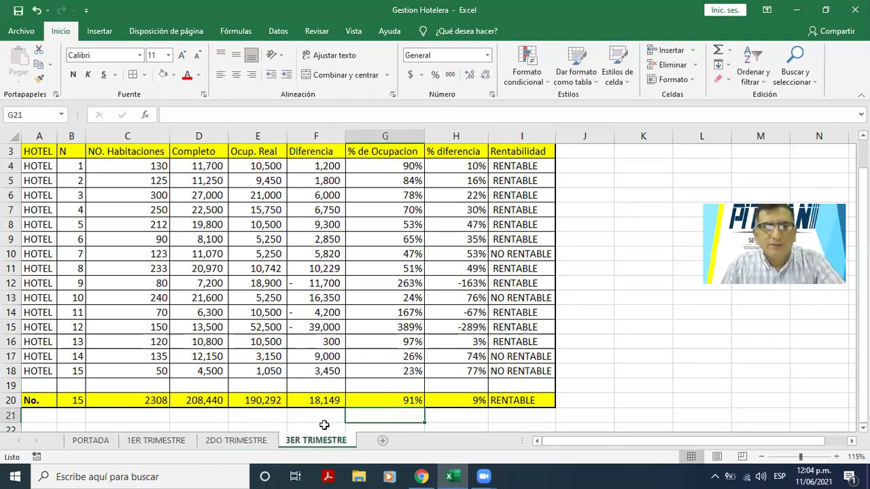
Change the title in cell D1 of the 3ER TRIMESTRE sheet to 3ER. TRIMESTRE
scroll(183, 155, "up", 1)
left_click(183, 155)
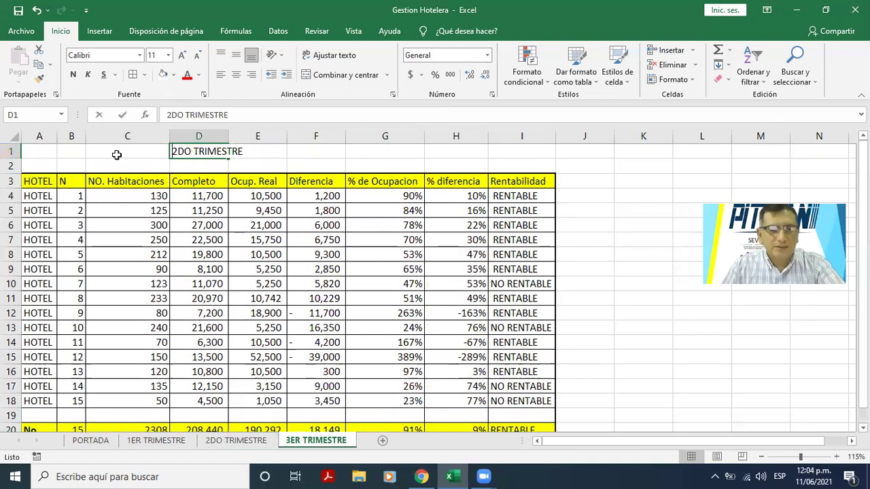
type("3ETRIMESTRE")
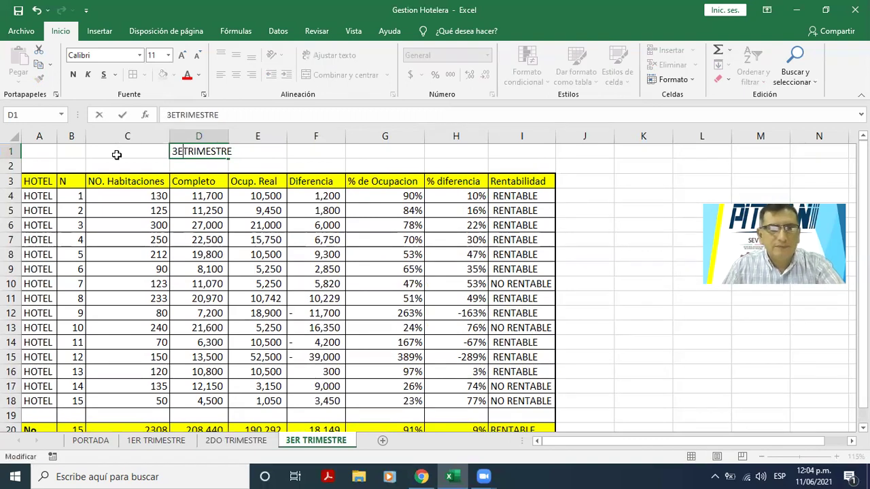
type("R.")
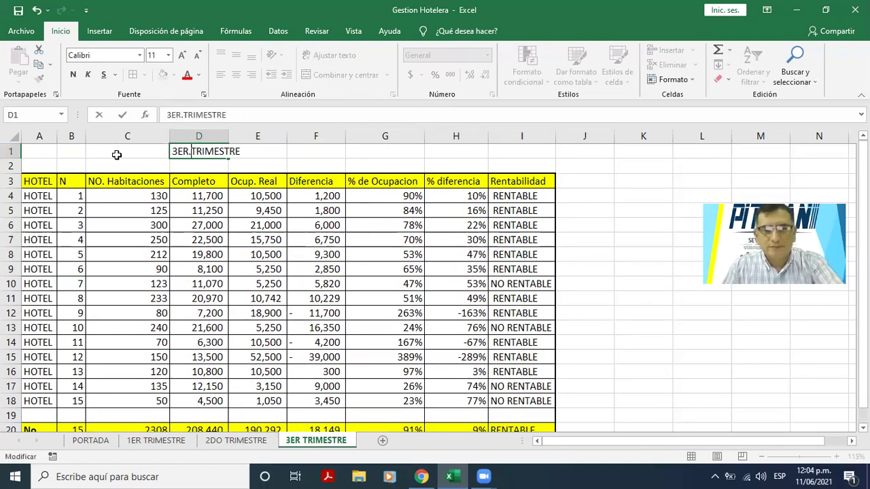
key("Return")
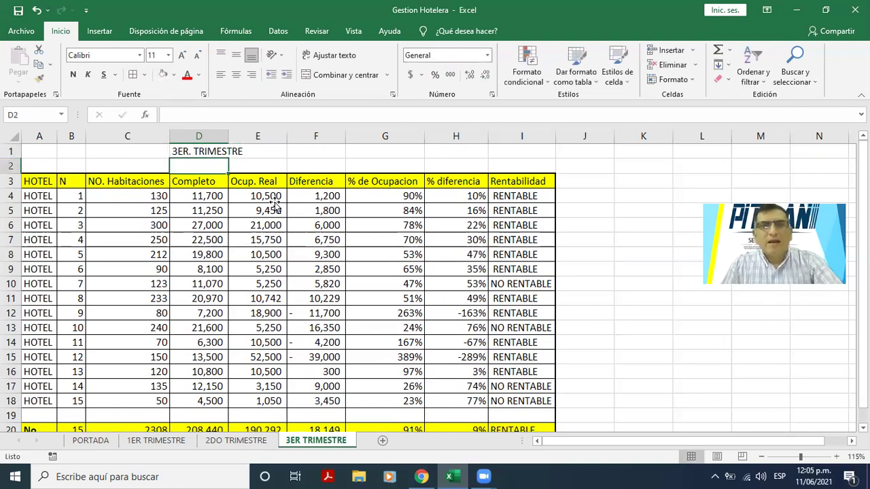
Clear the copied Ocup. Real formulas in E4:E18 on the 3ER TRIMESTRE sheet
left_click(263, 194)
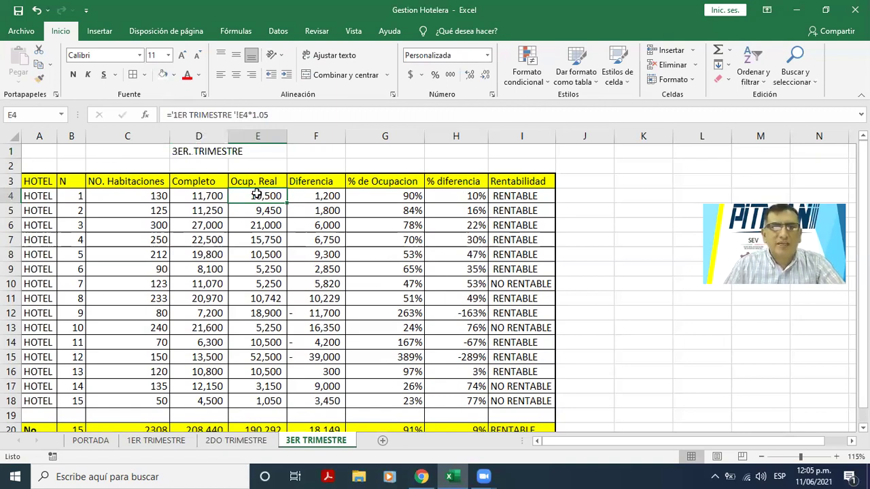
left_click_drag(257, 195, 264, 401)
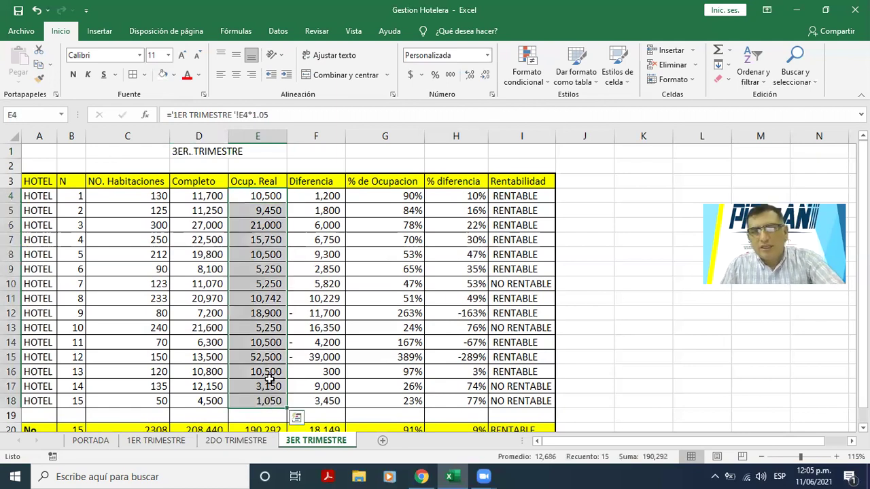
key("Delete")
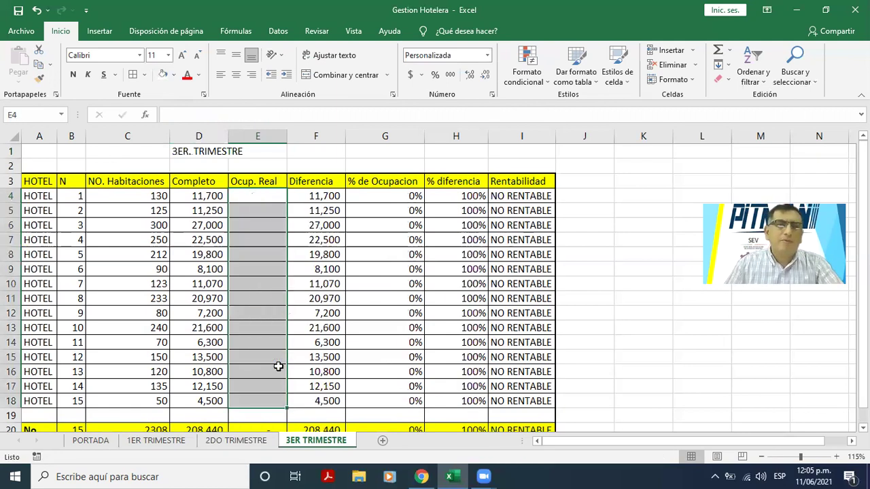
left_click_drag(258, 357, 244, 201)
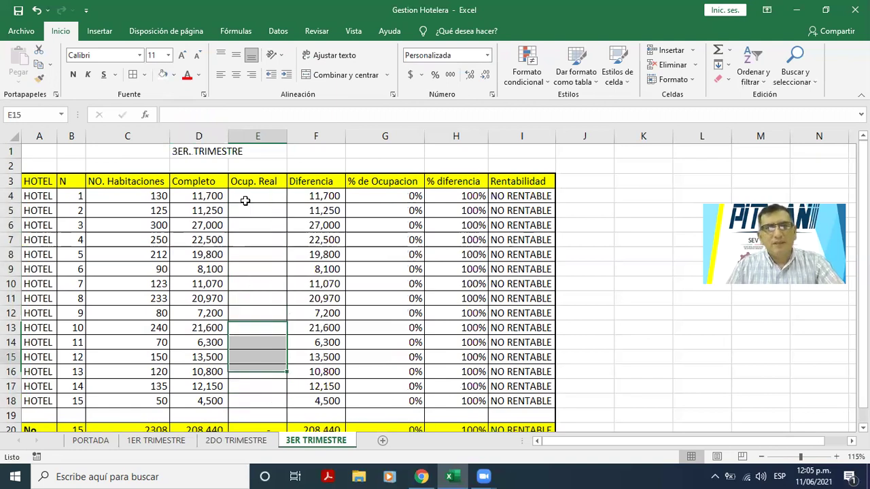
Enter ='2DO TRIMESTRE '!E4*1.05 in E4 of the 3ER TRIMESTRE sheet to raise hotel 1's second-quarter real occupancy by 5%
left_click(245, 201)
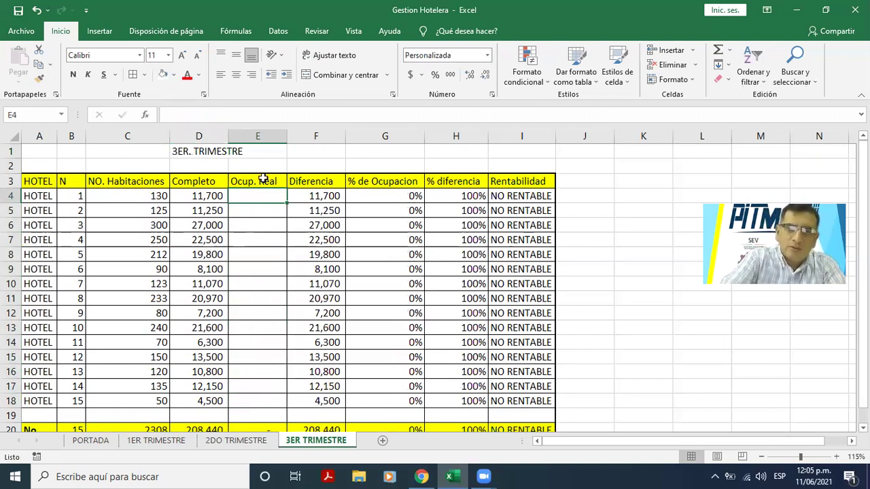
type("=")
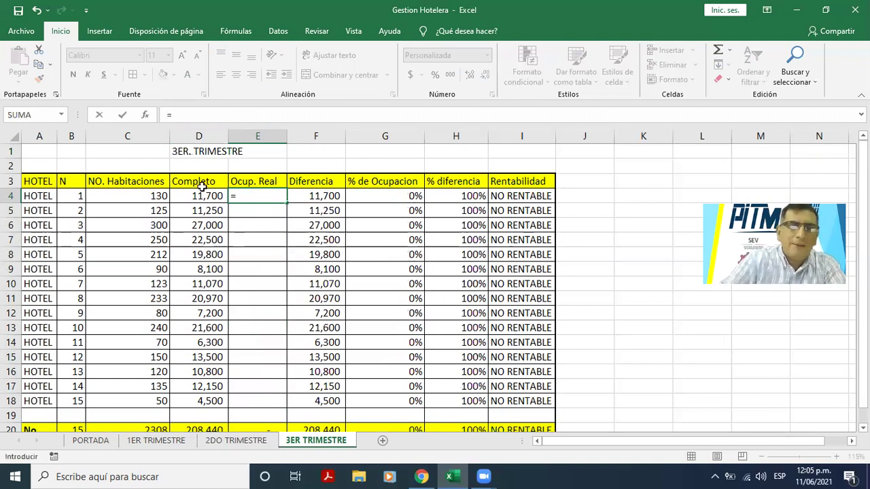
left_click(237, 441)
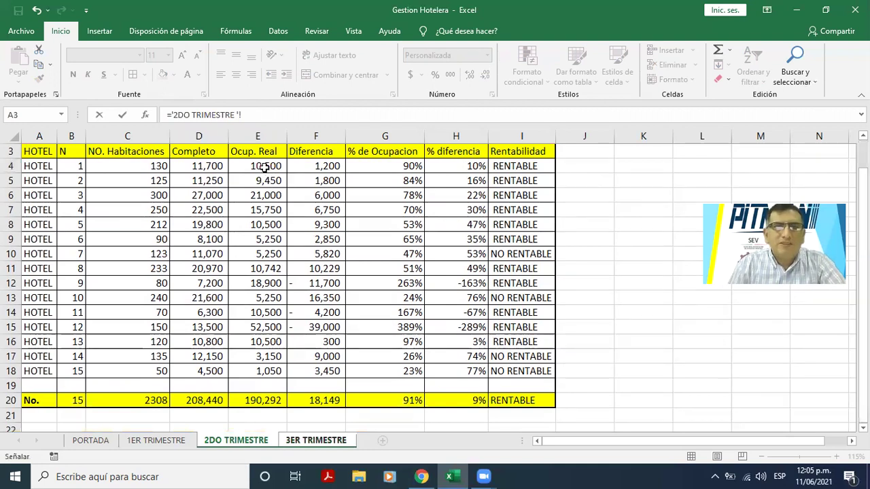
left_click(264, 167)
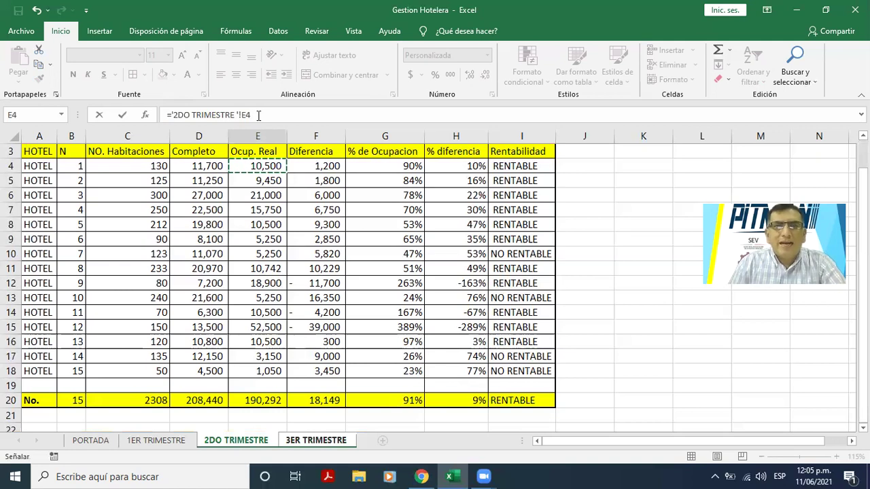
left_click(289, 118)
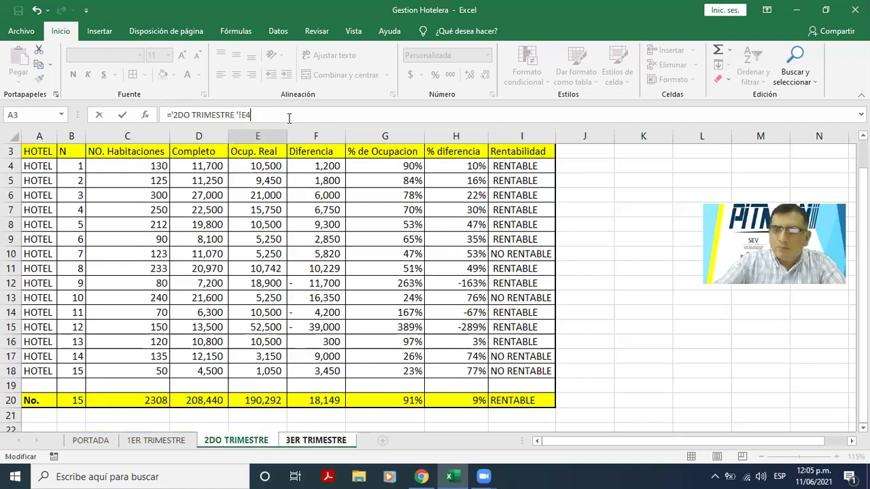
type("*")
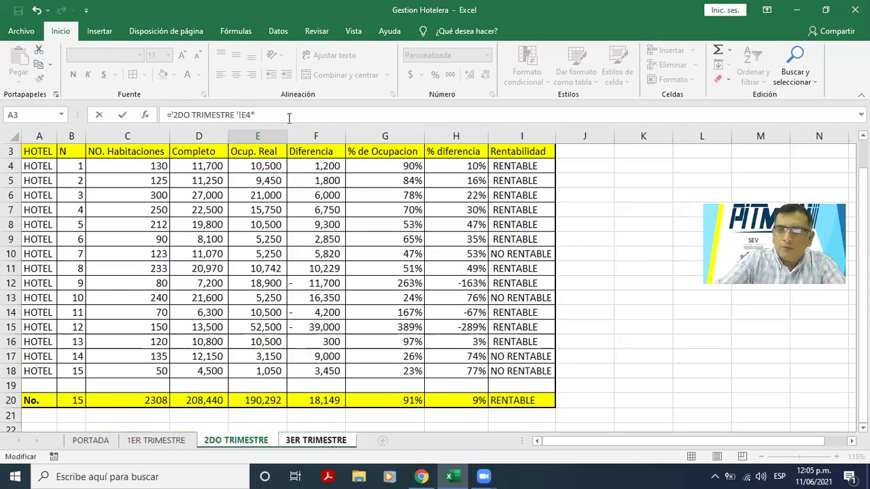
type("1.05")
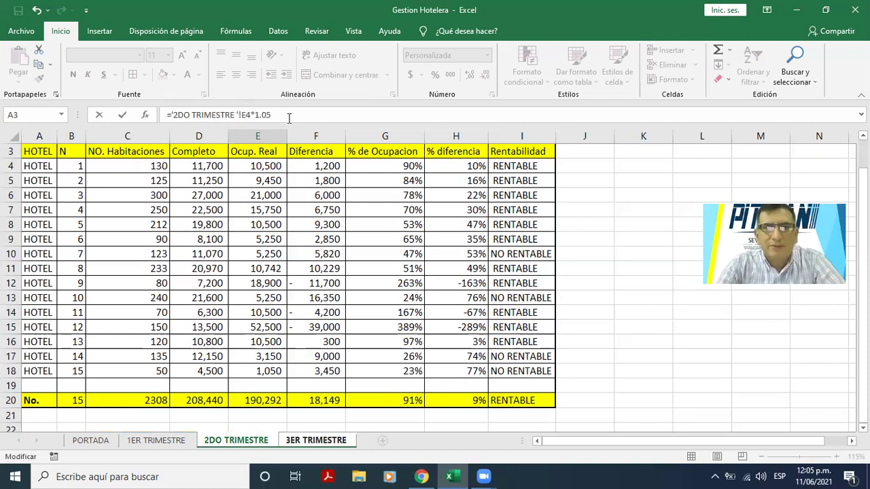
key("Return")
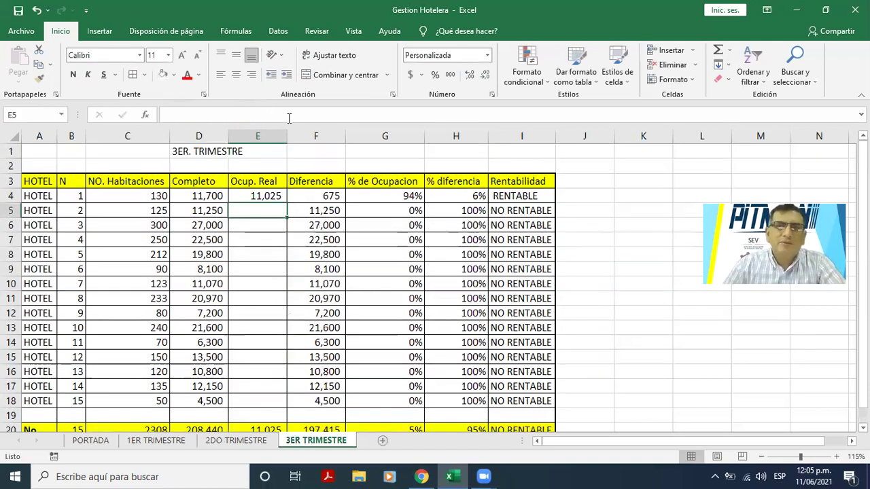
Fill the Ocup. Real formula from E4 down through E18 on the 3ER TRIMESTRE sheet and compare the totals with the earlier quarters
left_click(285, 200)
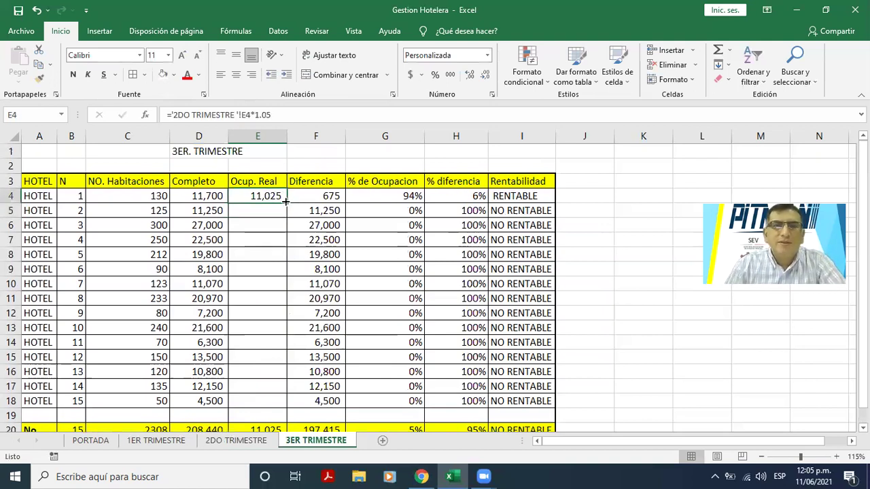
left_click_drag(286, 201, 290, 413)
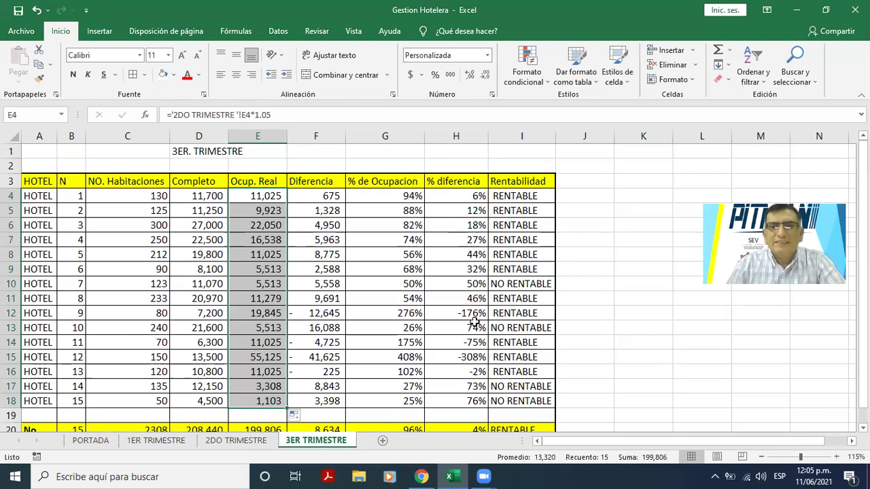
scroll(452, 324, "down", 2)
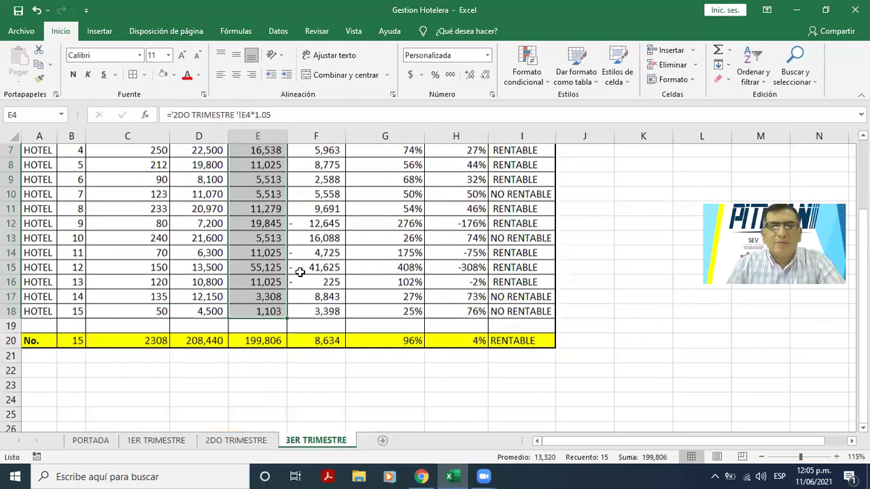
left_click(257, 443)
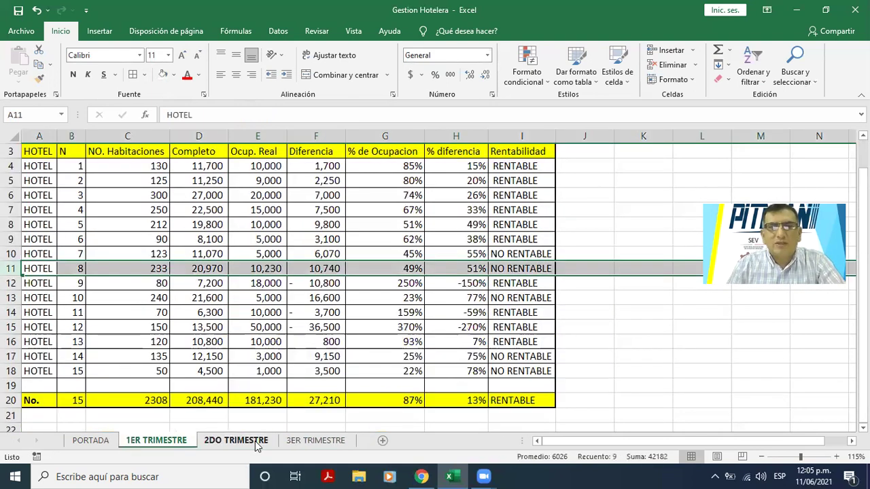
left_click(316, 440)
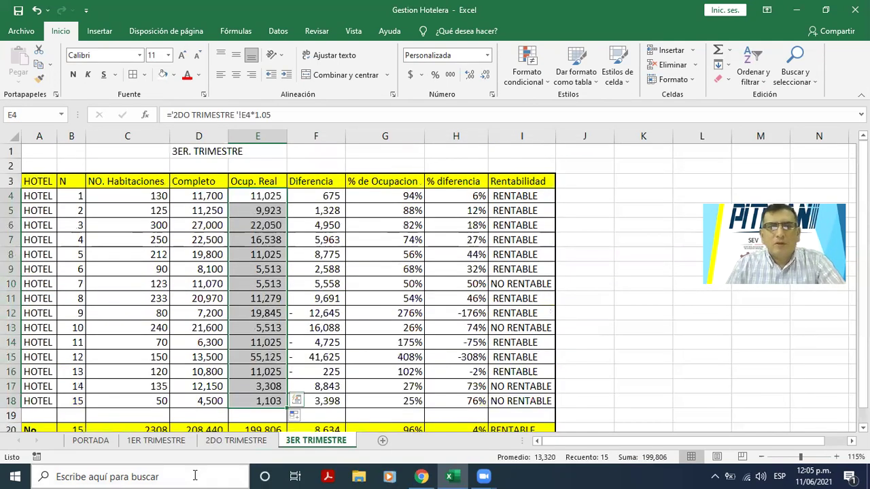
Clear the Ocup. Real values in E4:E18 on the 1ER TRIMESTRE sheet and switch to the 2DO TRIMESTRE sheet
left_click(156, 440)
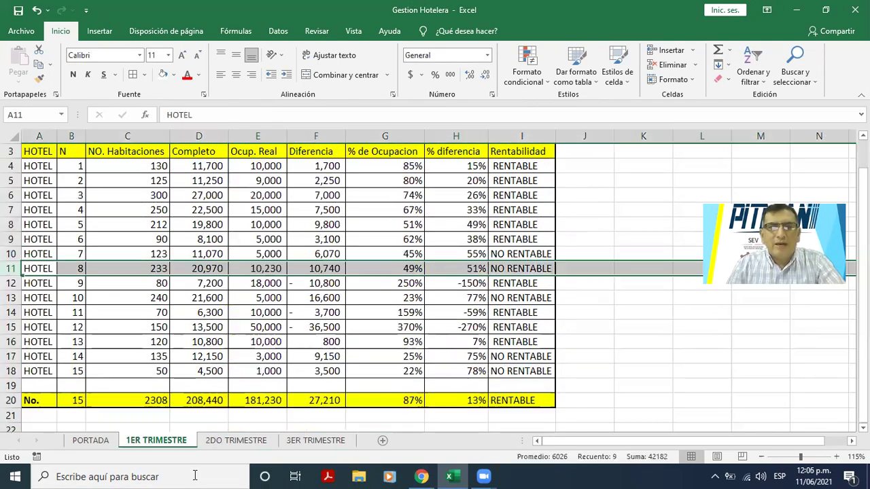
left_click(199, 313)
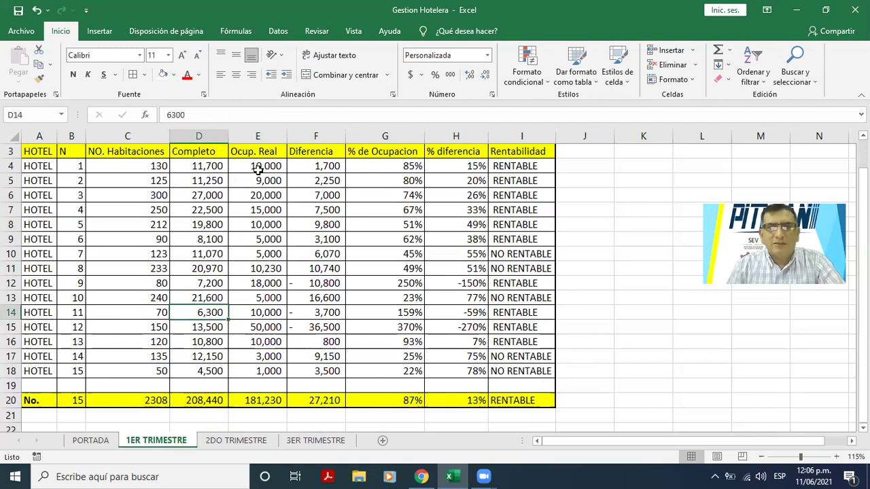
left_click_drag(258, 170, 283, 361)
key("Delete")
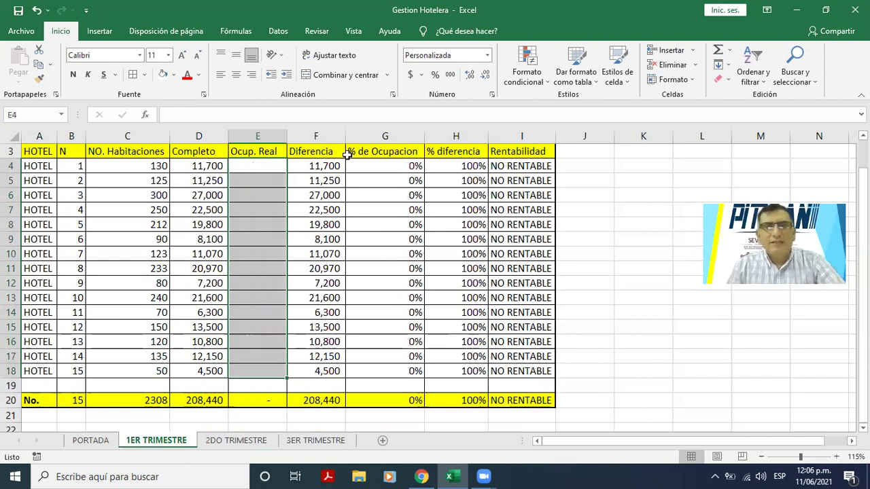
left_click(255, 439)
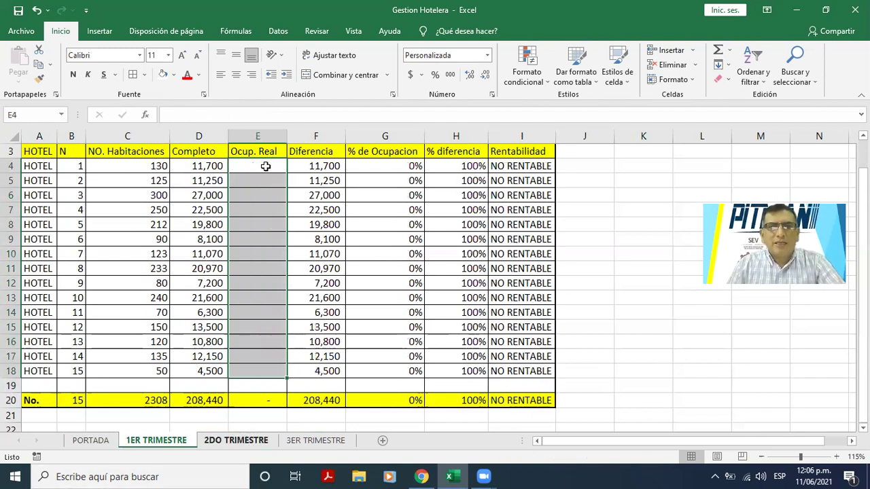
Enter 100 as hotel 1's Ocup. Real in E4 on the 1ER TRIMESTRE sheet and fill it down through E18 to test the links
left_click(299, 442)
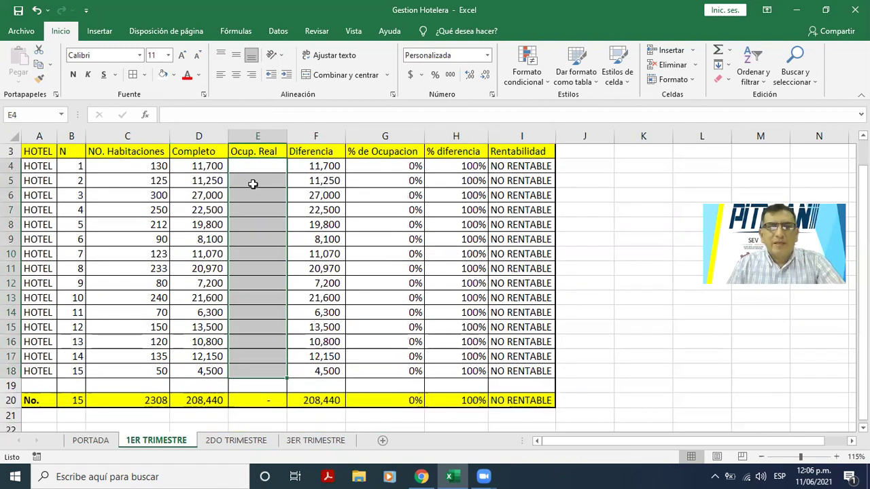
left_click(261, 165)
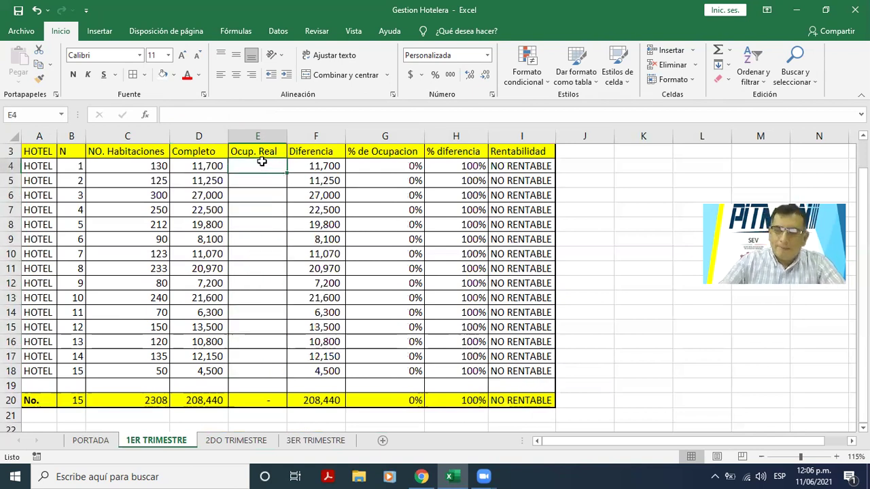
type("1")
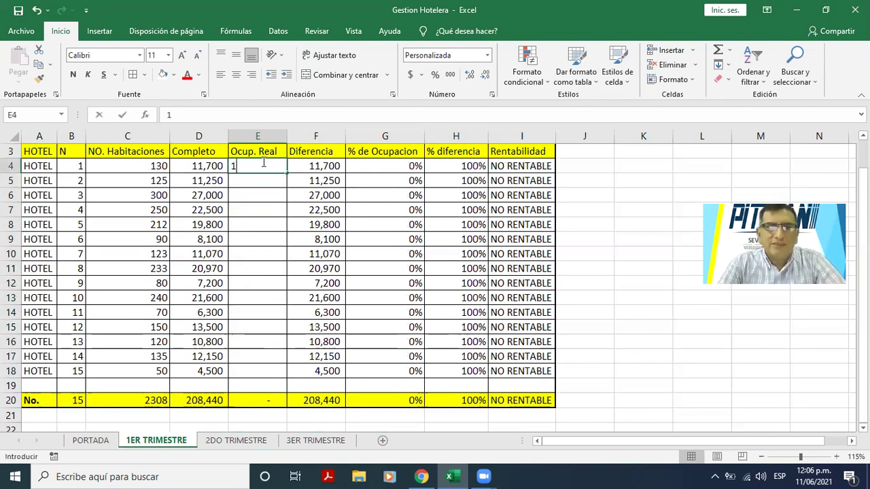
type("00")
key("Return")
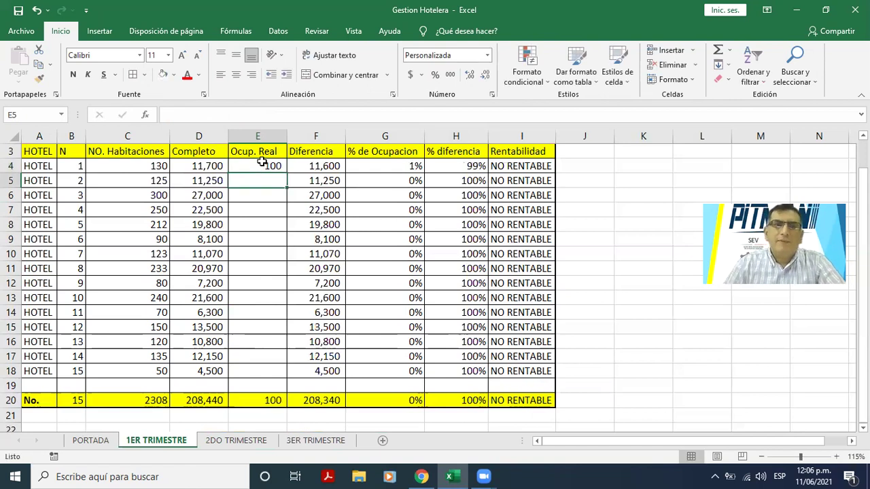
left_click(285, 169)
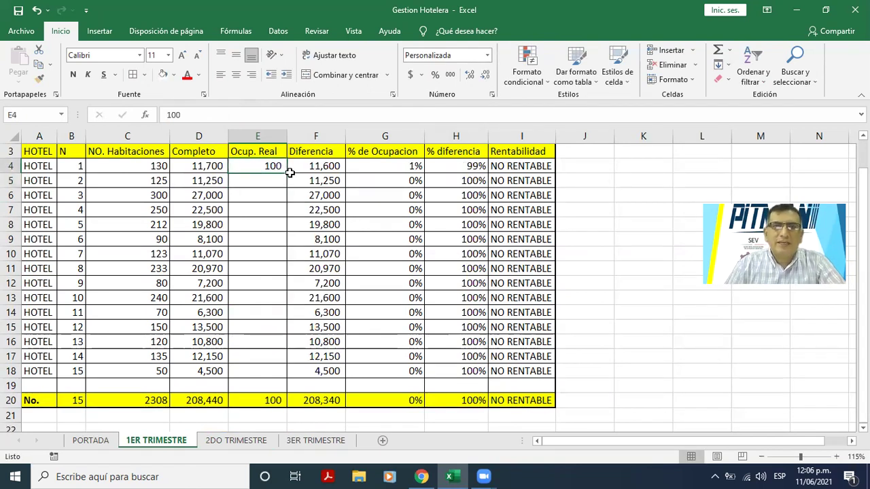
left_click_drag(277, 378, 405, 167)
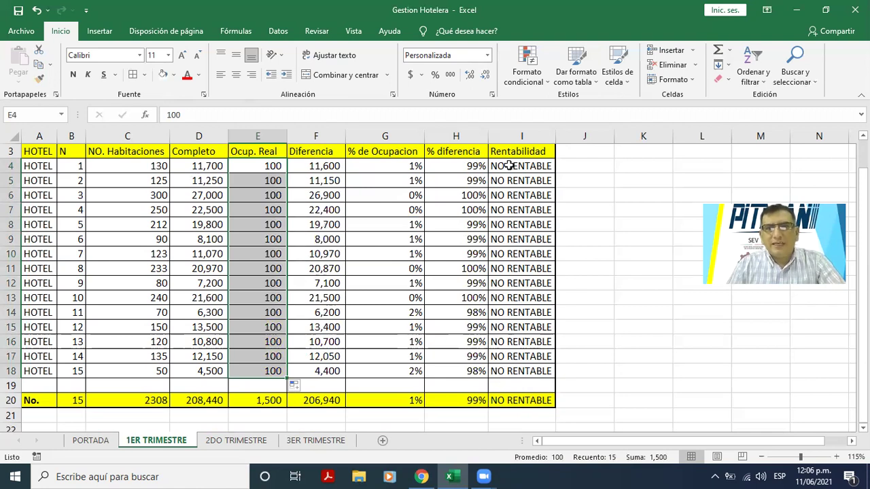
Check the linked Ocup. Real columns on the 2DO TRIMESTRE and 3ER TRIMESTRE sheets, then return to 1ER TRIMESTRE
left_click(208, 442)
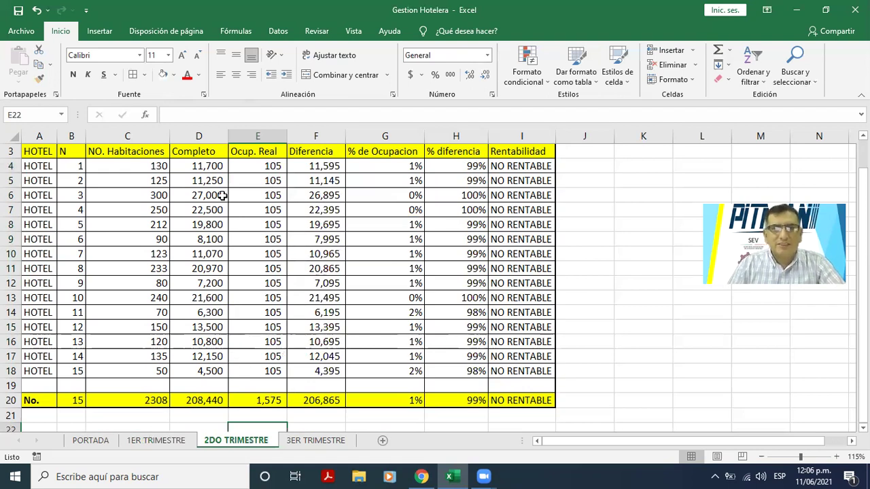
left_click(305, 438)
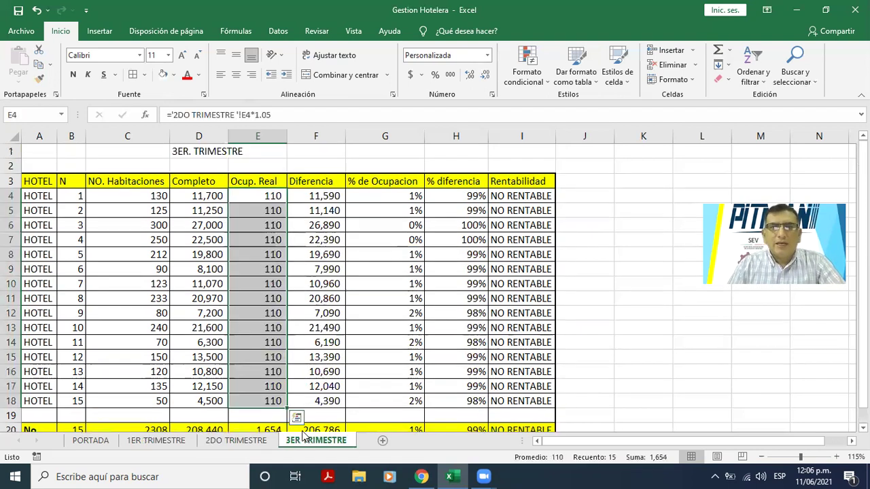
left_click(257, 438)
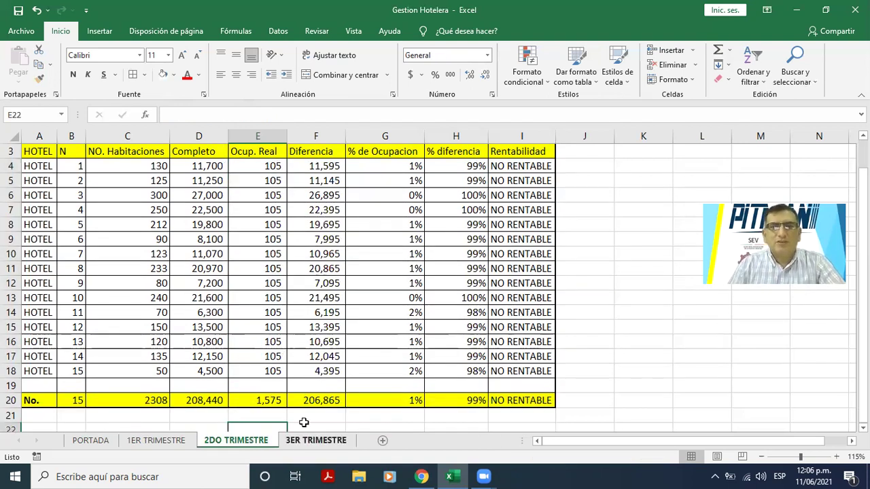
key("ctrl+Page_Down")
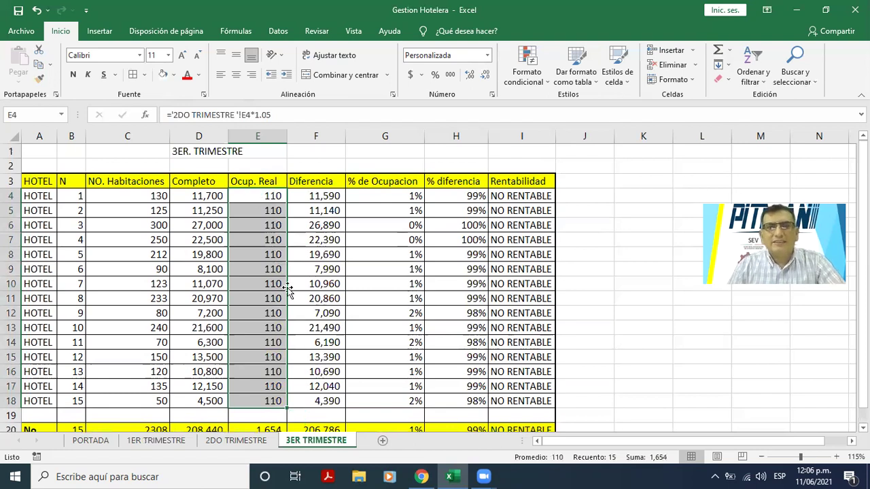
left_click(283, 343)
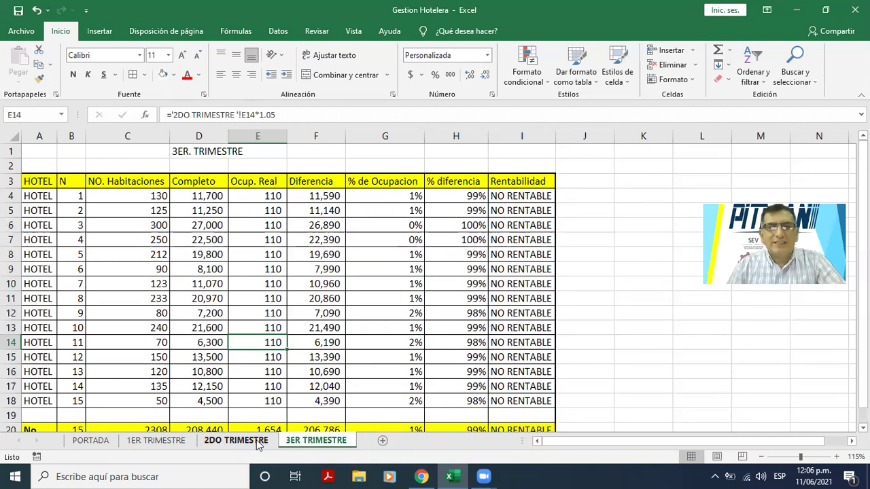
left_click(156, 441)
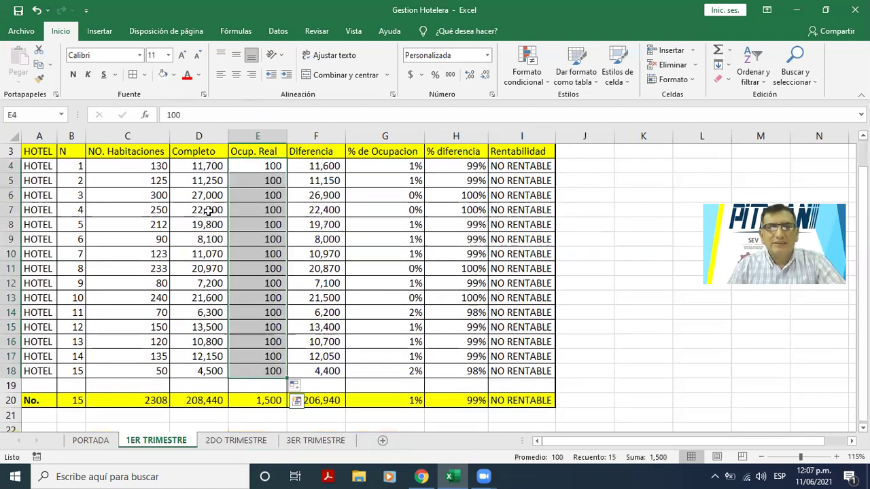
Undo the test entries and the earlier clearing to restore the original Ocup. Real values in E4:E18 on the 1ER TRIMESTRE sheet
left_click(199, 210)
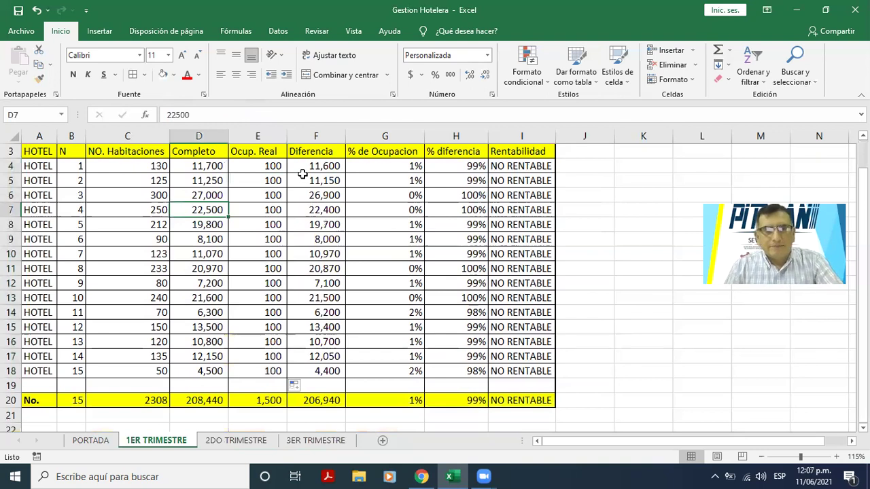
key("ctrl+z")
key("ctrl+y")
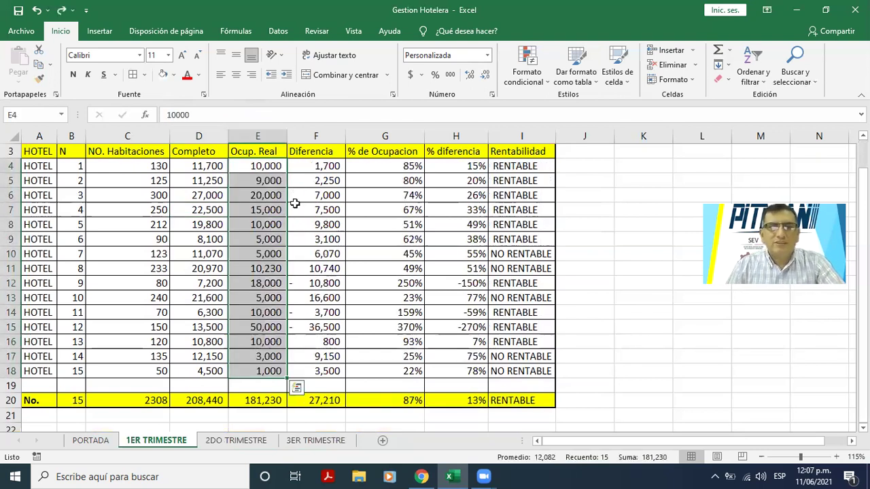
left_click(257, 213)
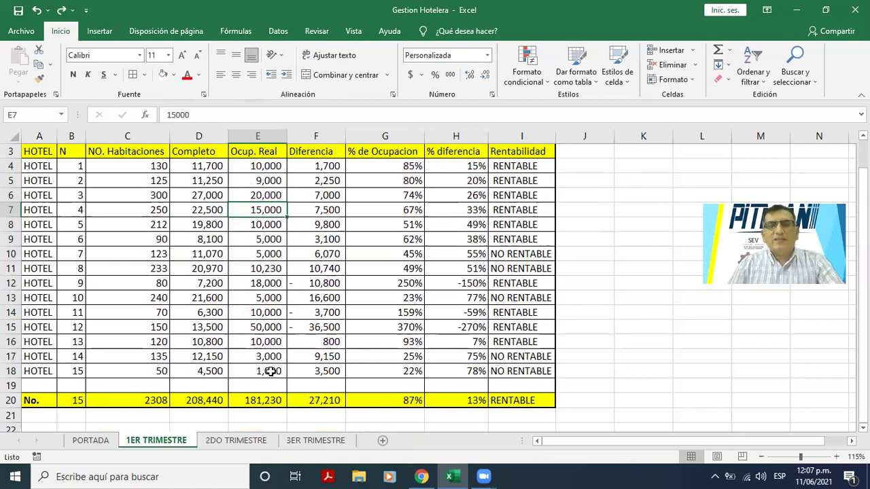
Clear the restored Ocup. Real values in E4:E18 on 1ER TRIMESTRE and check the effect on the second- and third-quarter sheets
left_click_drag(268, 168, 287, 363)
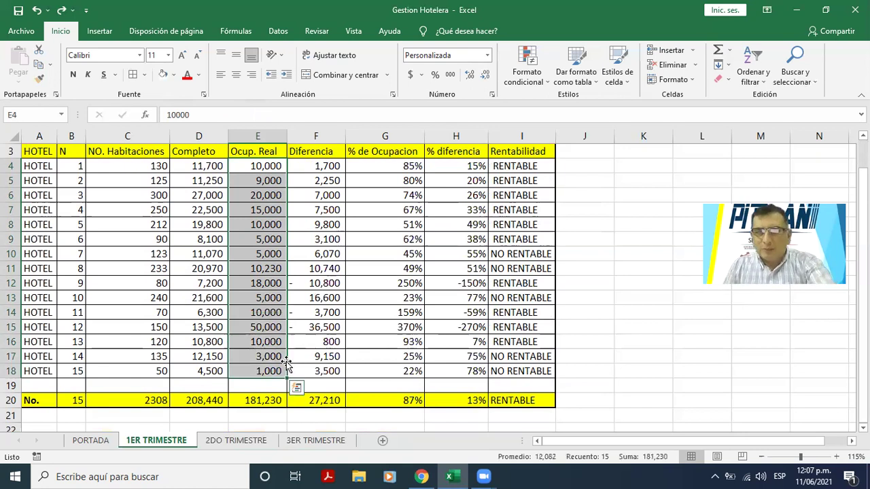
key("Delete")
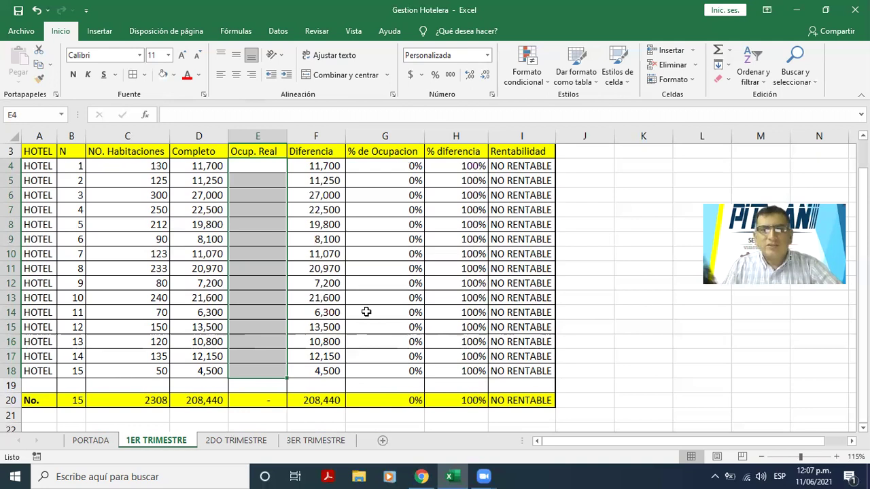
left_click(254, 440)
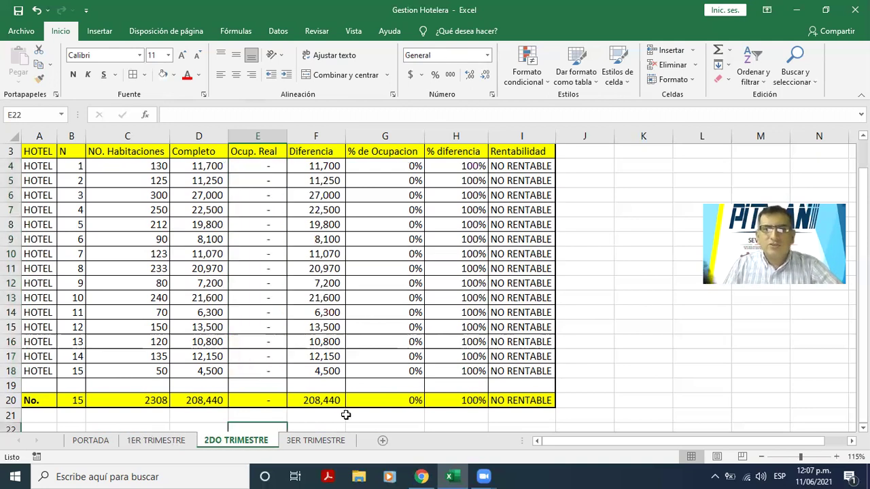
left_click(321, 441)
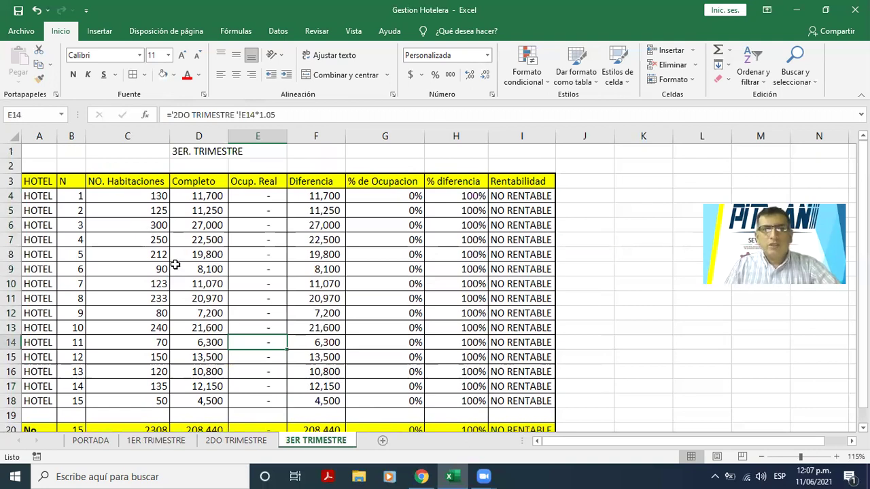
Return to the 1ER TRIMESTRE sheet and undo the clearing of E4:E18
key("ctrl+Page_Up")
key("ctrl+Page_Up")
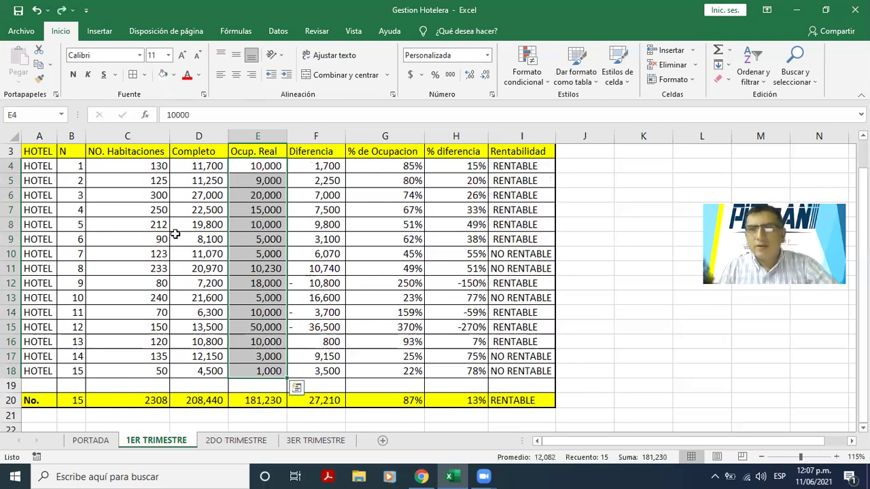
left_click(235, 242)
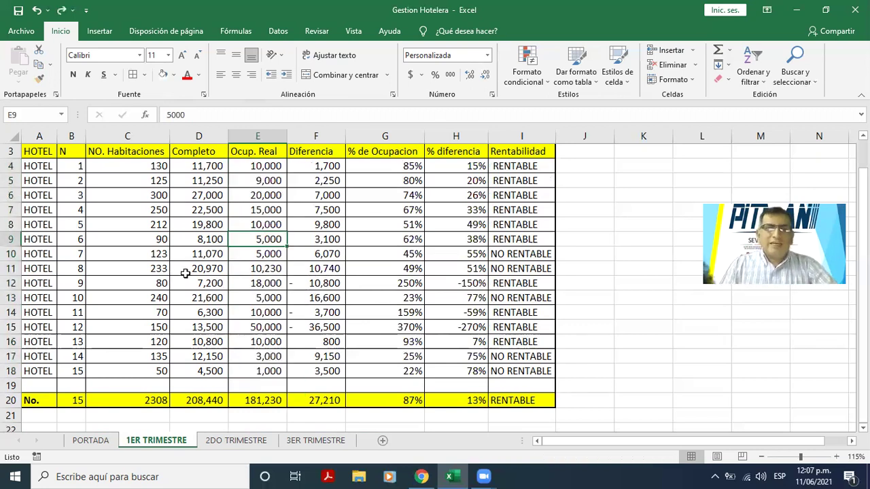
Go to cell A1 of the 1ER TRIMESTRE sheet and review the table from its title to the totals row
scroll(116, 156, "up", 1)
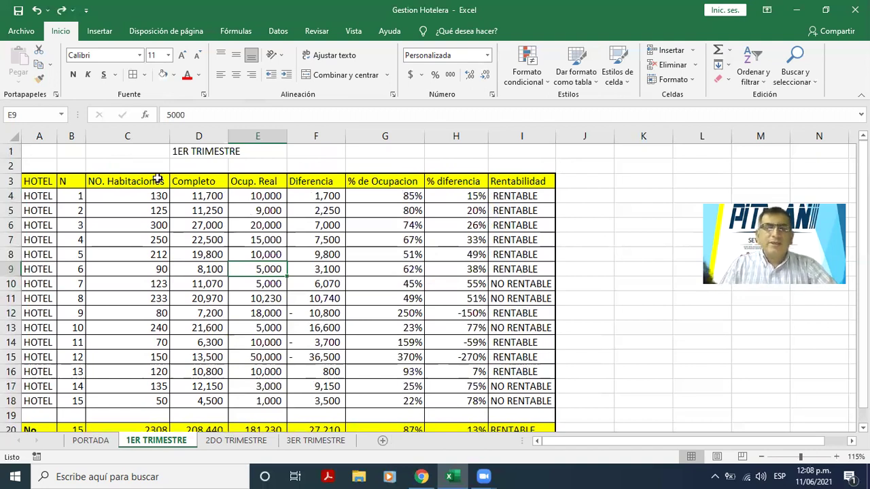
key("Up")
key("Up")
key("Up")
key("Up")
key("Up")
key("Up")
key("Up")
key("Left")
key("Left")
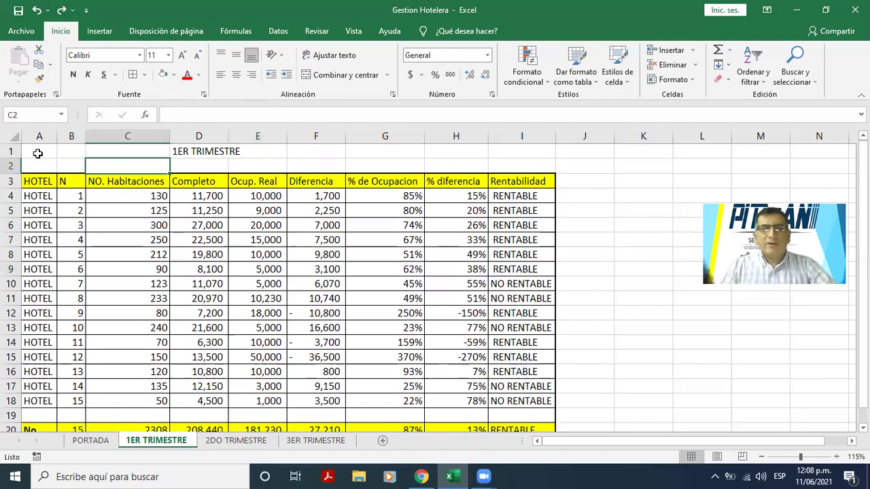
key("ctrl+Home")
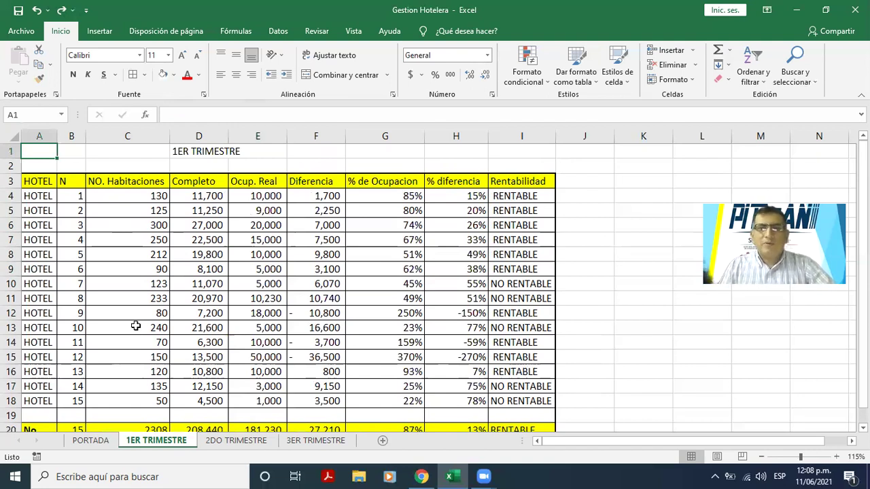
scroll(135, 326, "down", 1)
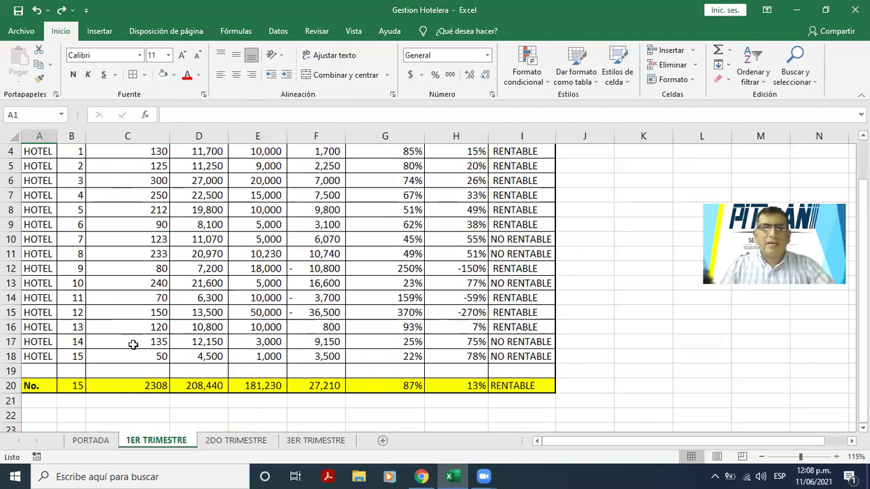
scroll(133, 345, "up", 1)
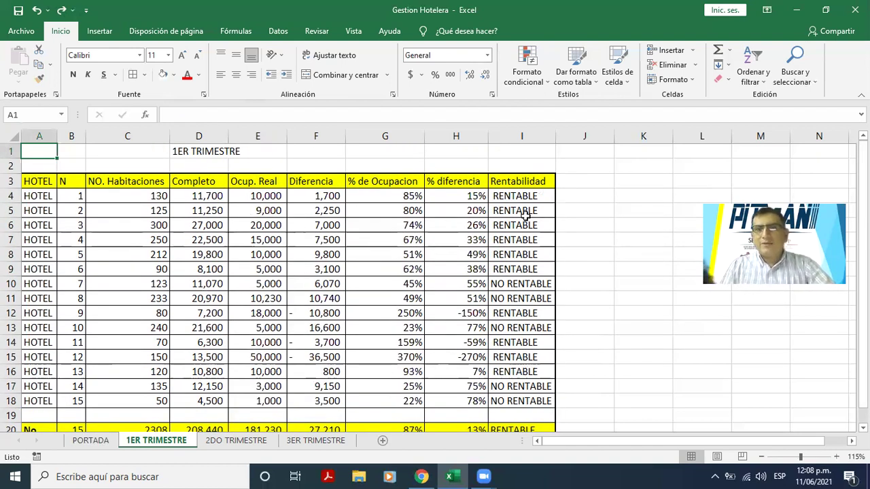
Inspect hotel 6's Rentabilidad formula in I9 and review that column down to the totals row
left_click(505, 266)
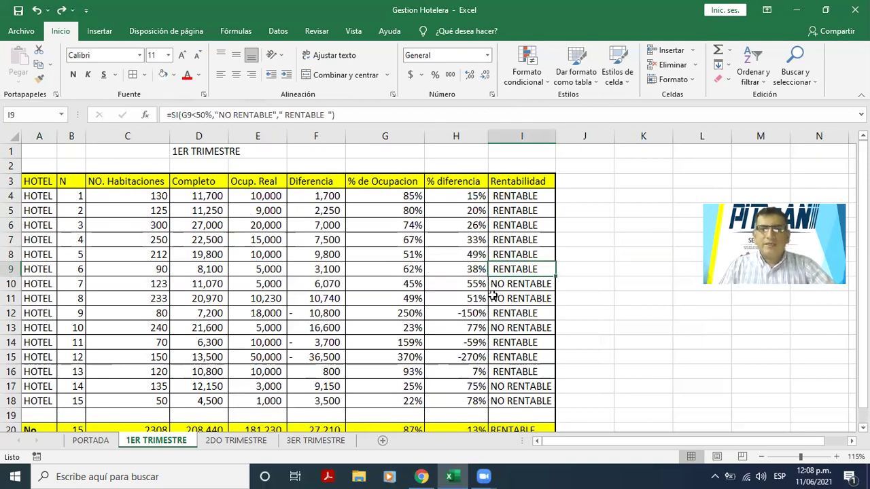
scroll(517, 380, "down", 1)
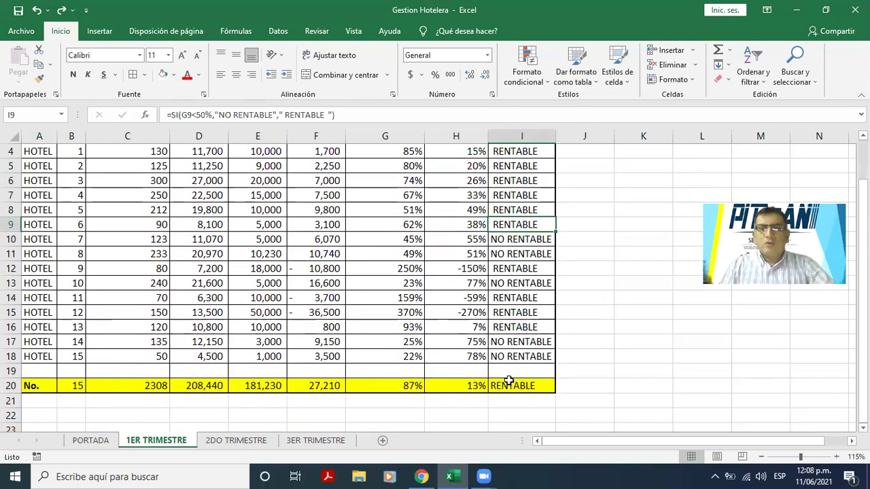
scroll(499, 213, "up", 1)
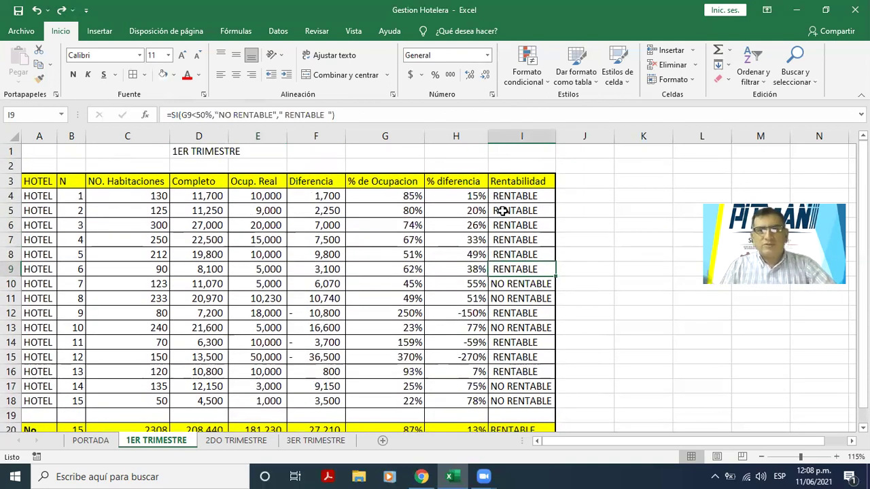